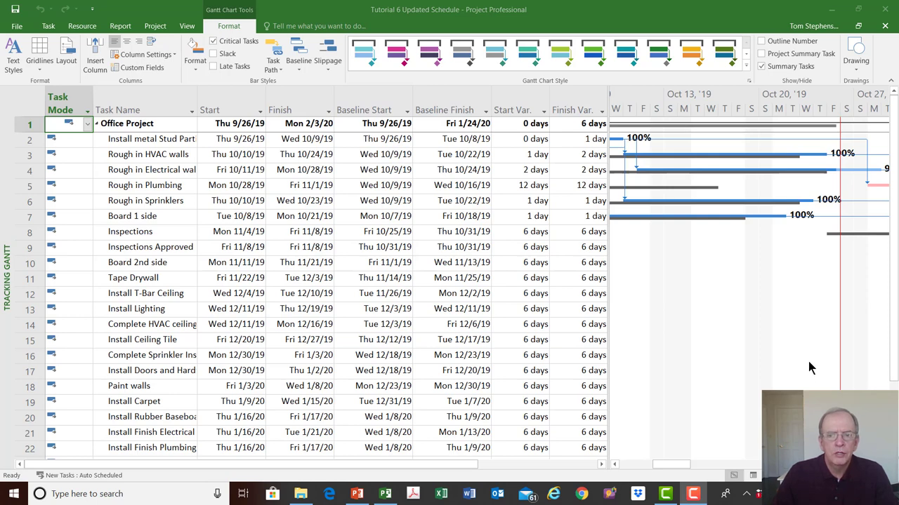
Check the project's status date in the Project Information settings and close them without changes
click(838, 257)
click(839, 258)
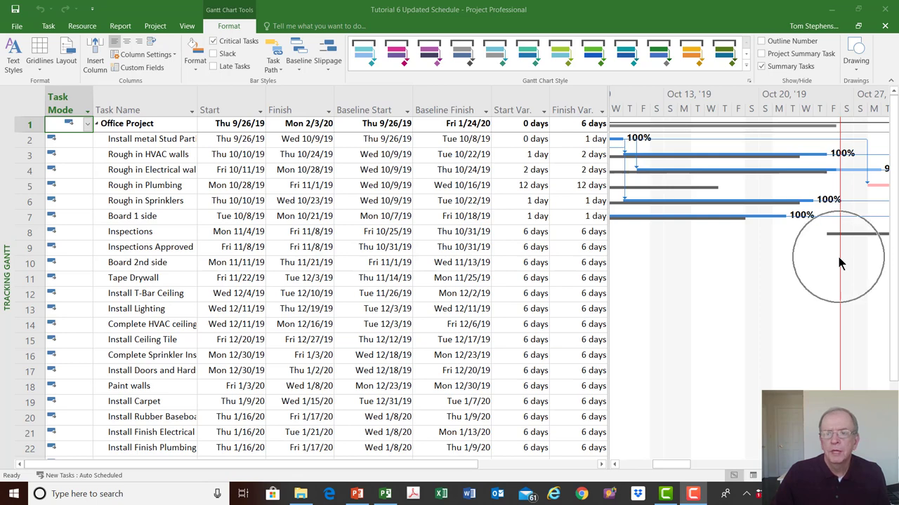
click(156, 27)
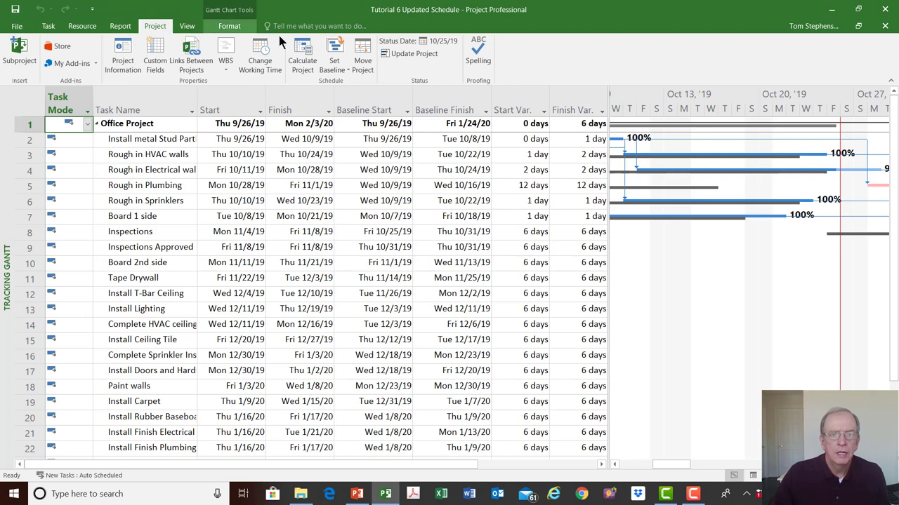
click(434, 43)
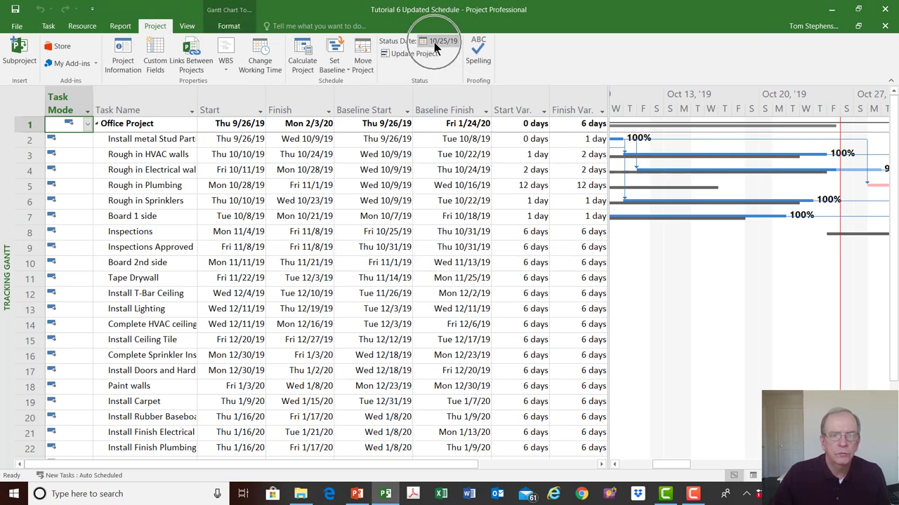
click(122, 56)
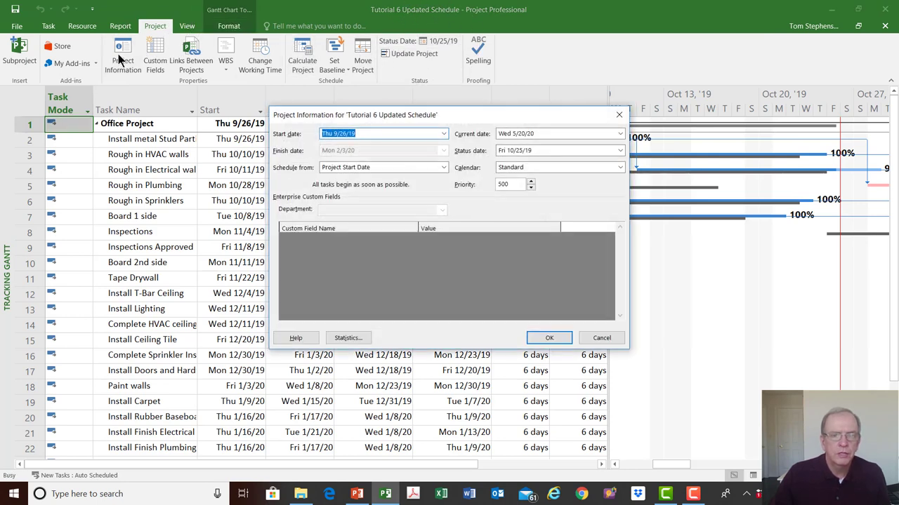
click(512, 151)
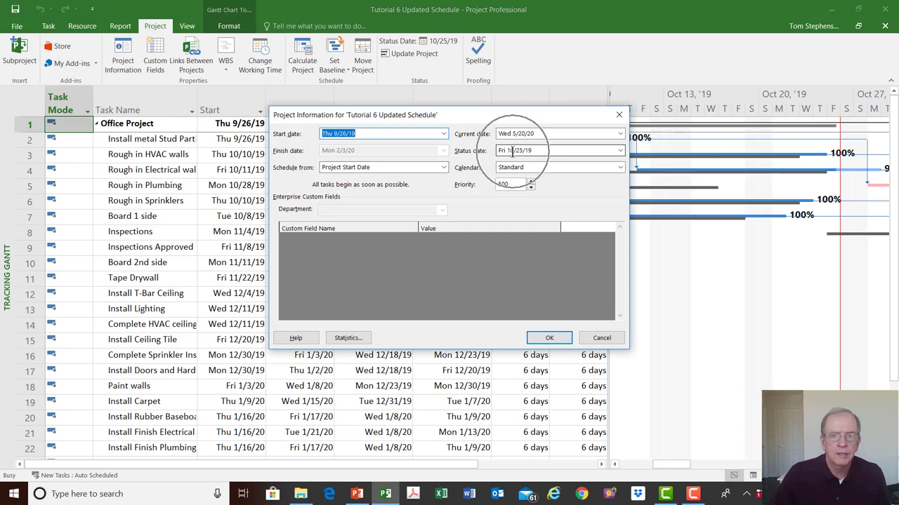
click(618, 114)
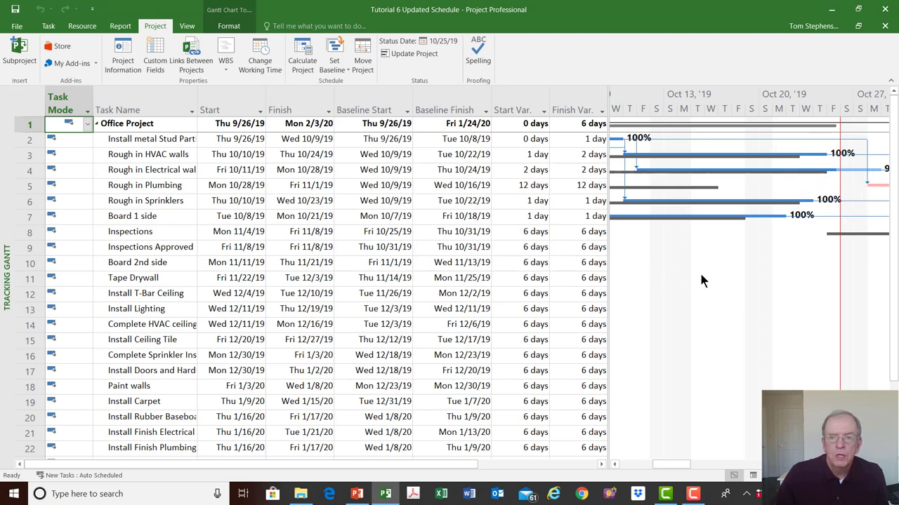
Examine the start and finish variances of the Rough in HVAC walls and Rough in Electrical walls tasks in the Variance table
drag(667, 462, 641, 466)
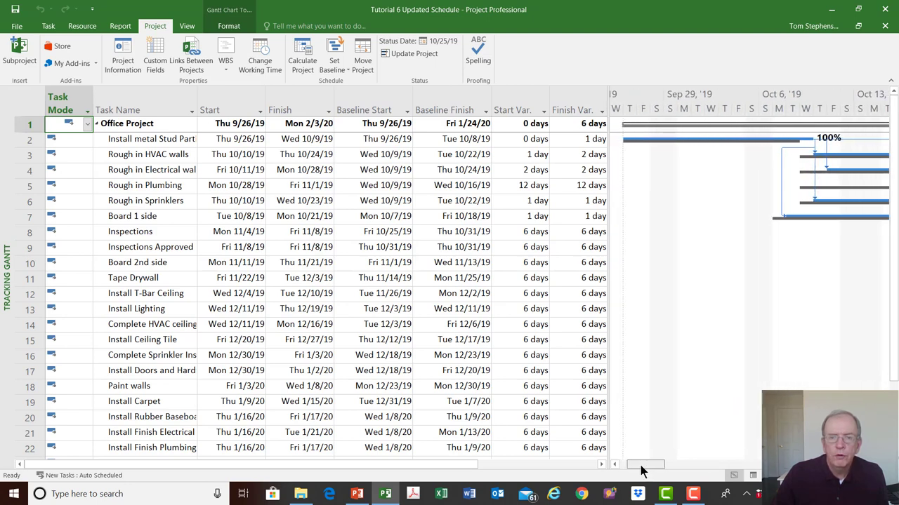
right_click(31, 106)
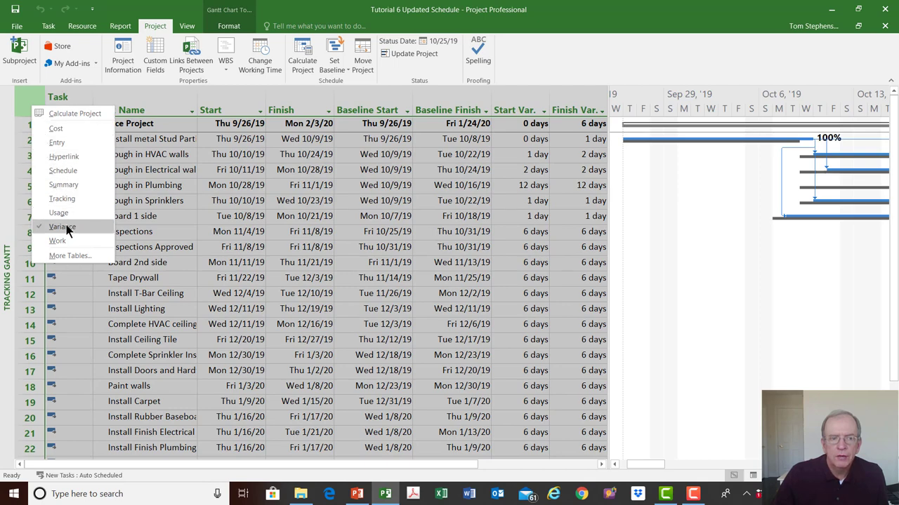
click(293, 238)
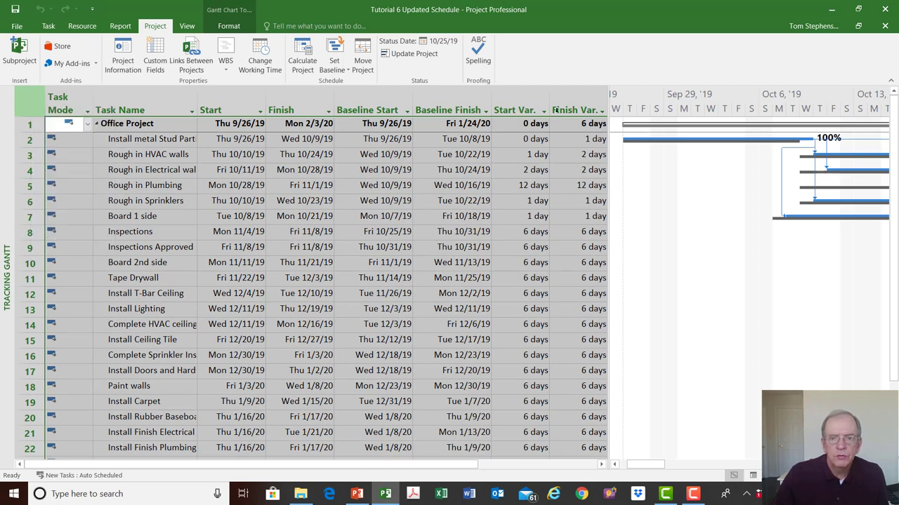
click(533, 94)
click(532, 156)
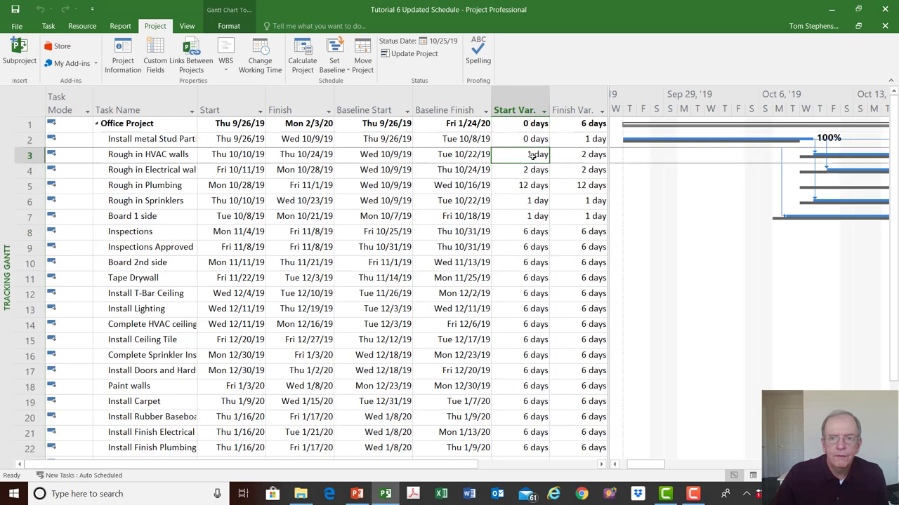
click(580, 156)
click(531, 170)
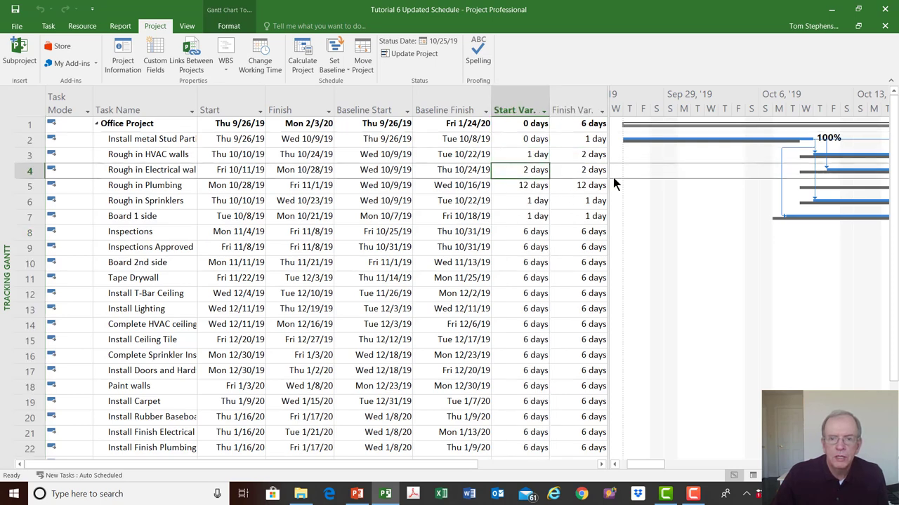
click(585, 173)
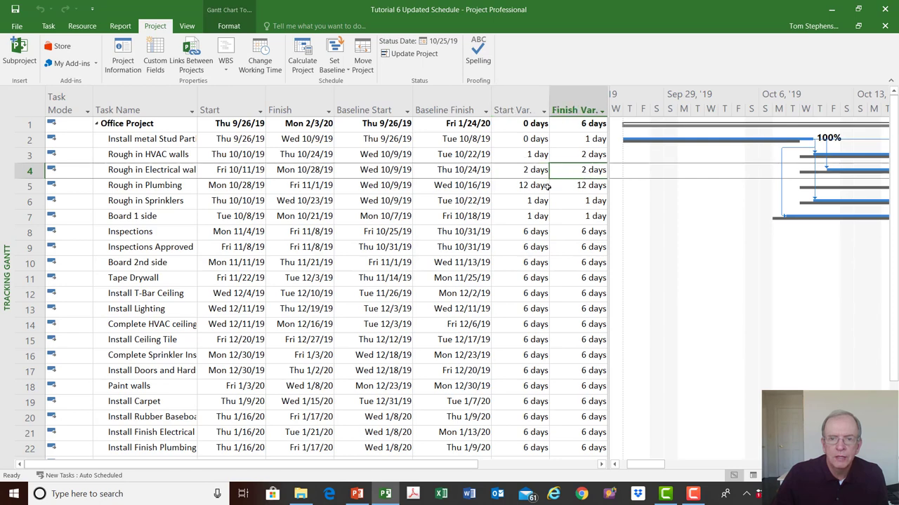
click(530, 156)
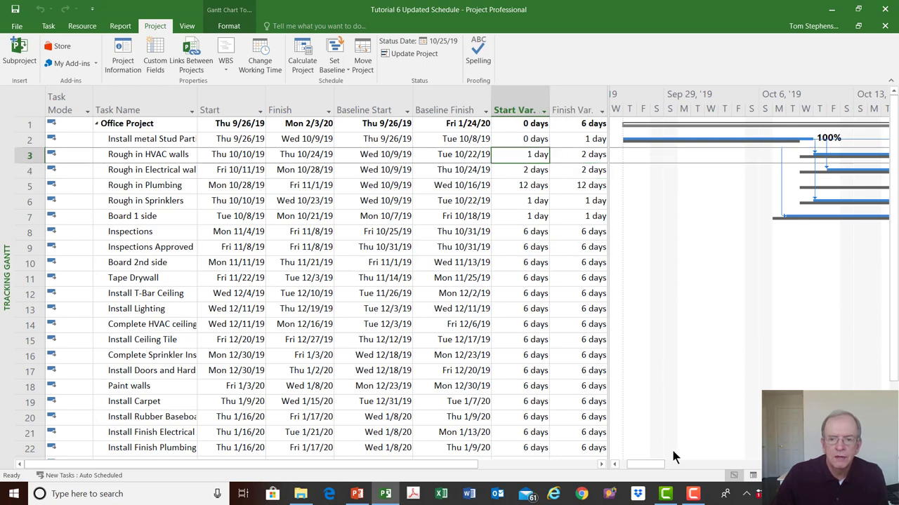
Compare the actual bar of the Rough in HVAC walls task with its baseline bar on the Tracking Gantt timeline
click(614, 464)
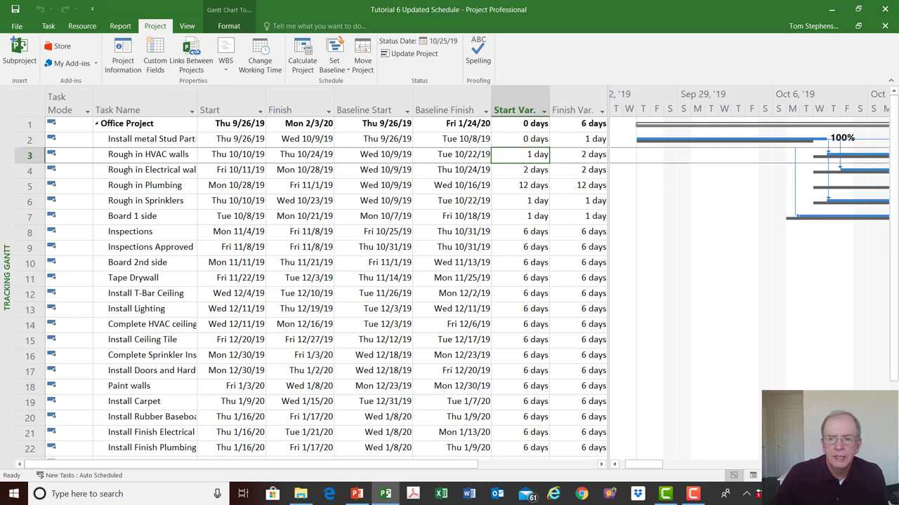
scroll(805, 279, right, 10)
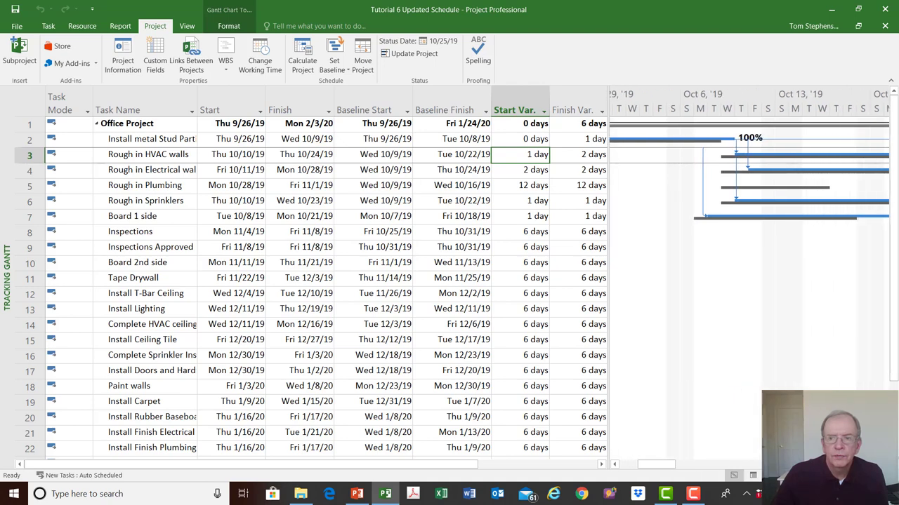
click(770, 155)
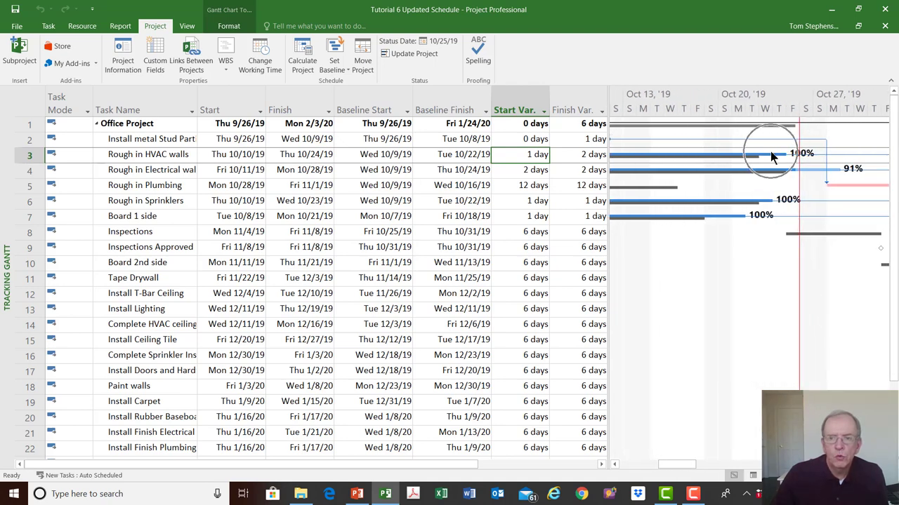
click(770, 155)
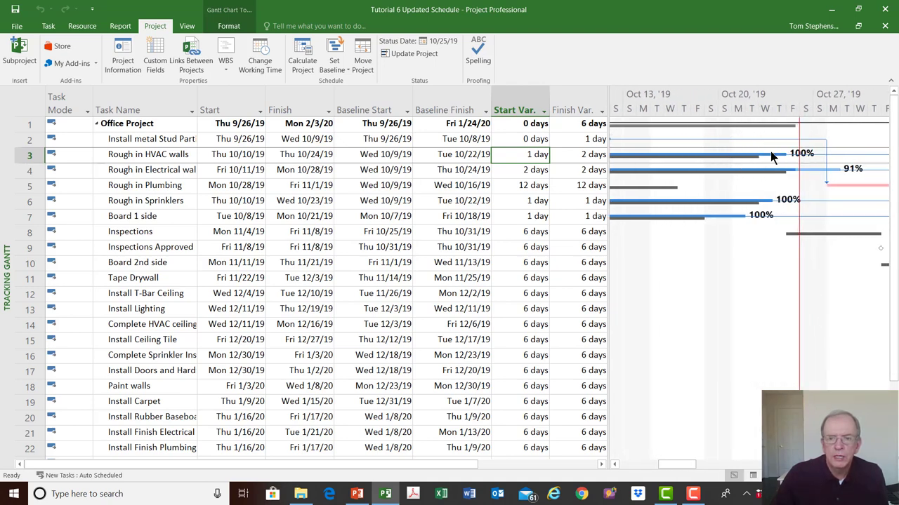
click(613, 465)
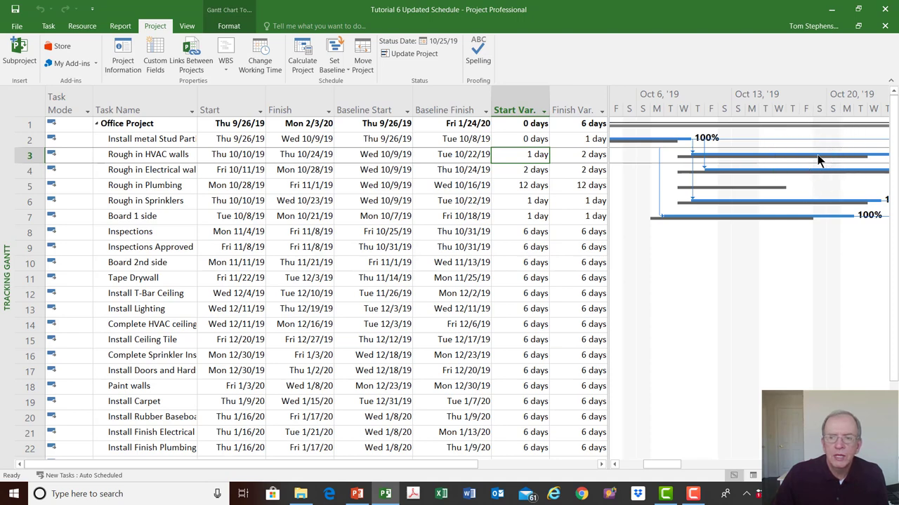
mouse_move(817, 156)
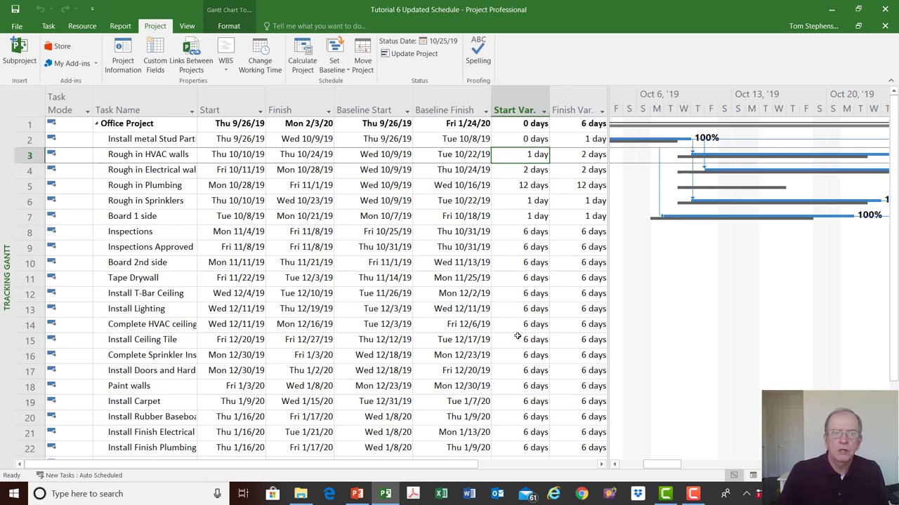
Switch the Tracking Gantt's task table to the Entry table
click(28, 104)
right_click(28, 103)
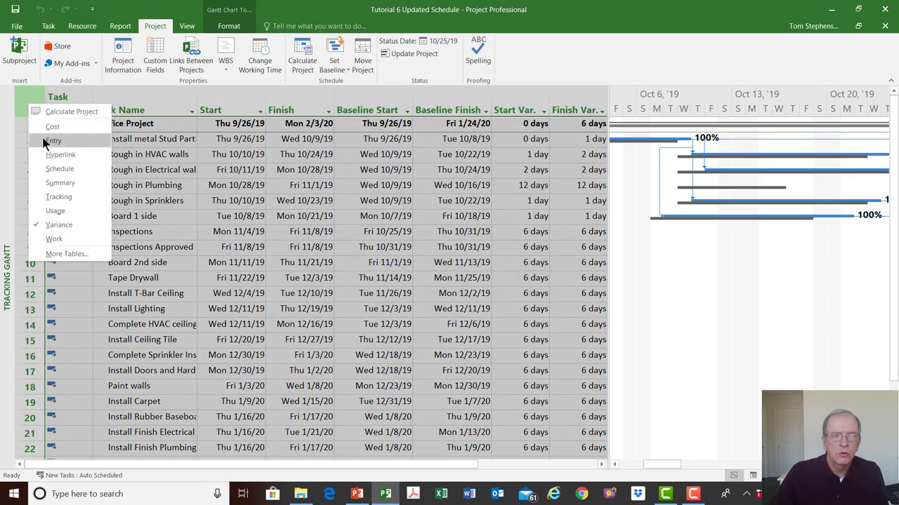
click(50, 141)
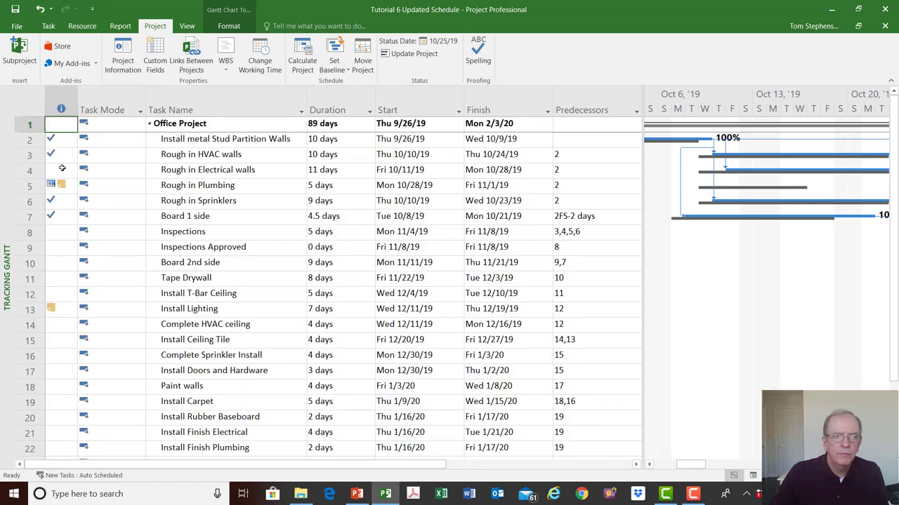
Read the note attached to the Rough in Plumbing task and close its task information
click(62, 184)
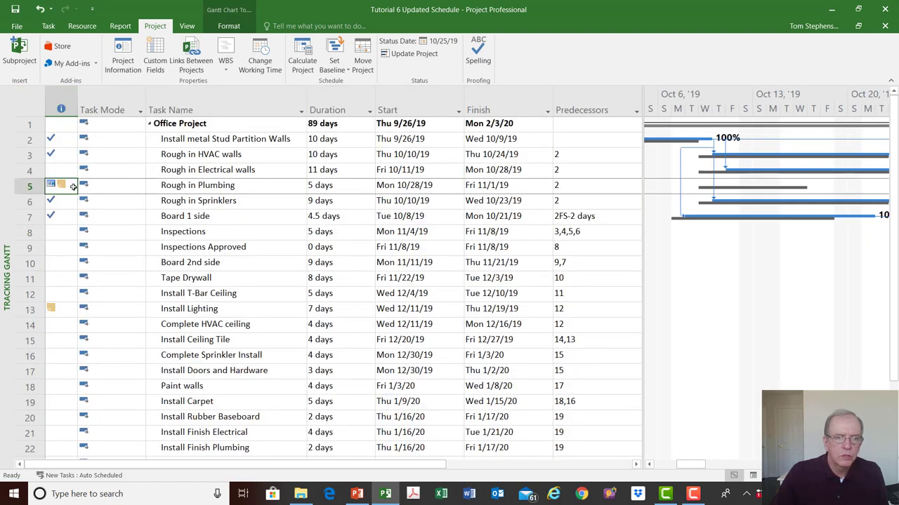
double_click(203, 187)
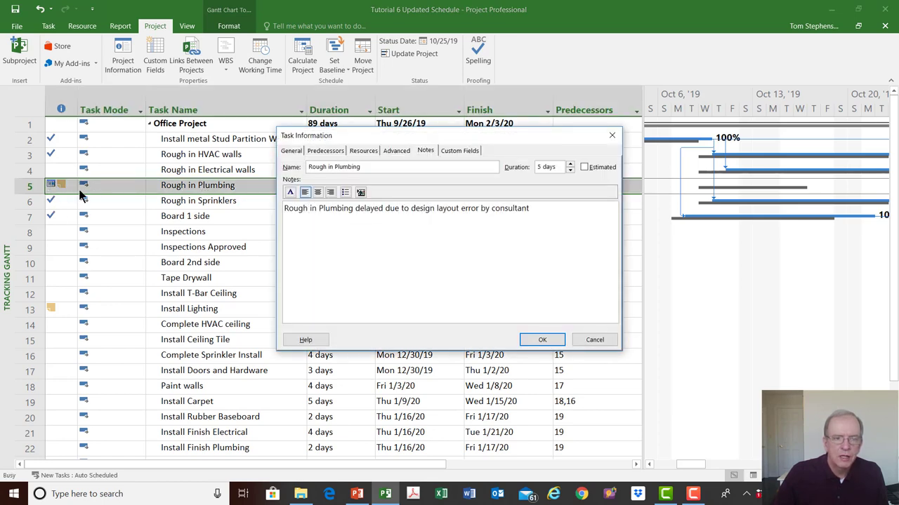
key(ctrl)
key(ctrl)
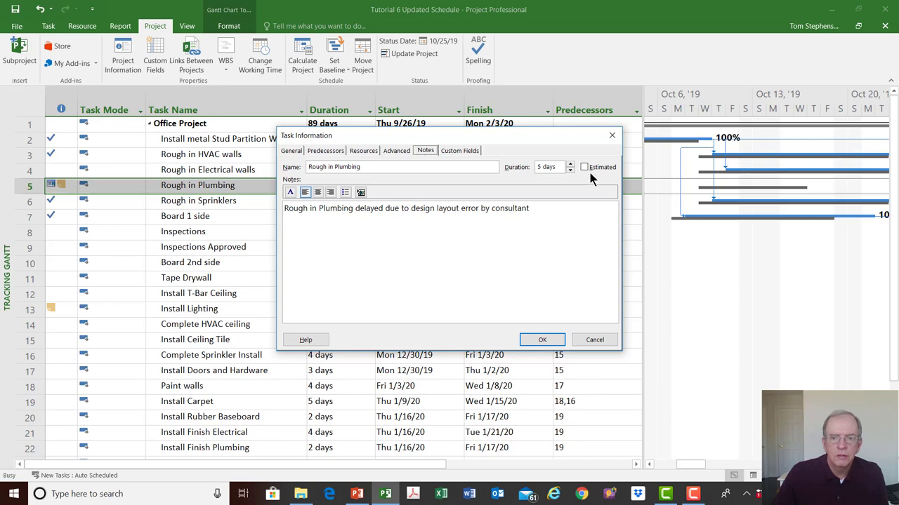
click(613, 136)
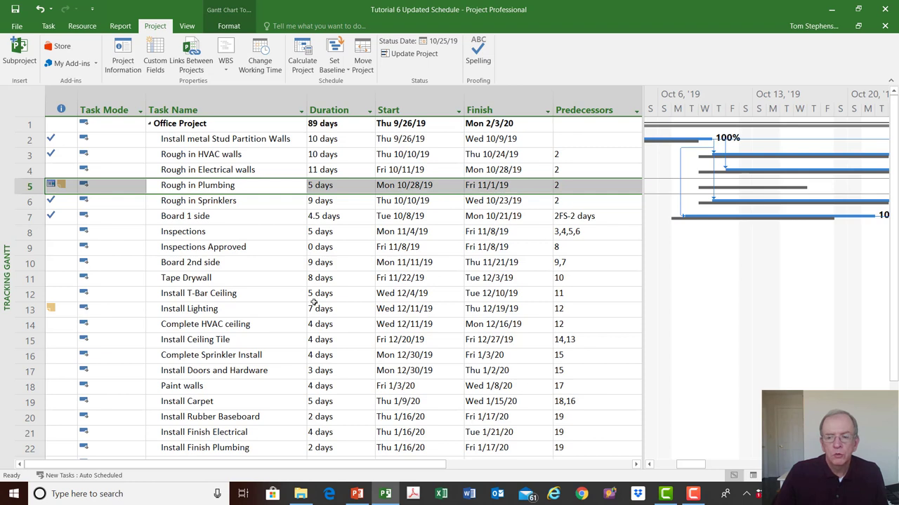
Switch the task table to the Tracking table and review its actual start and actual finish columns
key(ctrl+shift+F5)
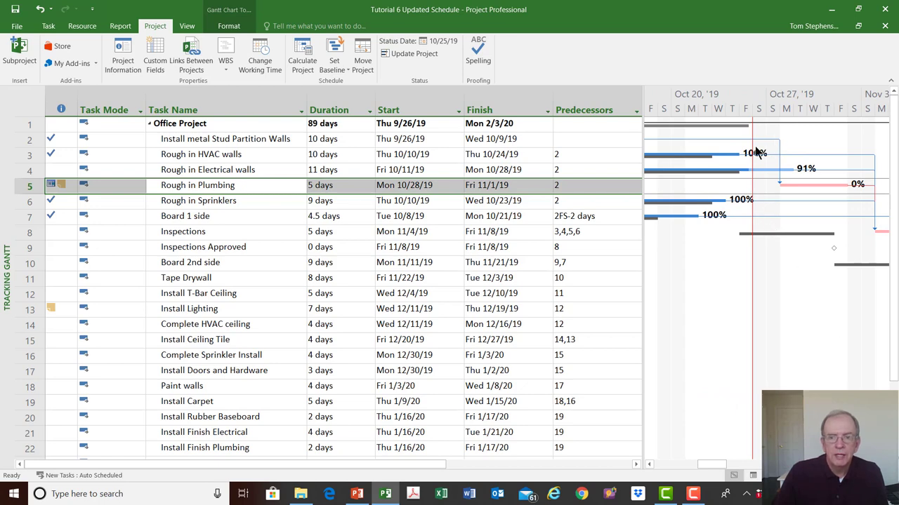
click(25, 104)
right_click(25, 104)
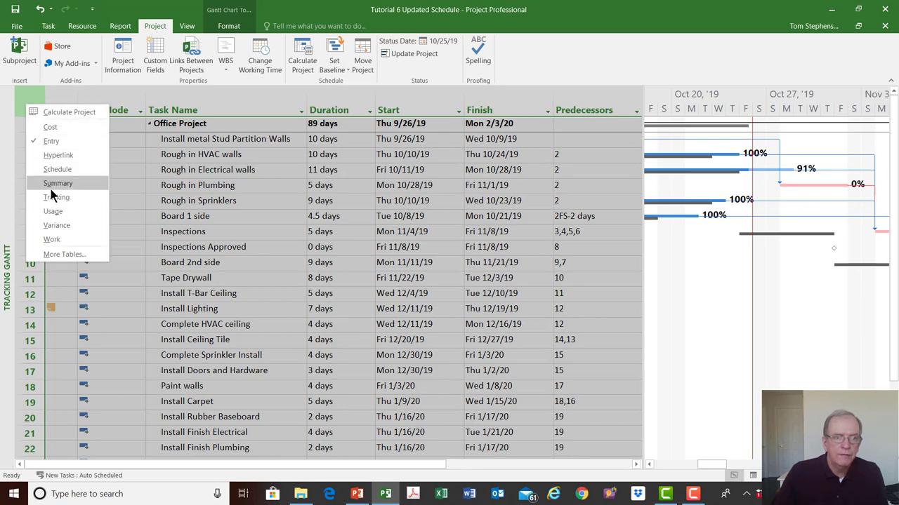
click(29, 102)
right_click(30, 97)
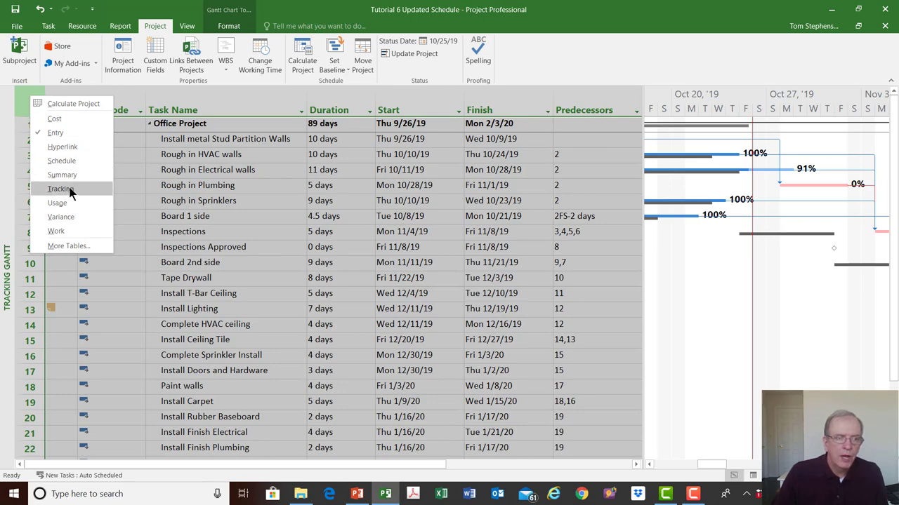
key(Escape)
click(285, 105)
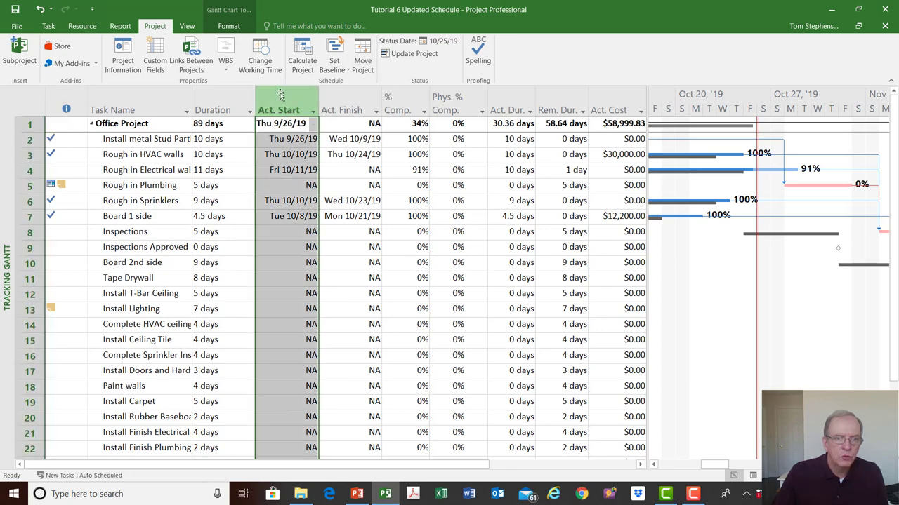
click(349, 105)
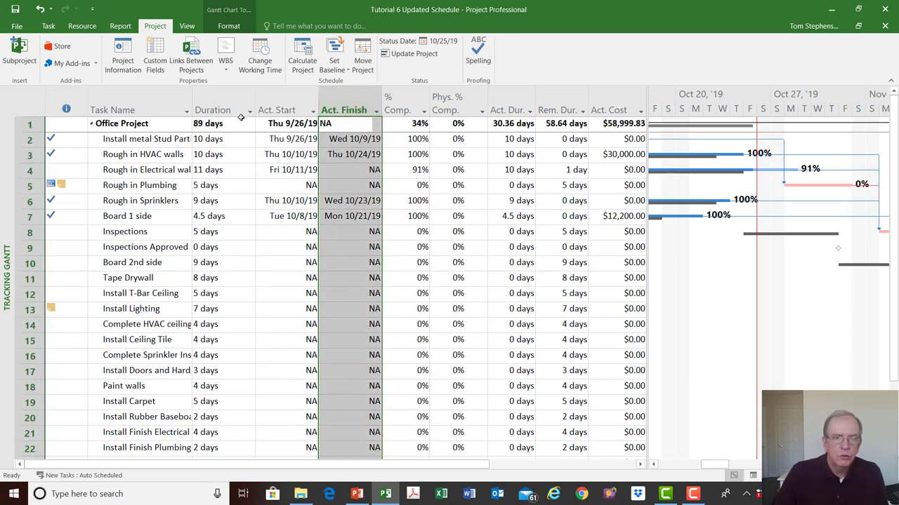
click(48, 26)
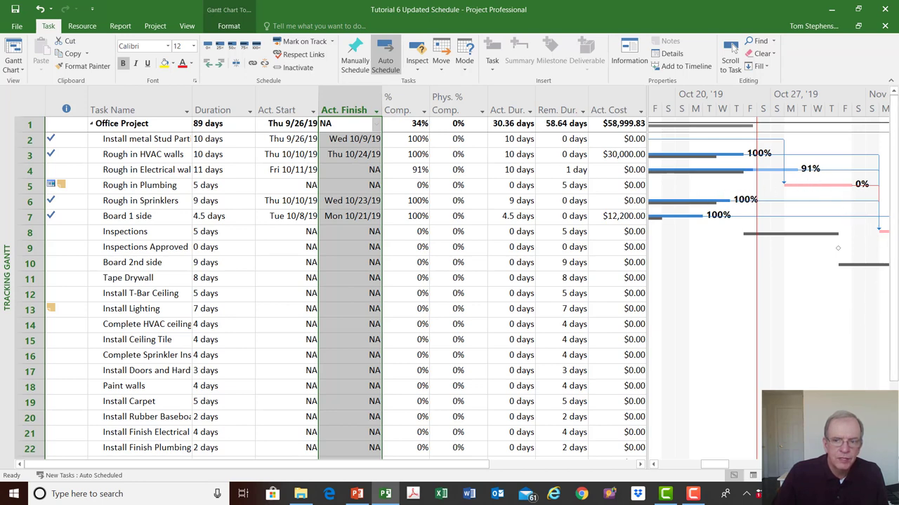
click(732, 47)
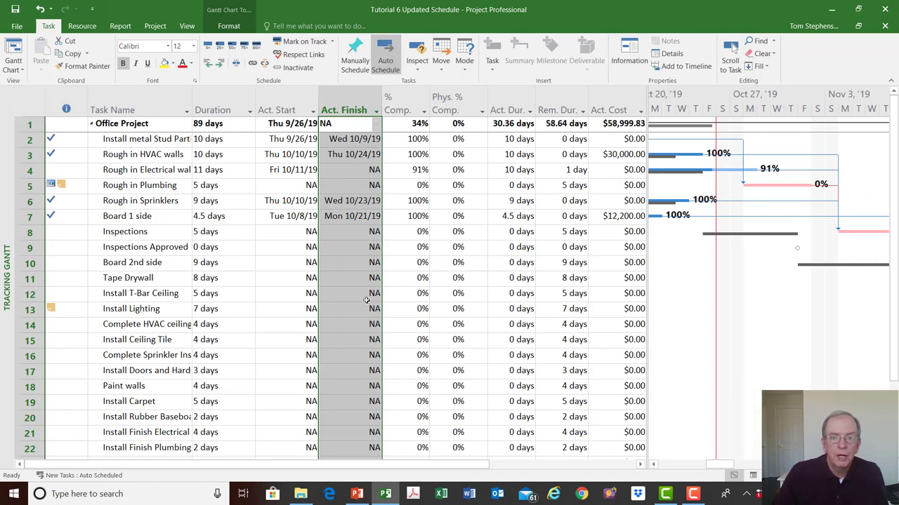
Switch the task table to the Cost table
click(31, 97)
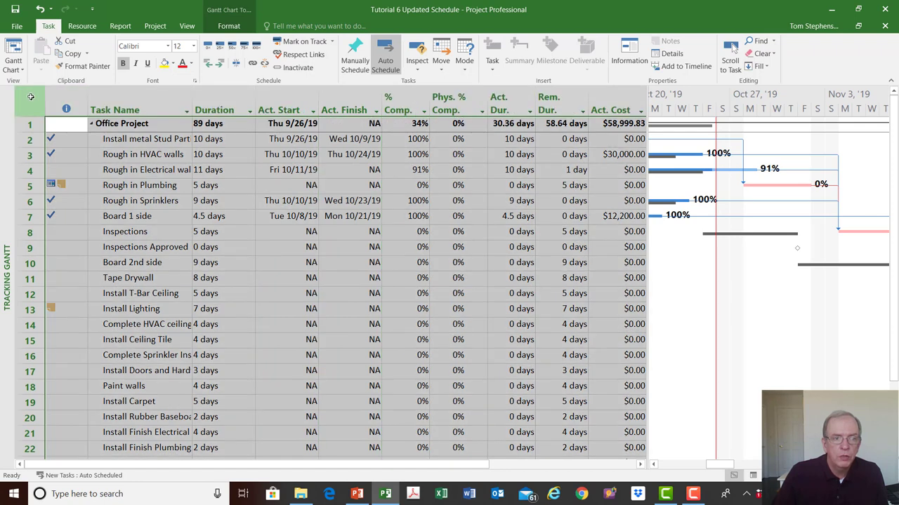
right_click(31, 97)
click(46, 120)
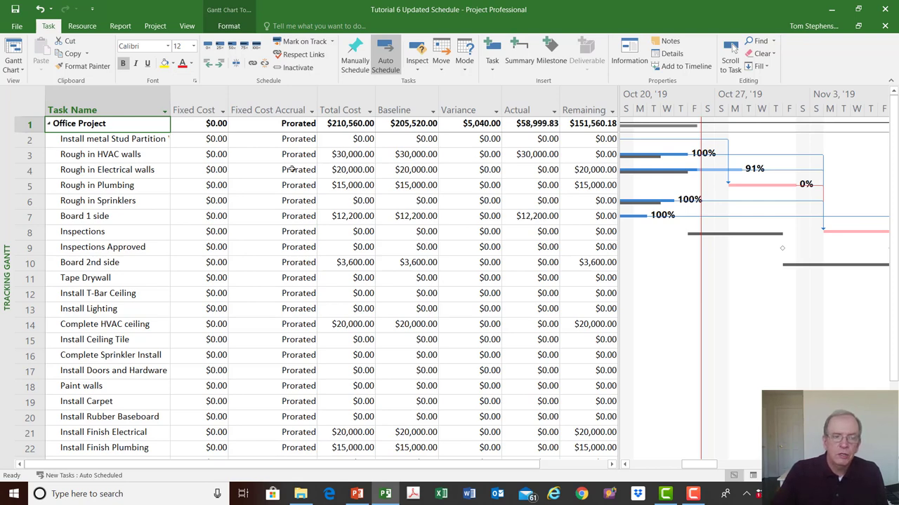
Switch from the Tracking Gantt to the Resource Sheet view and display its Entry table
right_click(5, 266)
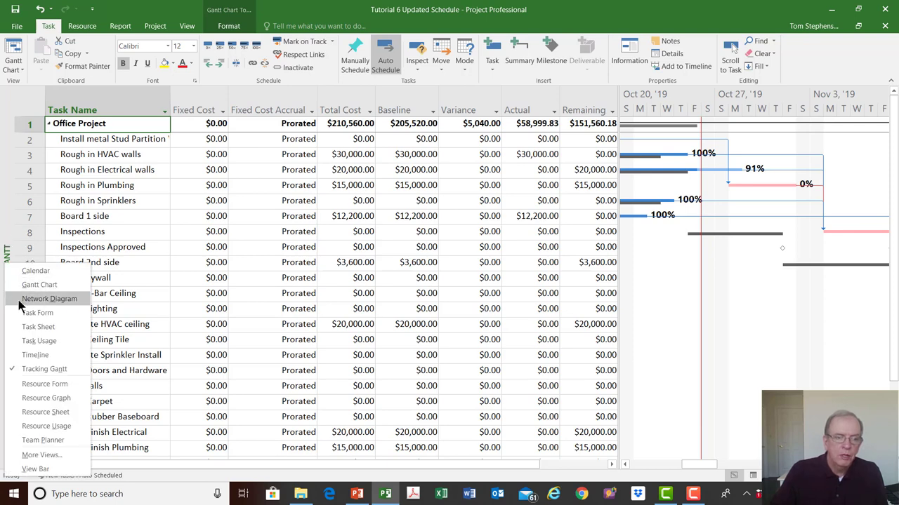
click(38, 411)
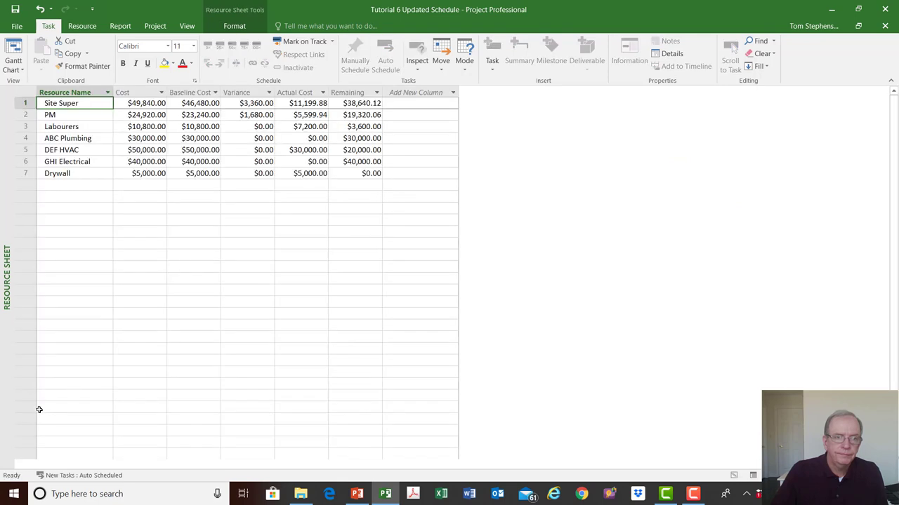
click(25, 92)
right_click(26, 92)
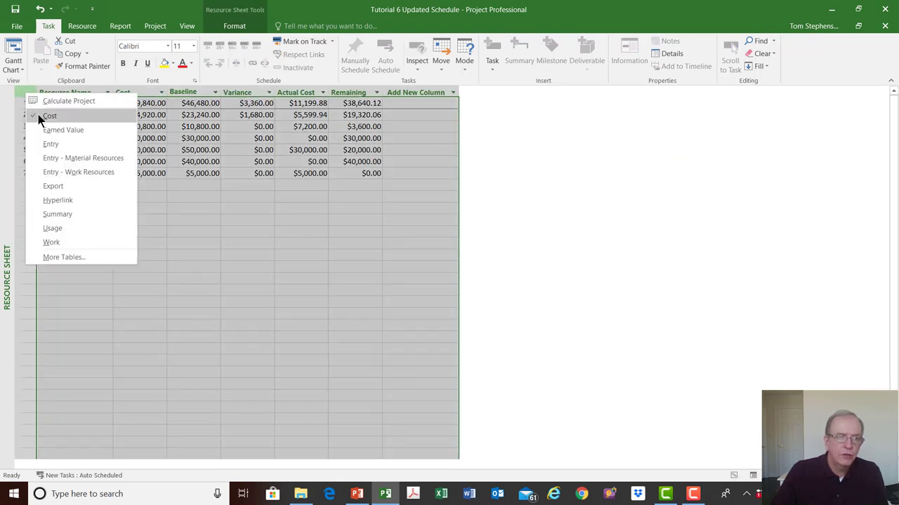
click(48, 144)
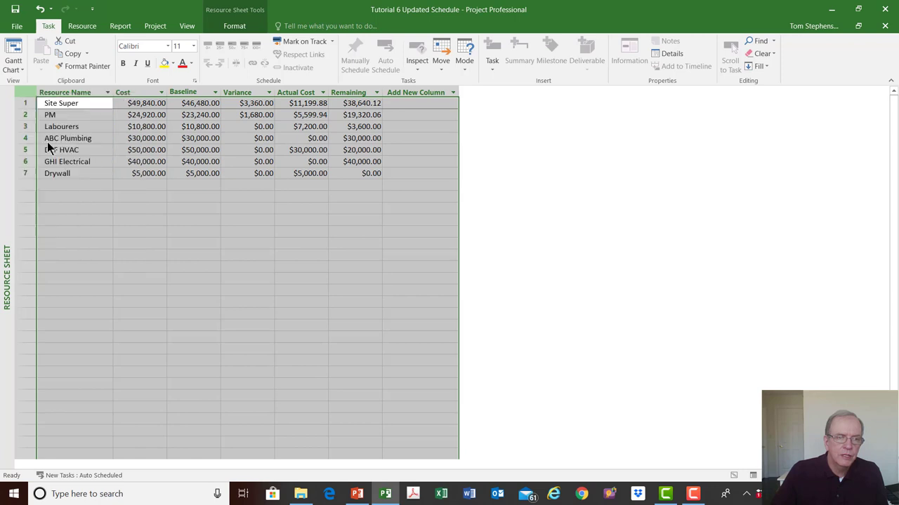
Switch the Resource Sheet back to the Cost table
click(25, 92)
right_click(25, 92)
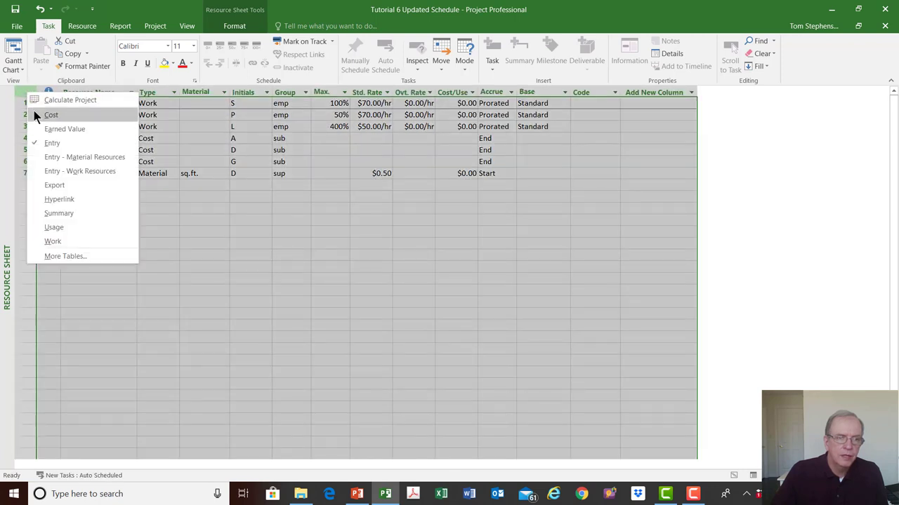
key(Escape)
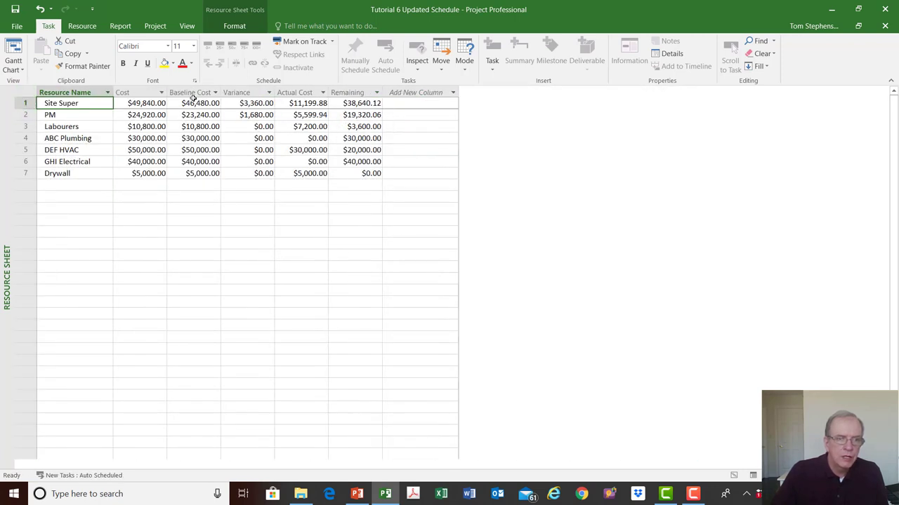
Review the baseline cost, cost and variance columns of the resources, comparing the Site Super's baseline and current cost
click(196, 91)
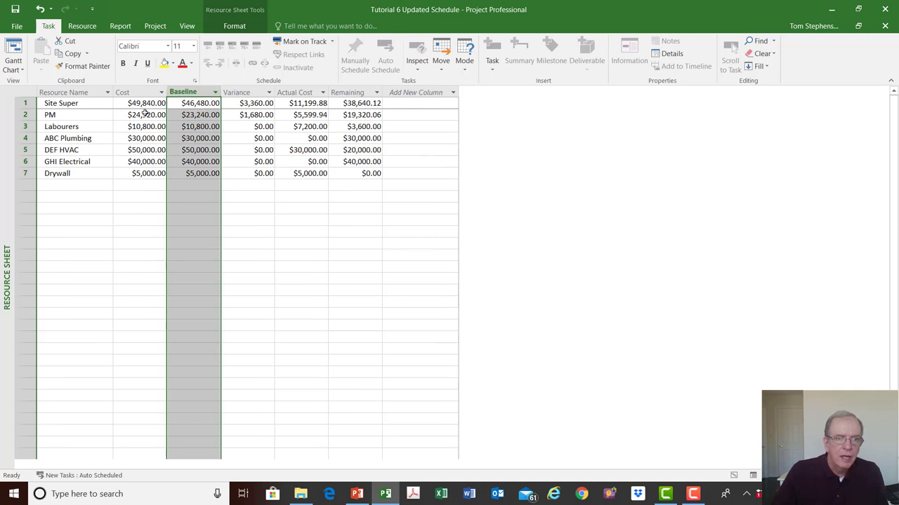
click(146, 92)
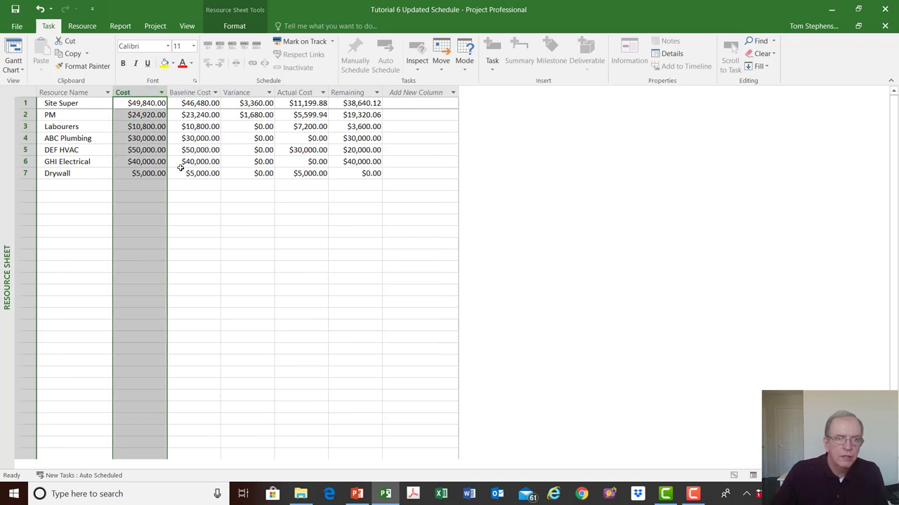
click(254, 92)
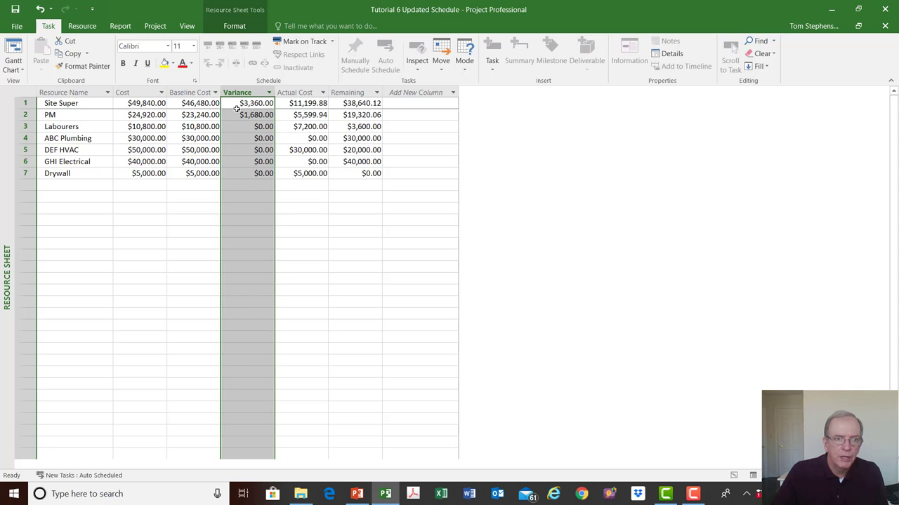
click(195, 104)
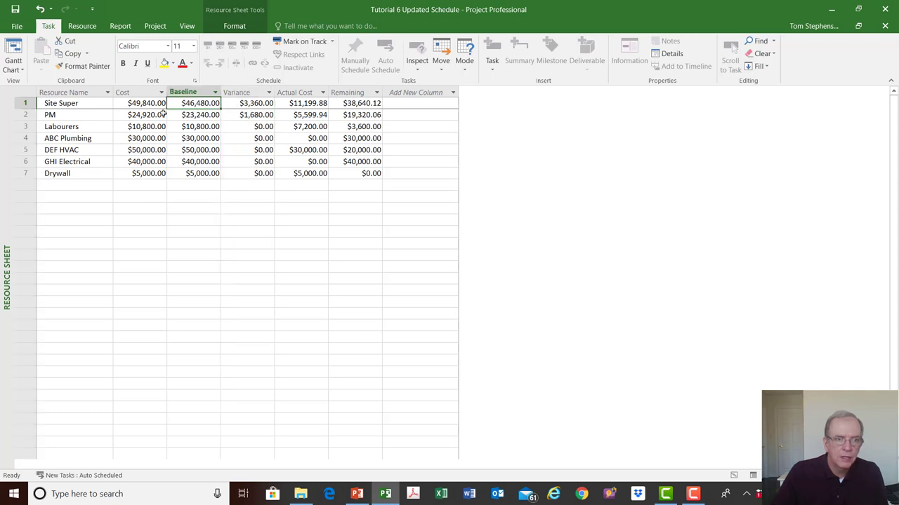
click(145, 104)
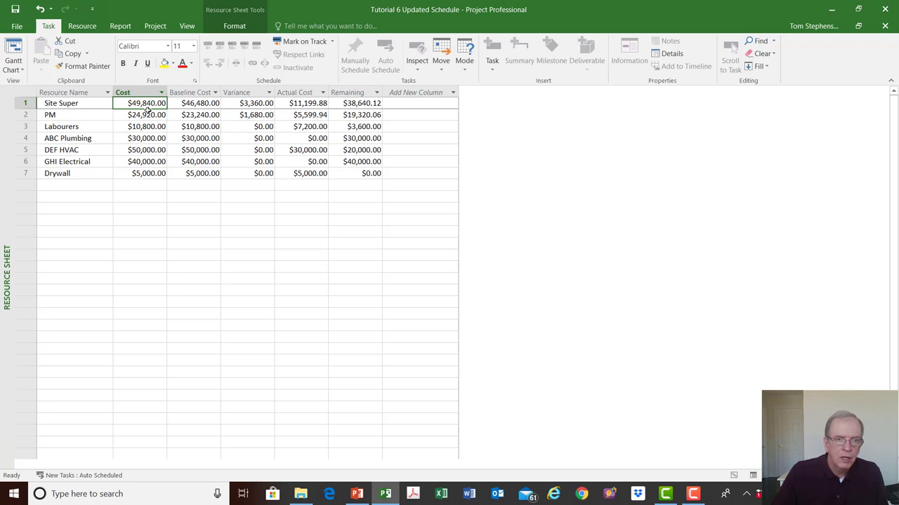
Review the actual cost and remaining cost columns, and check the baseline costs of GHI Electrical and DEF HVAC
click(310, 92)
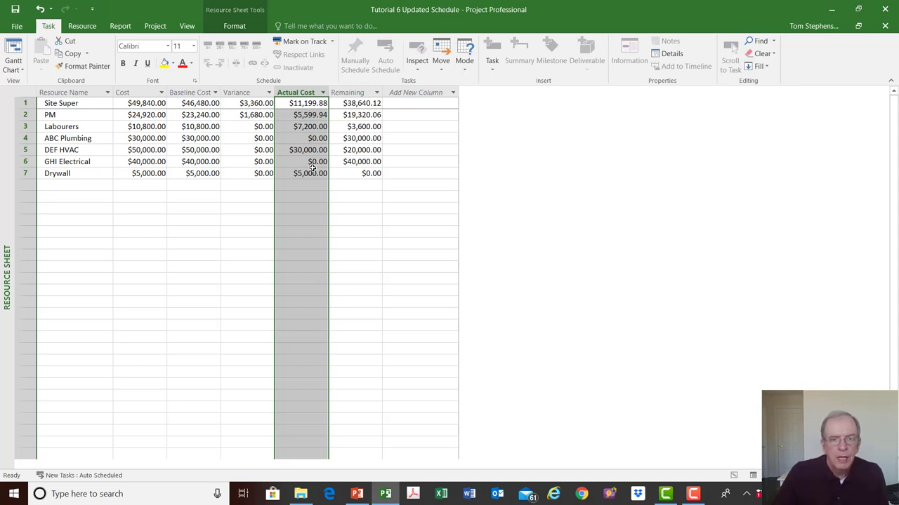
click(351, 92)
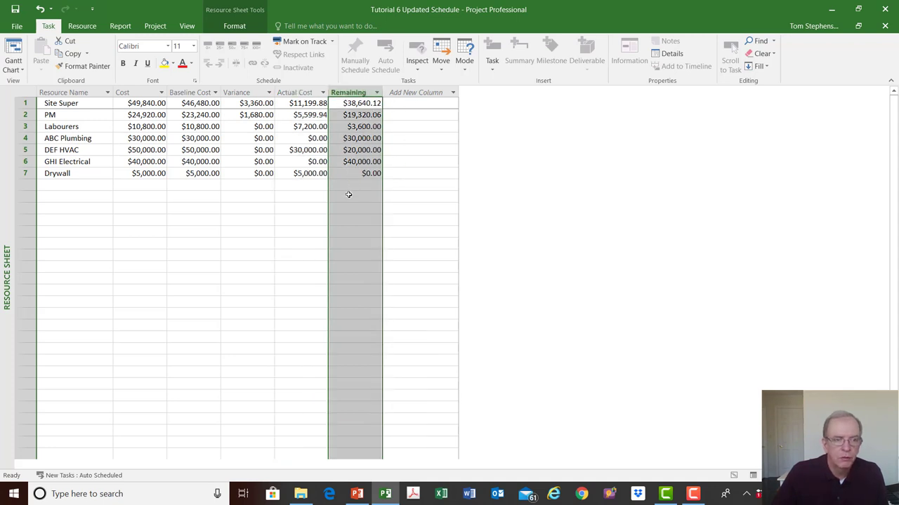
click(208, 162)
click(208, 149)
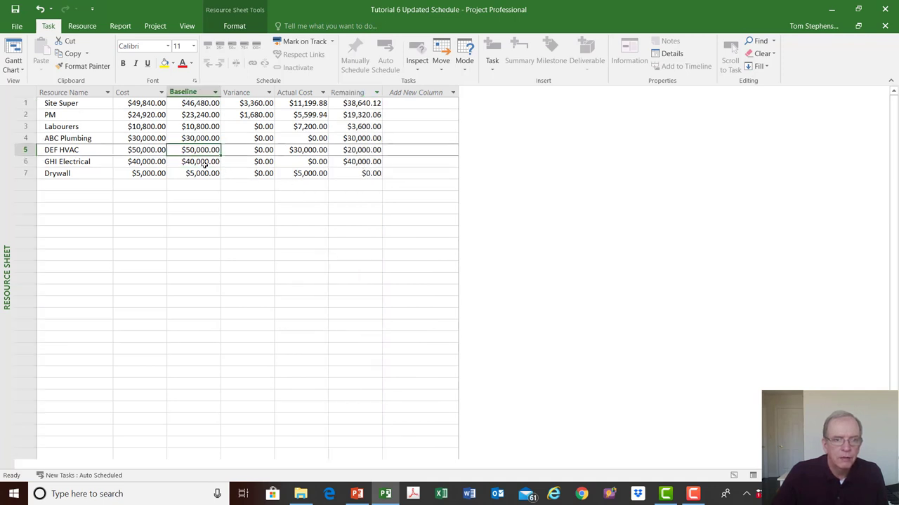
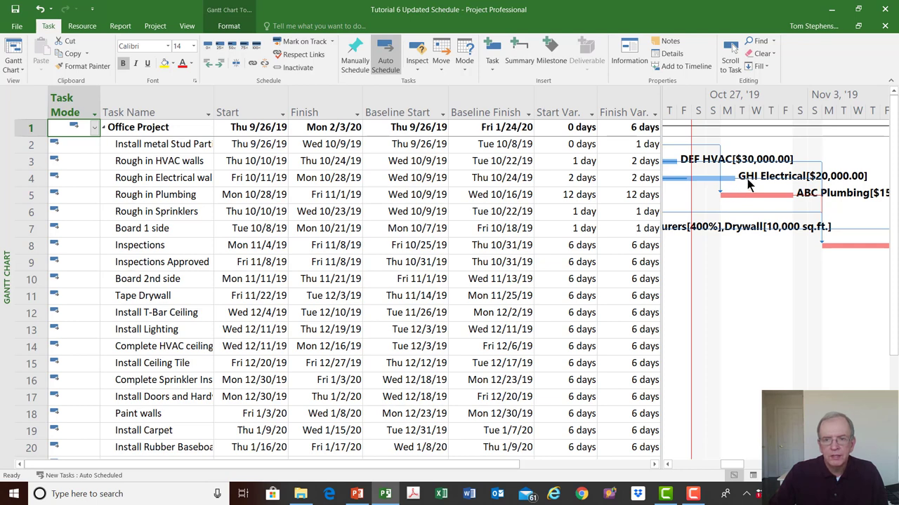
Follow the Gantt Chart bars from Rough in Plumbing through to the Finish milestone
mouse_move(754, 196)
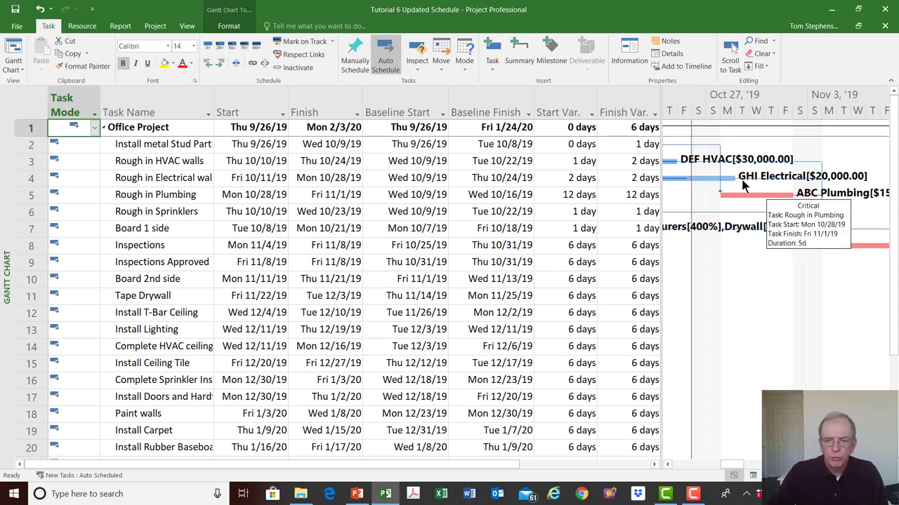
mouse_move(758, 218)
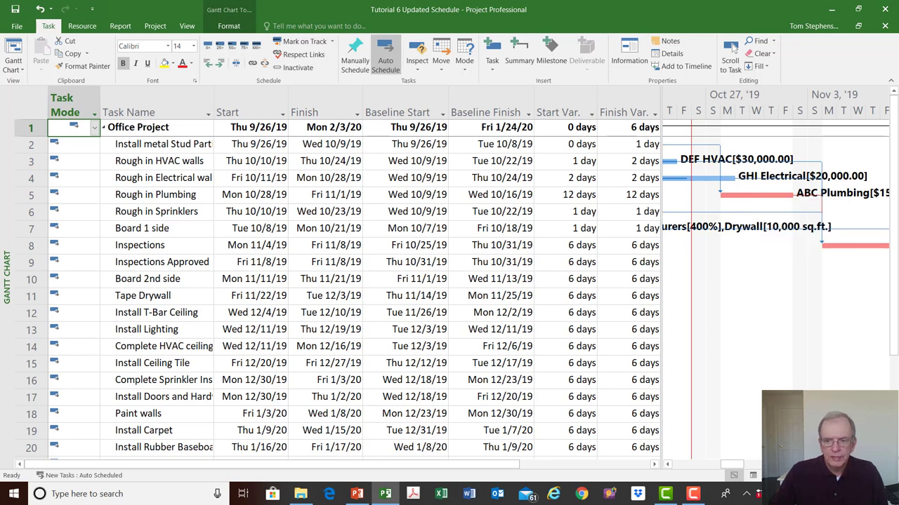
click(730, 55)
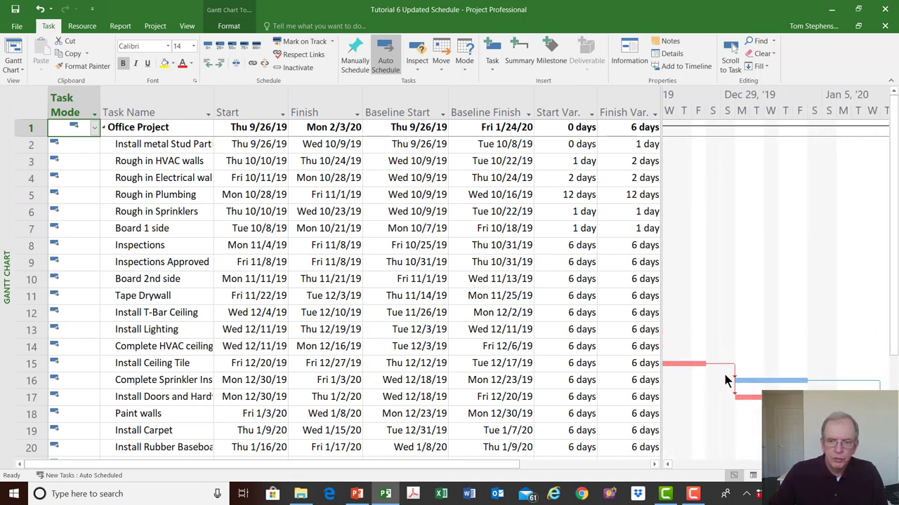
click(732, 47)
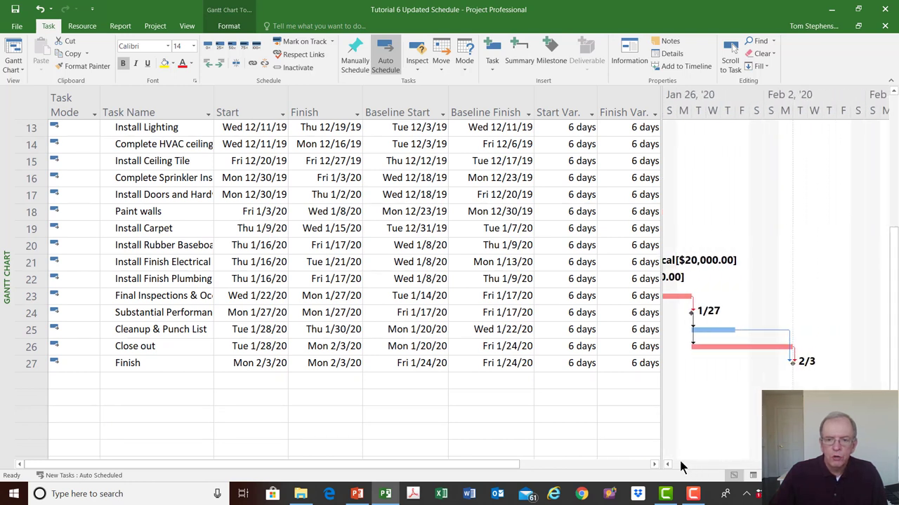
click(731, 53)
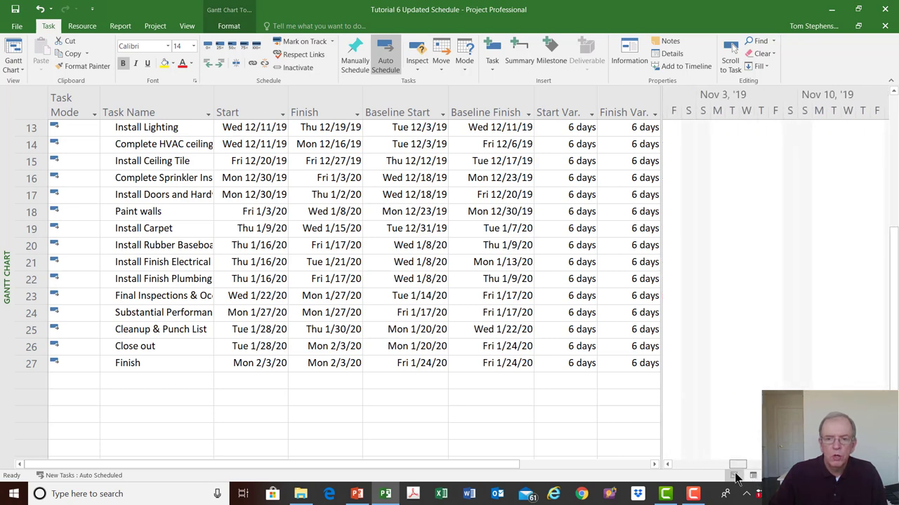
Examine the Rough in Electrical walls and Rough in Plumbing bars around the status date line in the Gantt Chart
scroll(700, 391, up, 4)
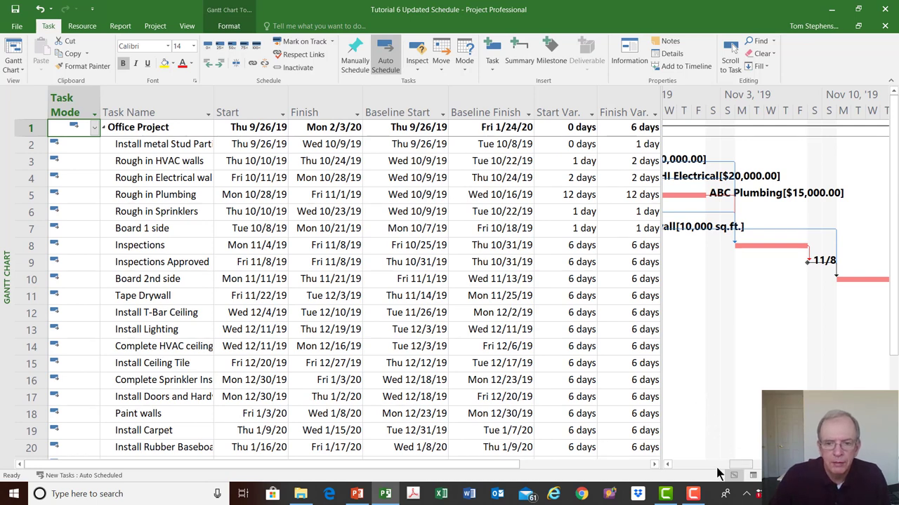
click(667, 464)
click(667, 464)
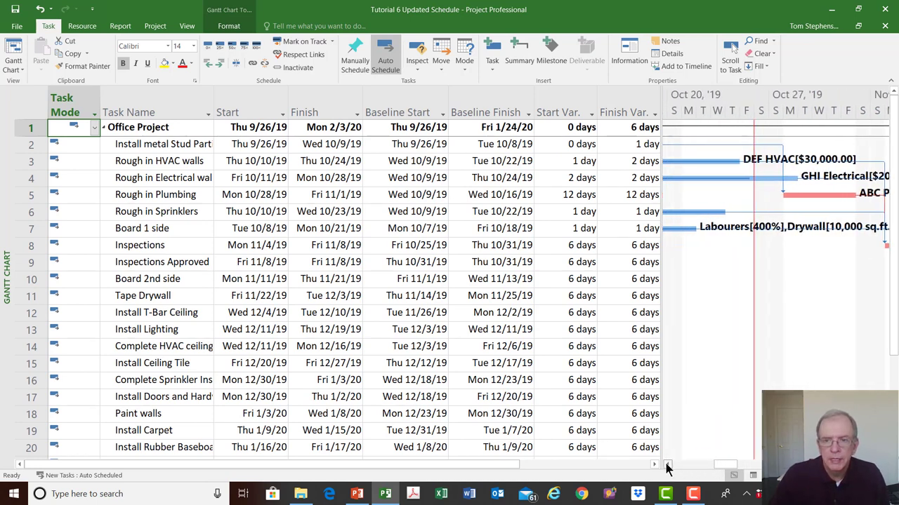
scroll(778, 338, right, 3)
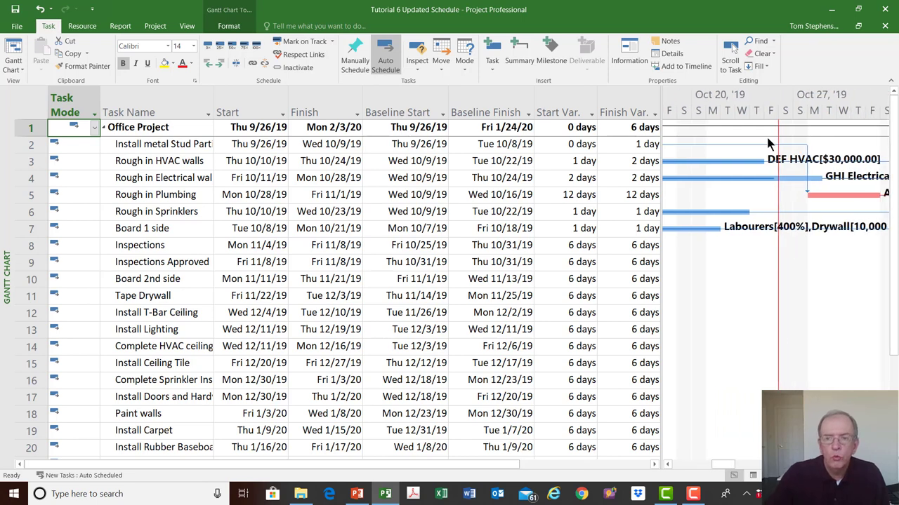
click(779, 178)
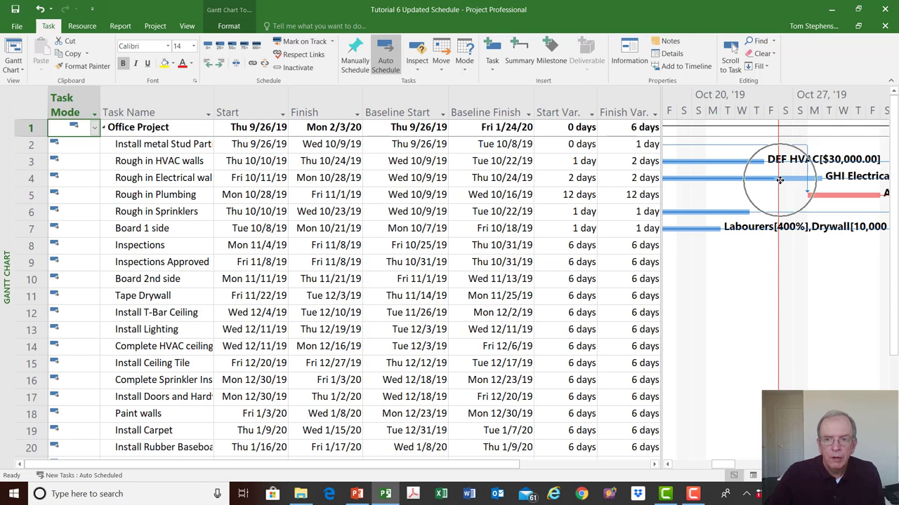
click(830, 198)
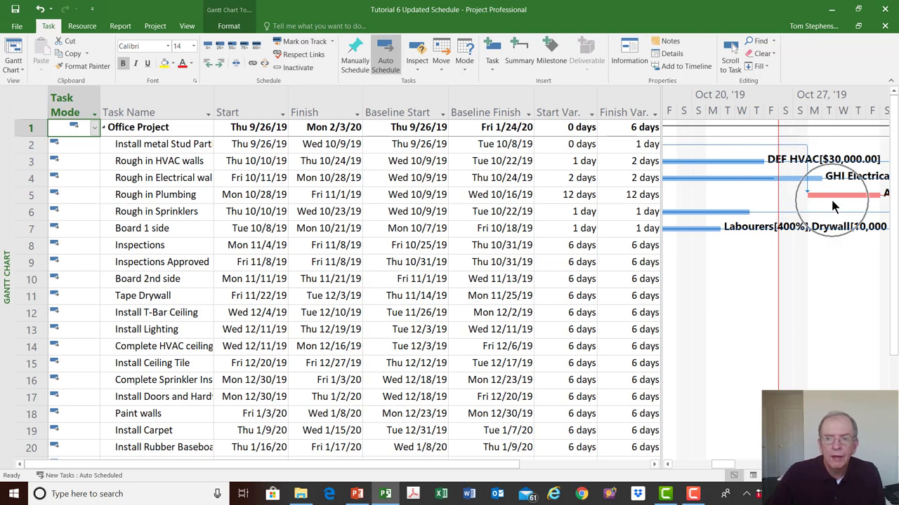
click(188, 178)
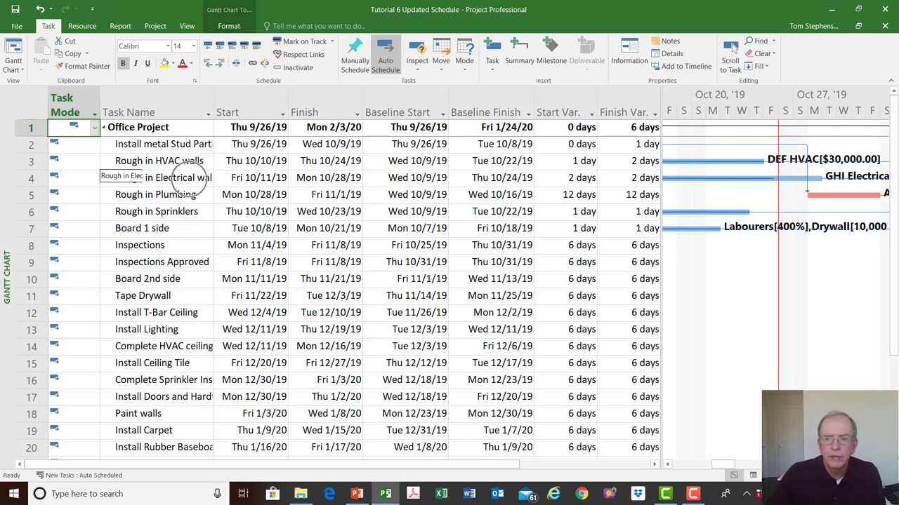
click(817, 179)
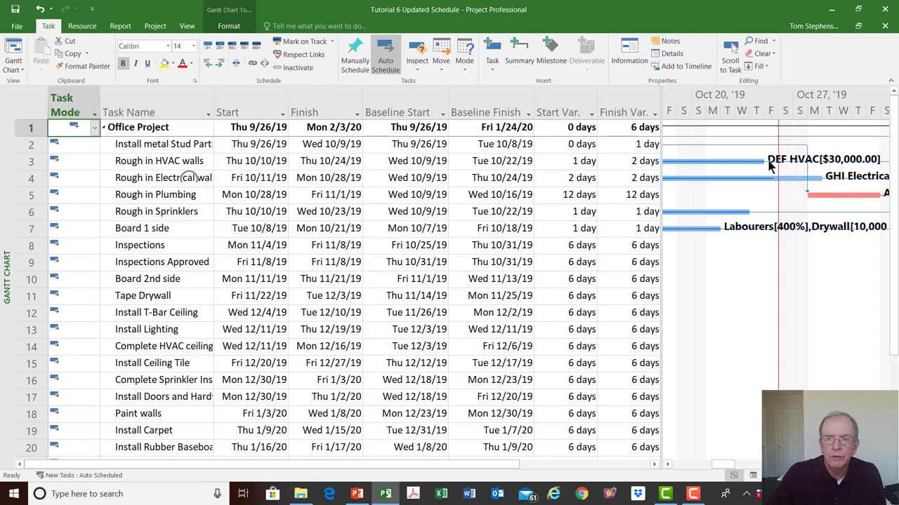
Draw a horizontal arrow in the Inspections Approved row pointing back in time from the status date line, and save the project
click(224, 28)
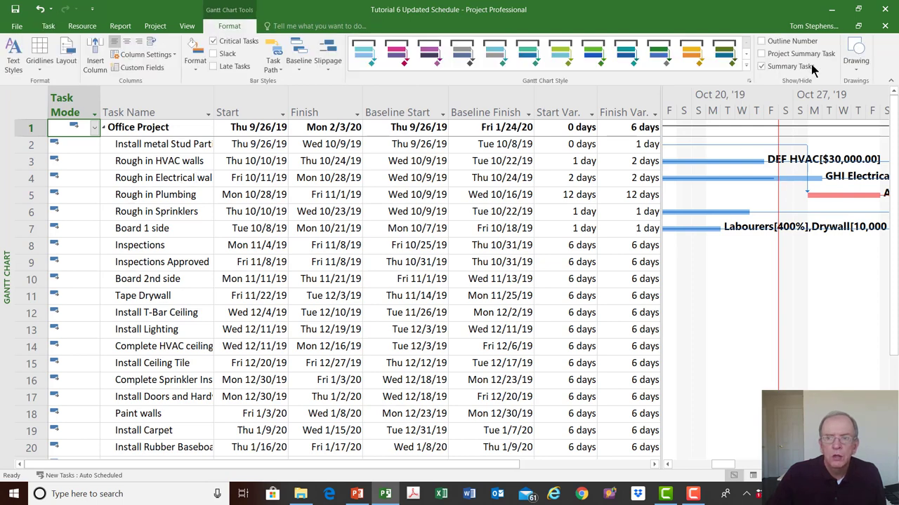
click(855, 55)
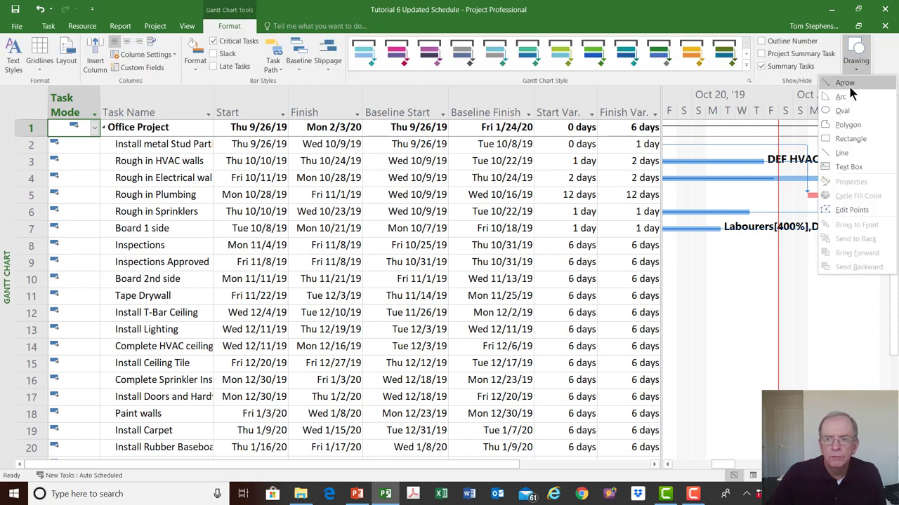
click(849, 87)
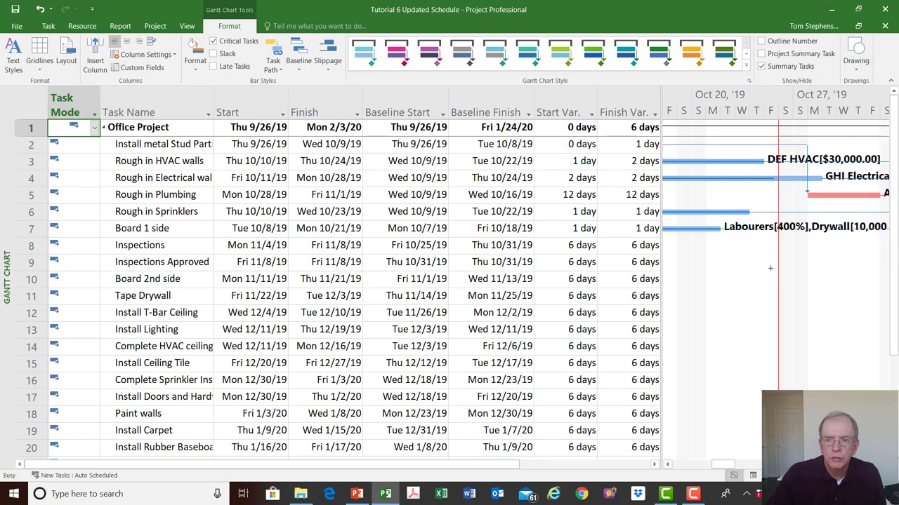
drag(772, 266, 688, 266)
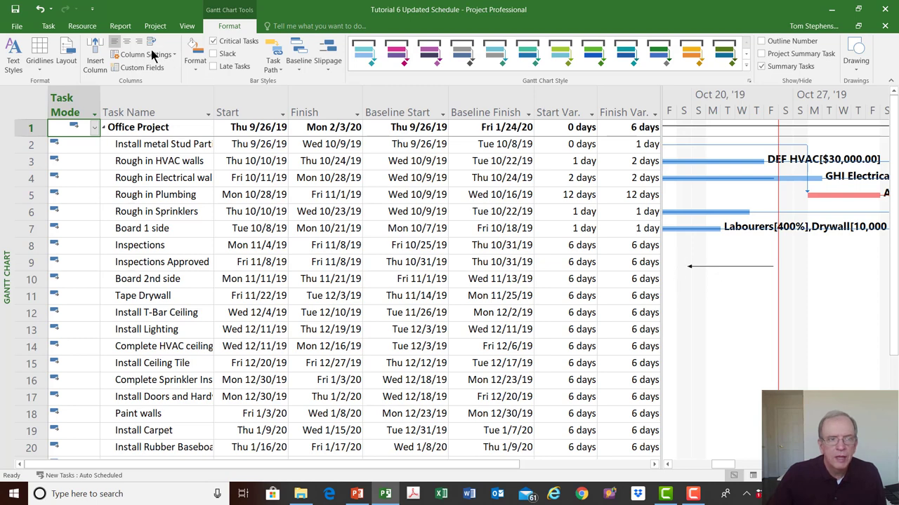
click(15, 9)
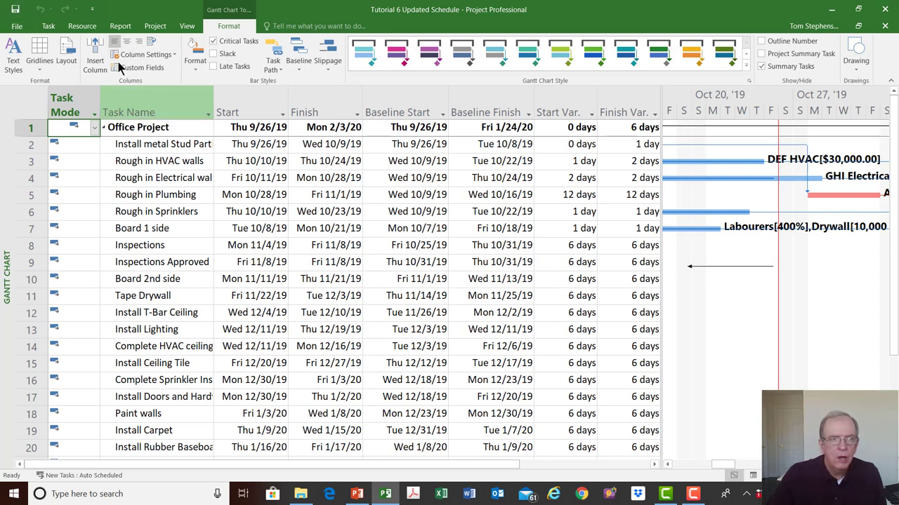
Open the Save As dialog for a local copy of the project, using the MS Project Tutorial 6 Recovering a schedule folder
click(24, 30)
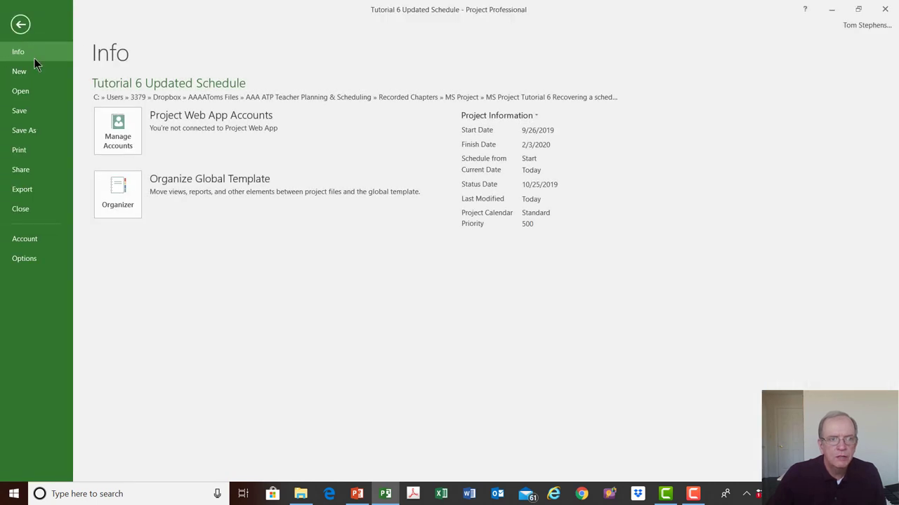
click(28, 135)
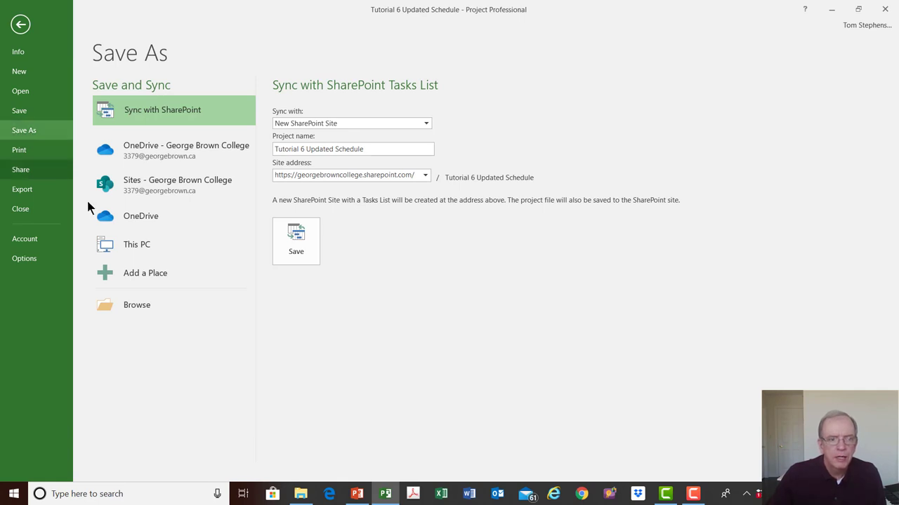
click(128, 253)
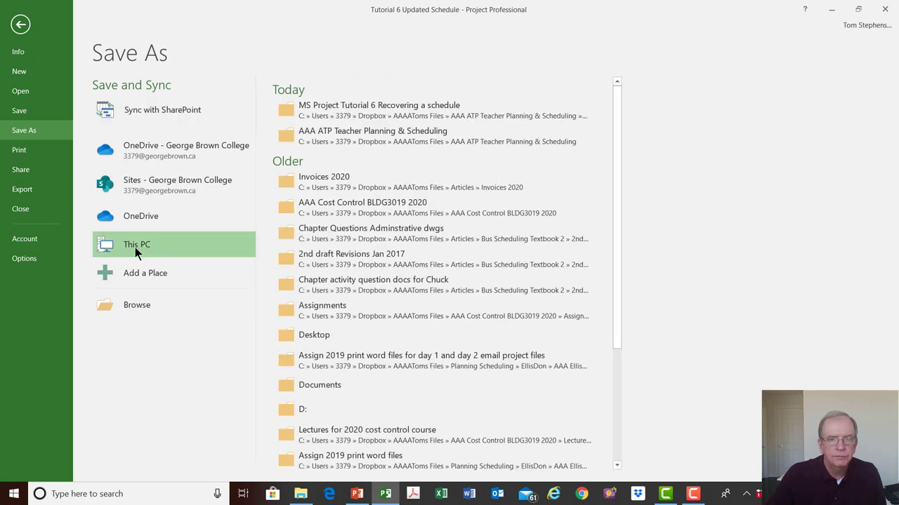
click(337, 117)
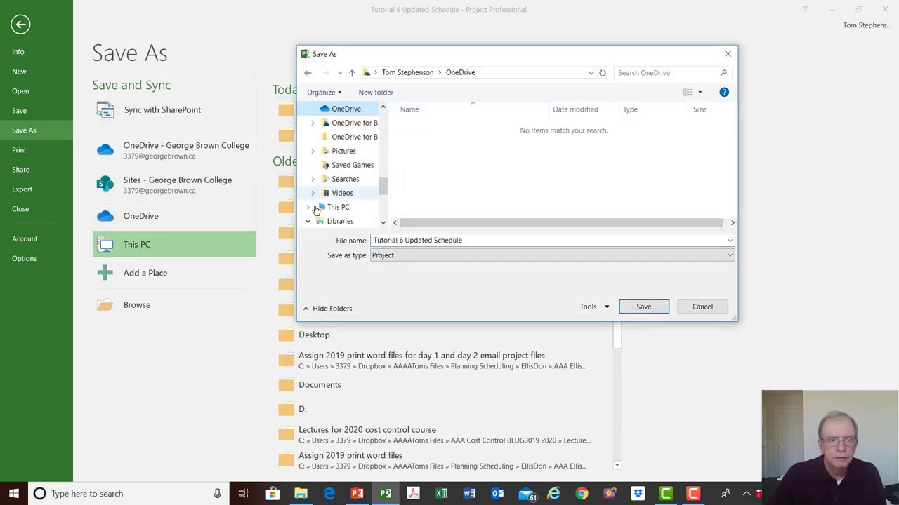
click(701, 306)
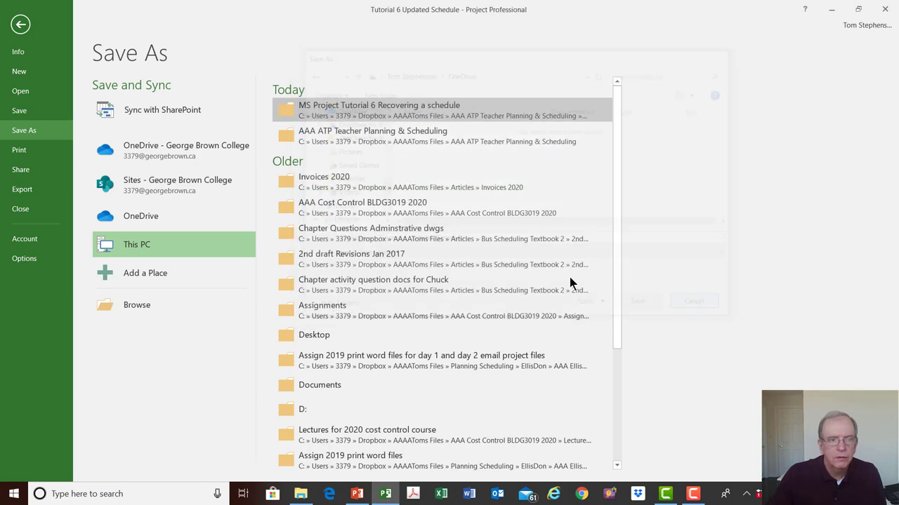
click(329, 109)
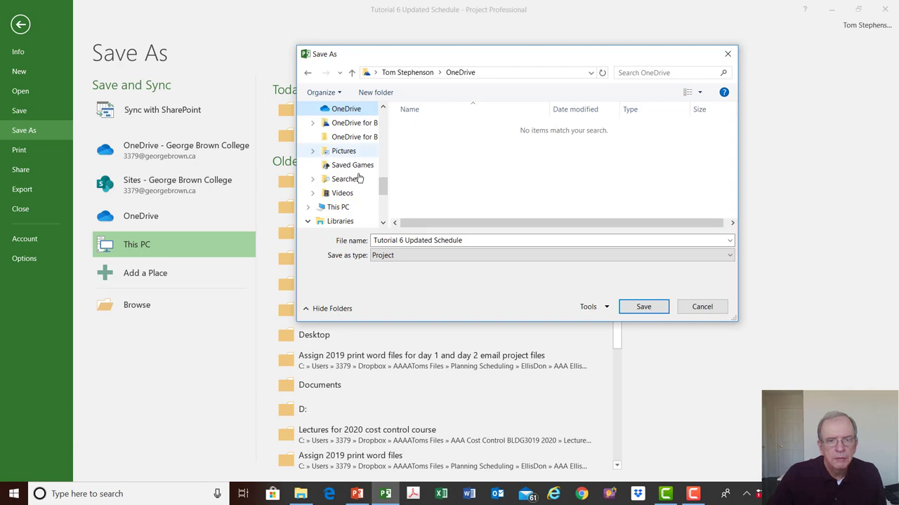
drag(381, 184, 379, 140)
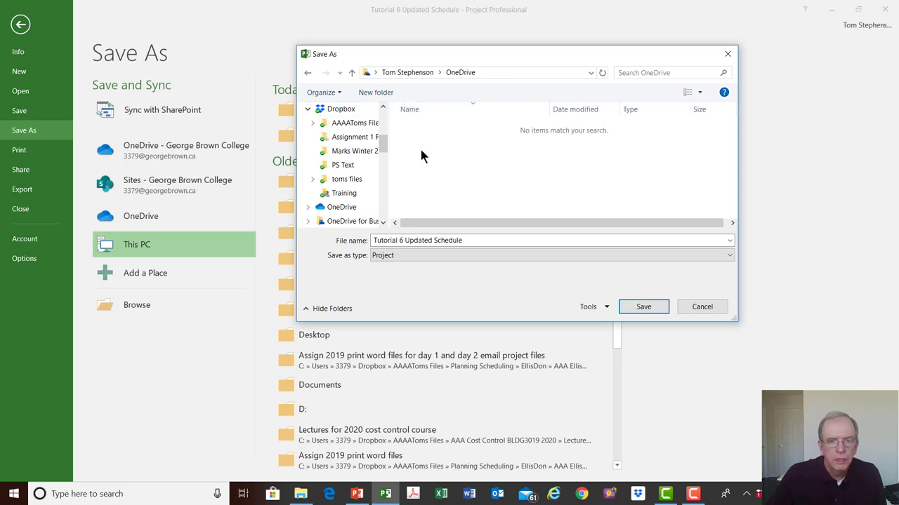
Name the project copy Tutorial 6 Recovery Schedule and save it as a Project file
click(457, 240)
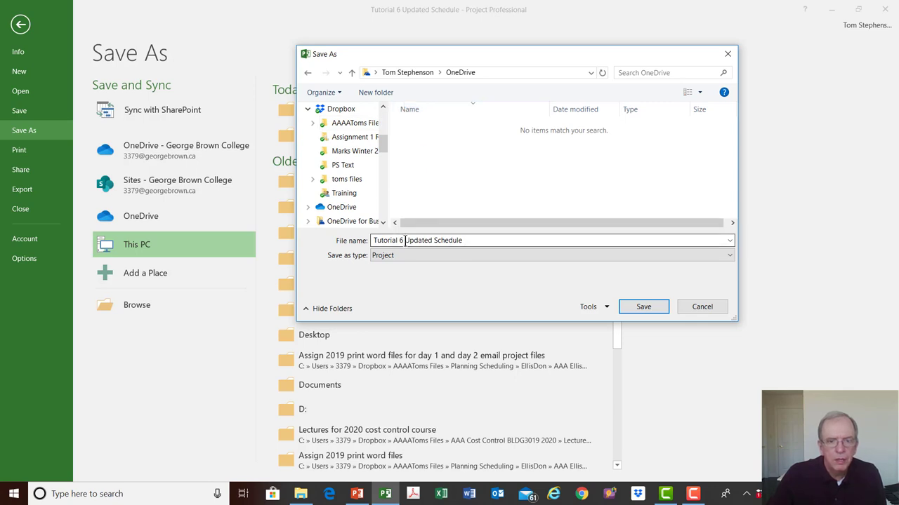
triple_click(471, 240)
click(471, 240)
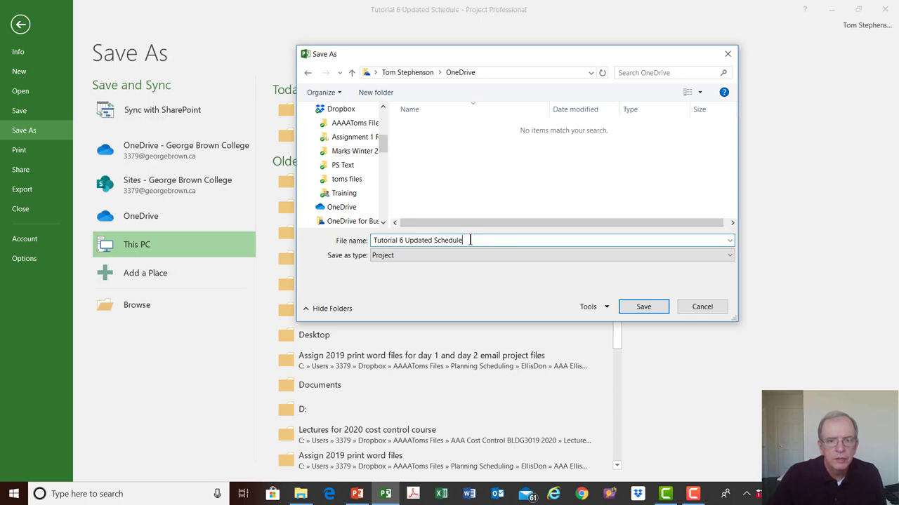
key(BackSpace)
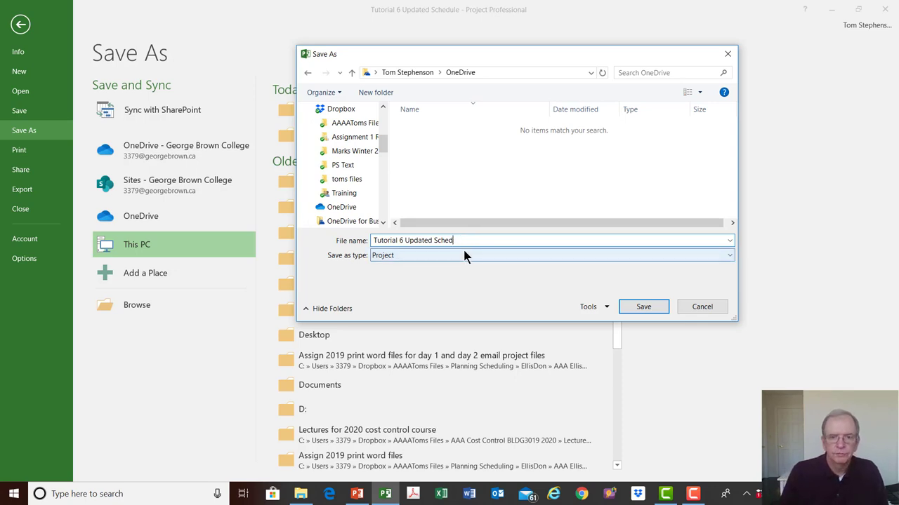
key(BackSpace)
key(BackSpace)
key(BackSpace)
key(BackSpace)
key(BackSpace)
key(BackSpace)
key(BackSpace)
key(BackSpace)
key(BackSpace)
key(BackSpace)
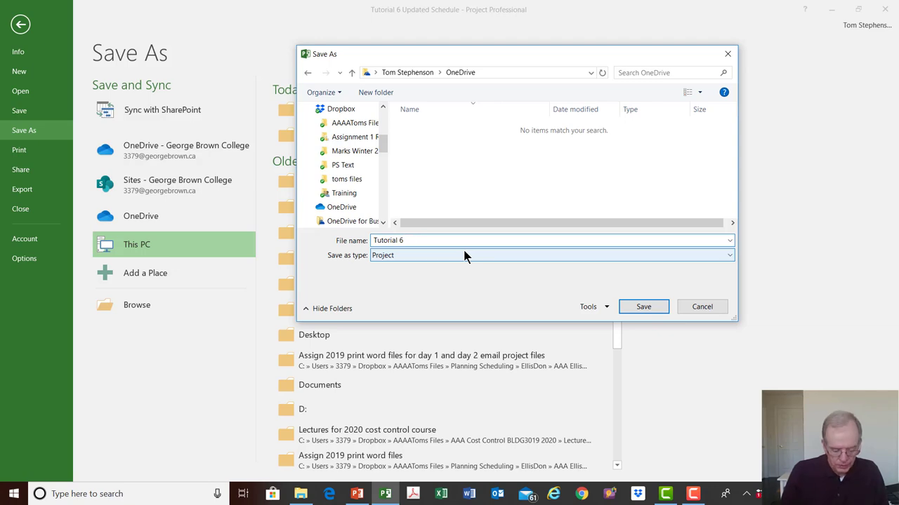
text(Recover)
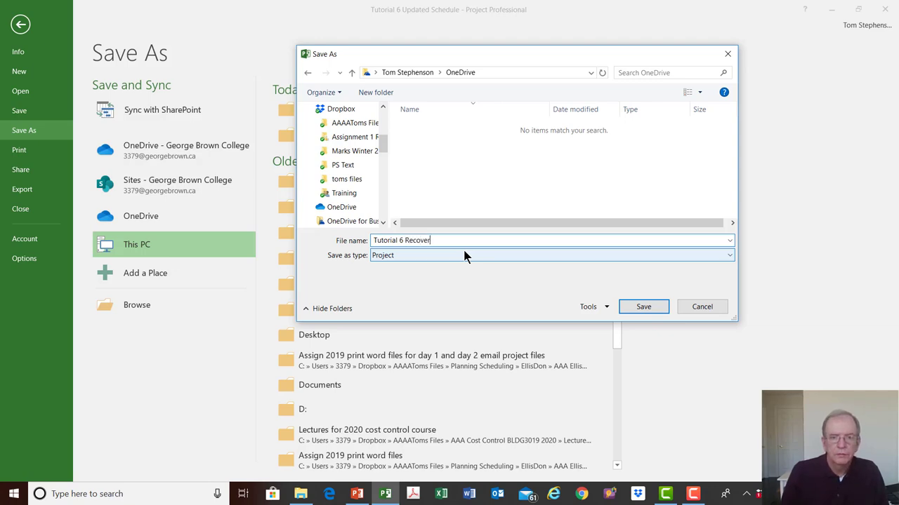
text(y Schedul)
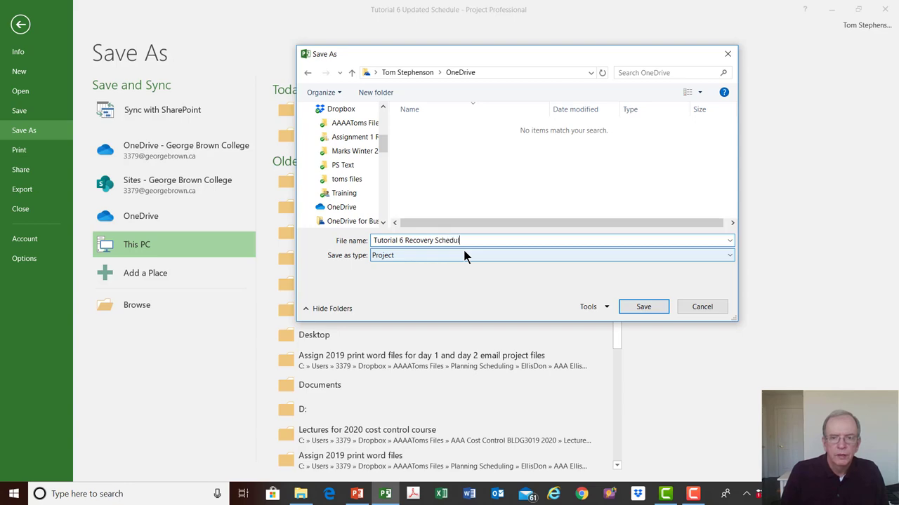
text(e)
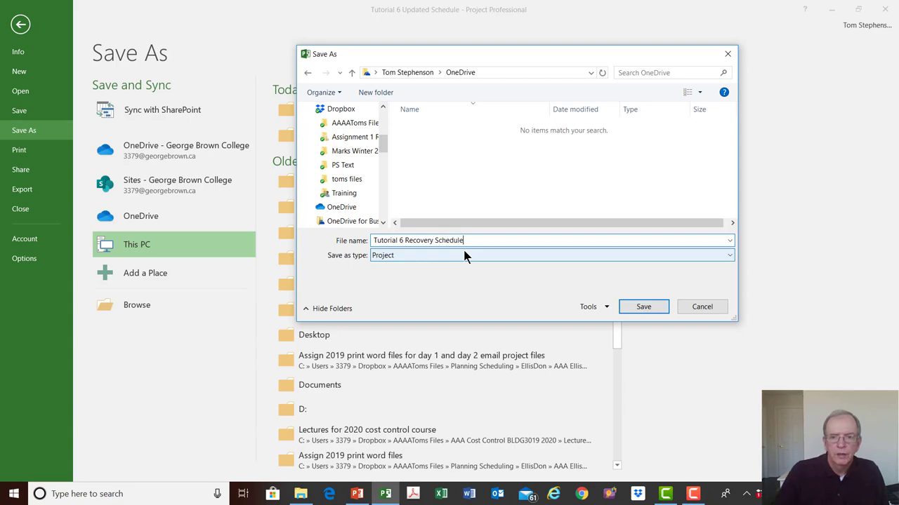
click(643, 307)
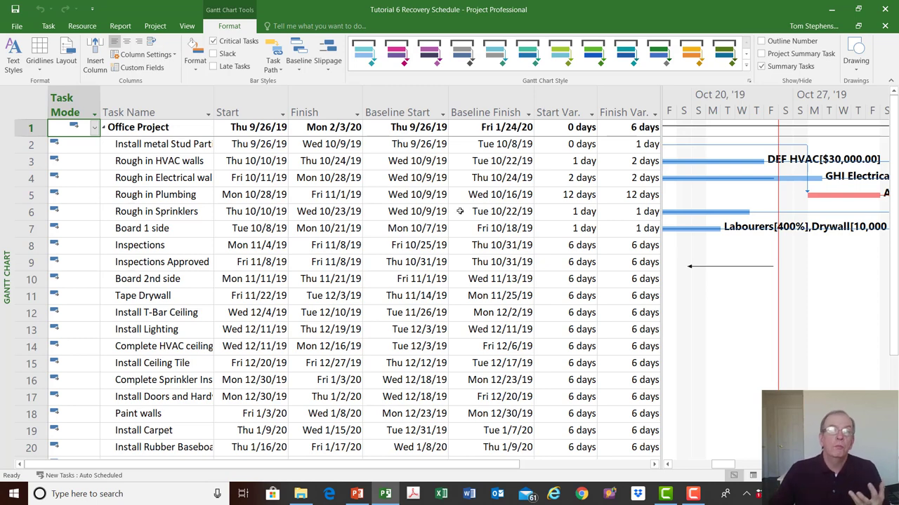
Delete the drawn arrow in the Inspections Approved row of the Gantt Chart
click(716, 281)
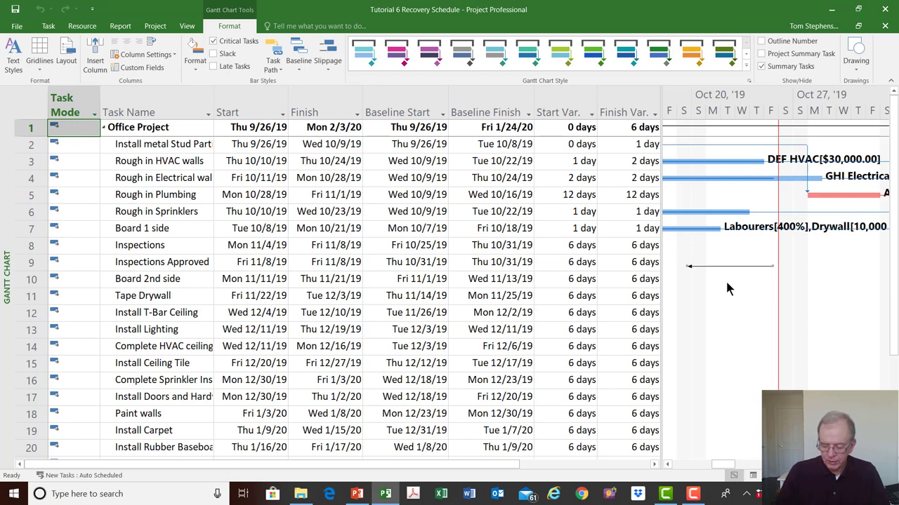
key(Escape)
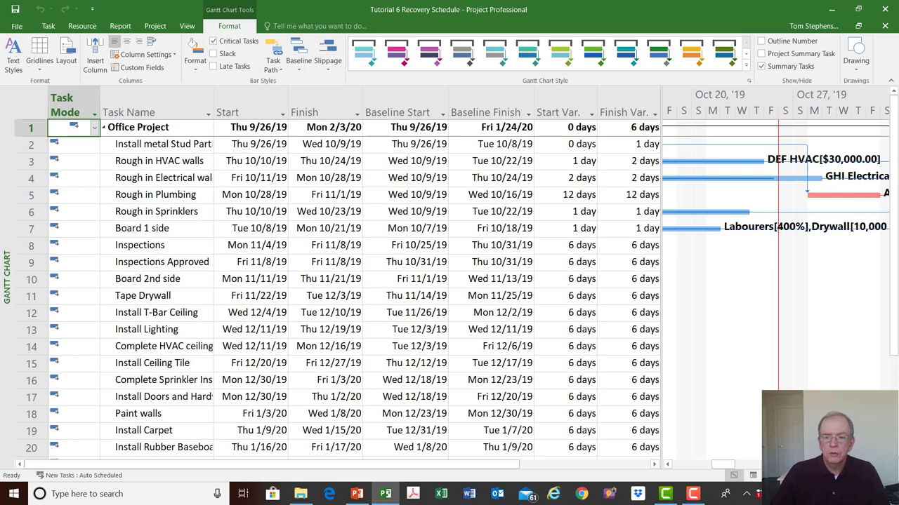
Draw a horizontal arrow pointing forward in time from the status date line between the Board 2nd side and Tape Drywall rows, and delete it
scroll(869, 263, right, 3)
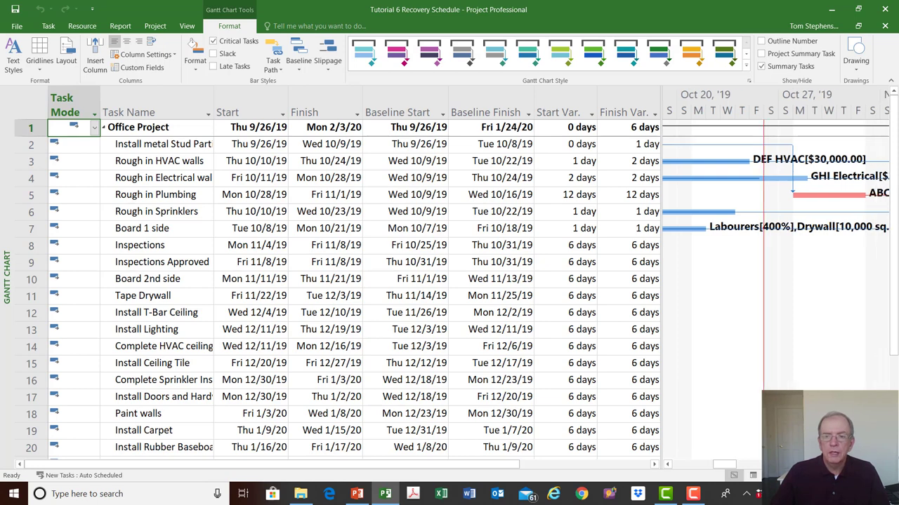
click(855, 67)
click(830, 83)
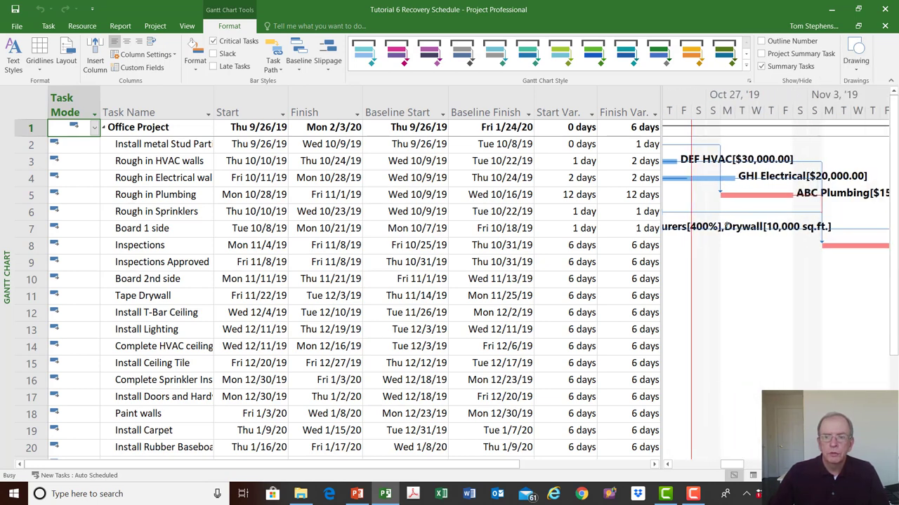
drag(698, 289, 797, 288)
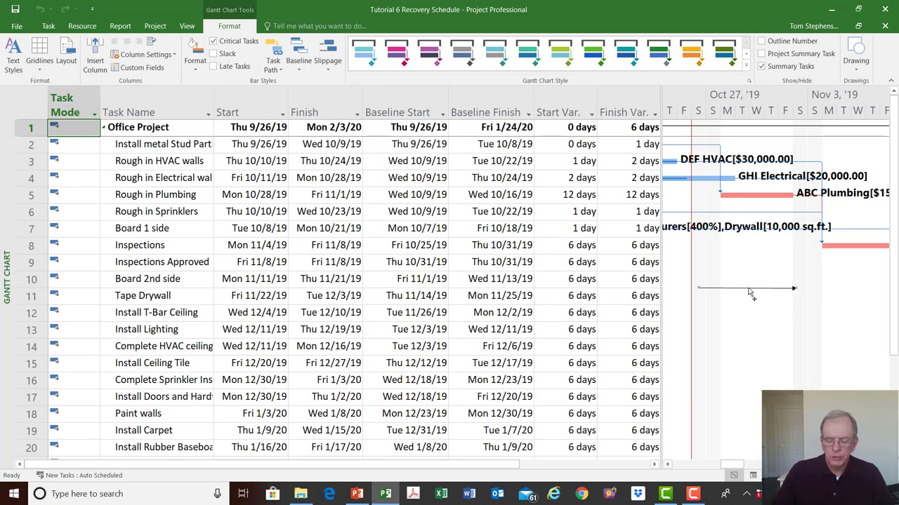
key(Delete)
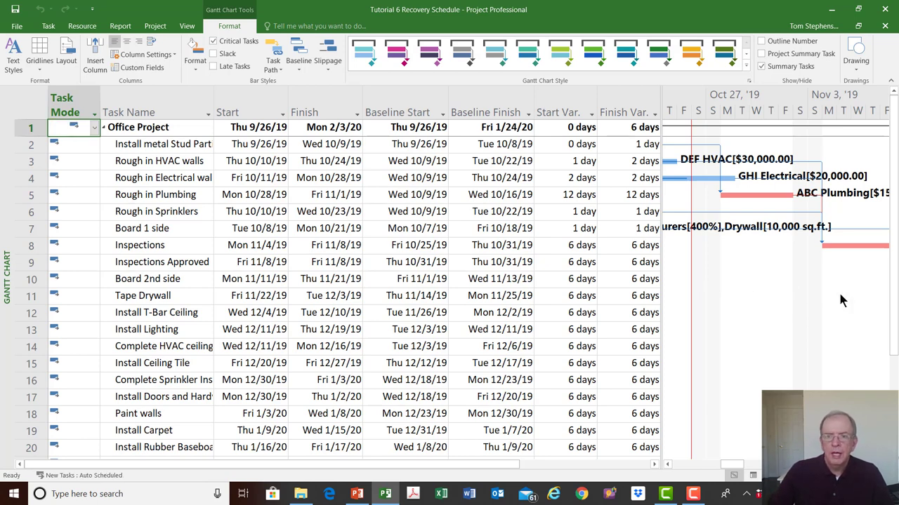
Examine the Gantt Chart bars and links from Install metal Stud Partitions through Rough in Plumbing and Inspections to Board 2nd side
scroll(776, 289, right, 1)
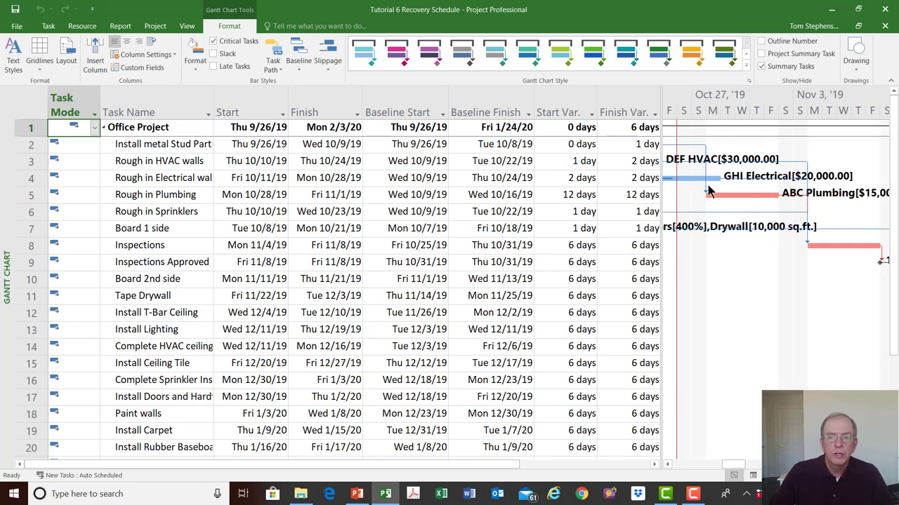
click(669, 464)
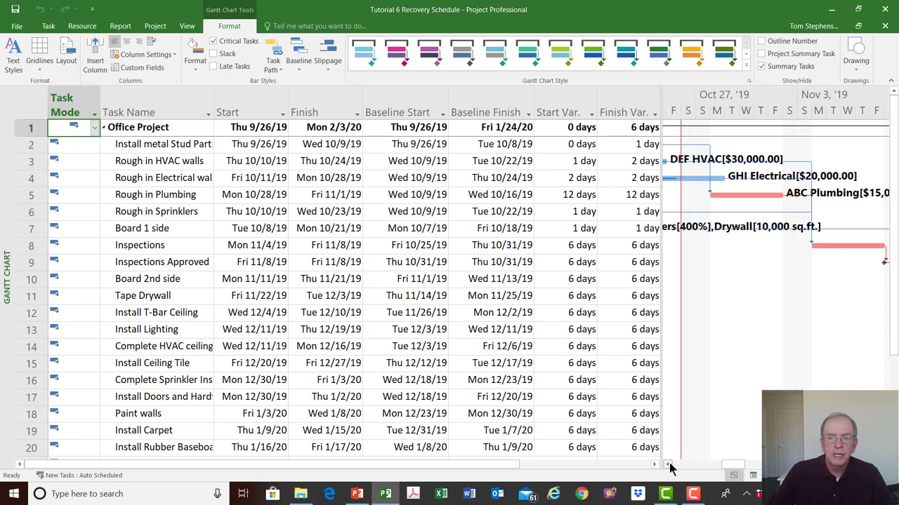
drag(669, 464, 669, 463)
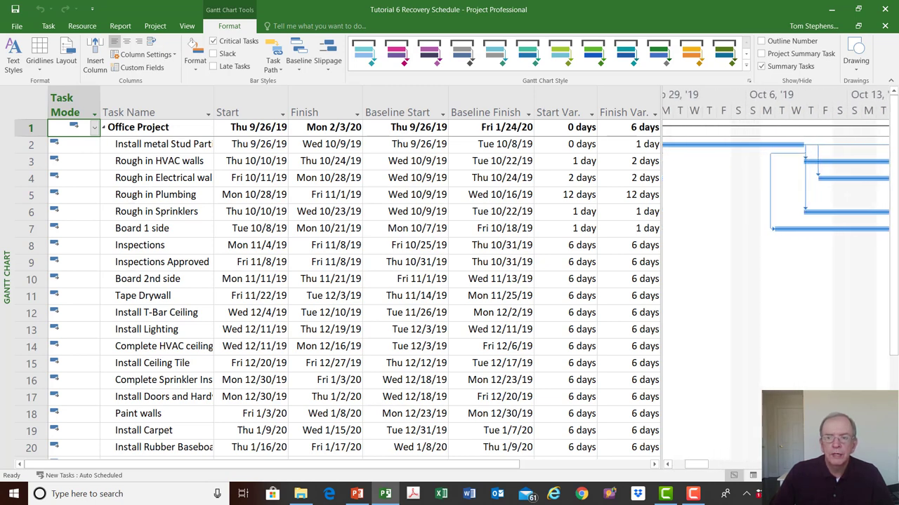
scroll(775, 280, right, 5)
scroll(800, 285, right, 3)
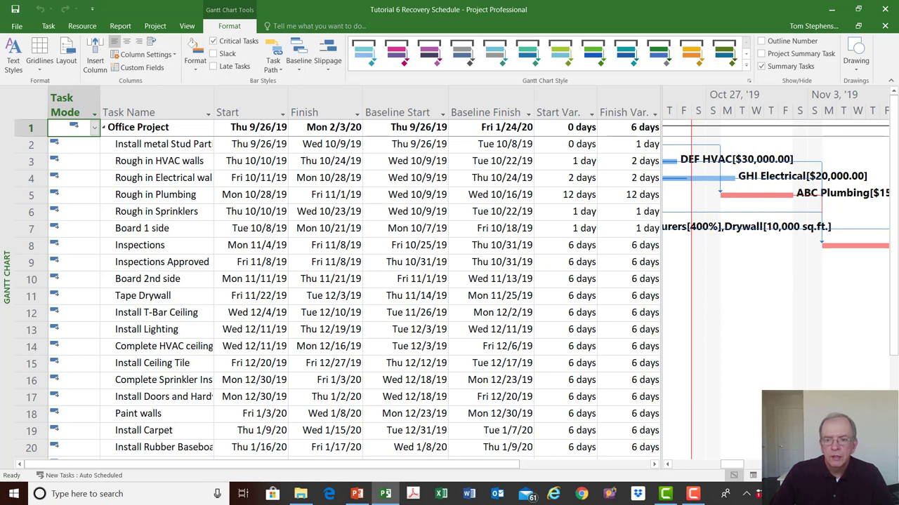
scroll(775, 281, right, 2)
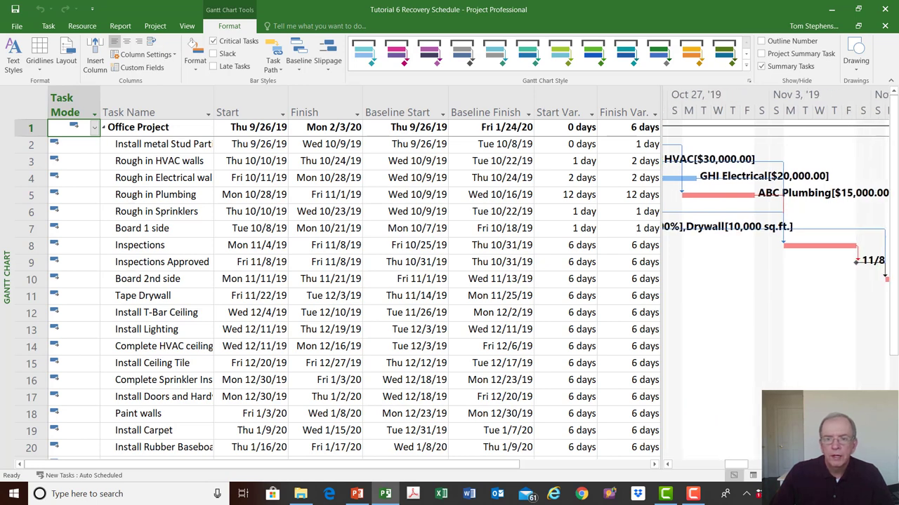
scroll(775, 280, right, 1)
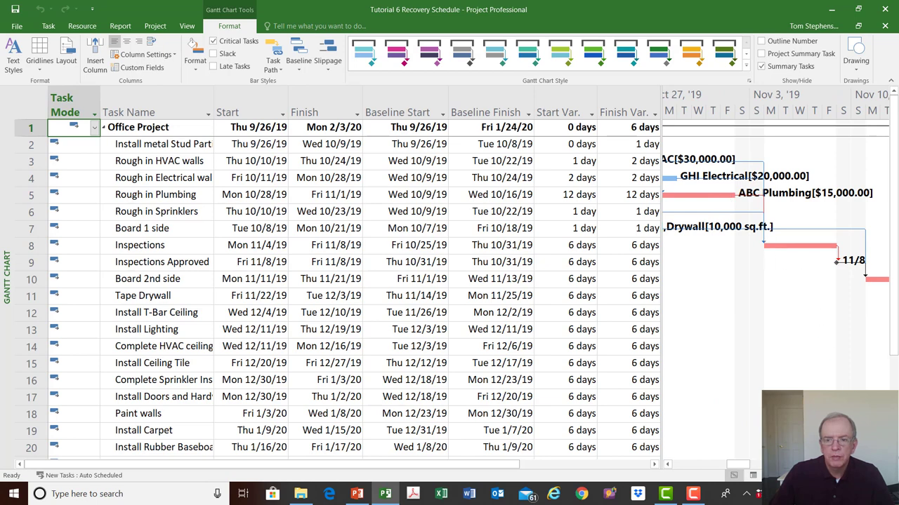
scroll(737, 431, right, 3)
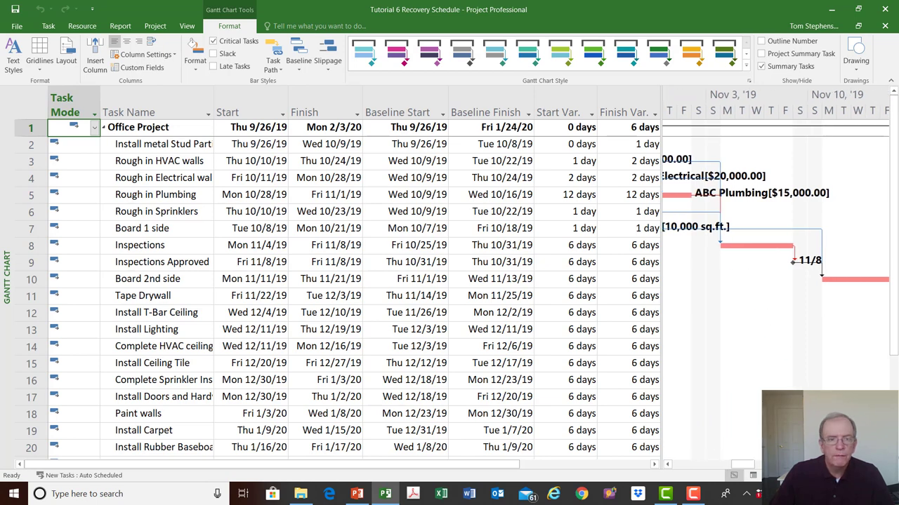
click(668, 463)
click(668, 464)
click(668, 463)
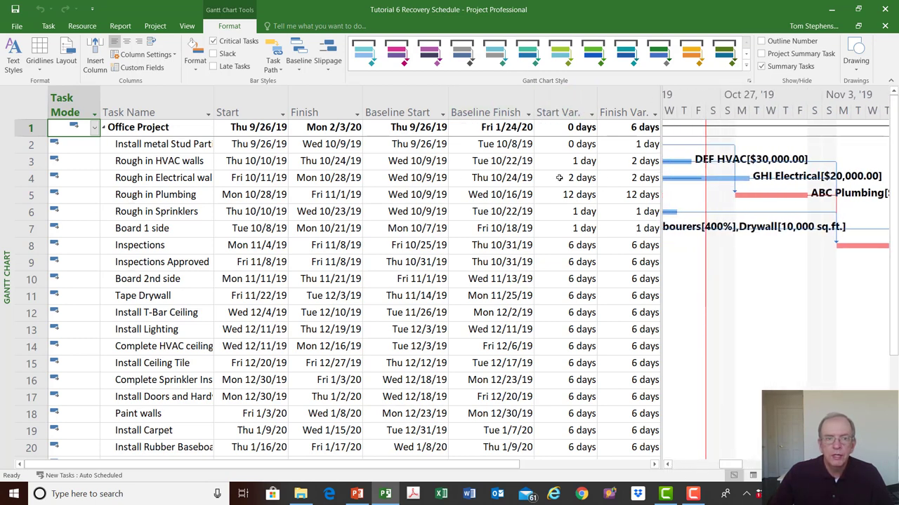
Insert a Duration column before the Start column in the task table, and select the Inspections Approved duration
click(227, 107)
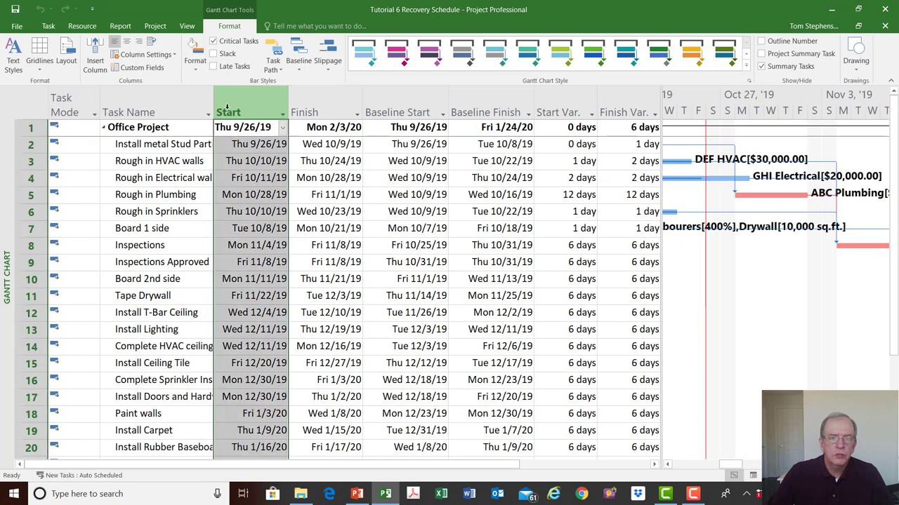
right_click(226, 106)
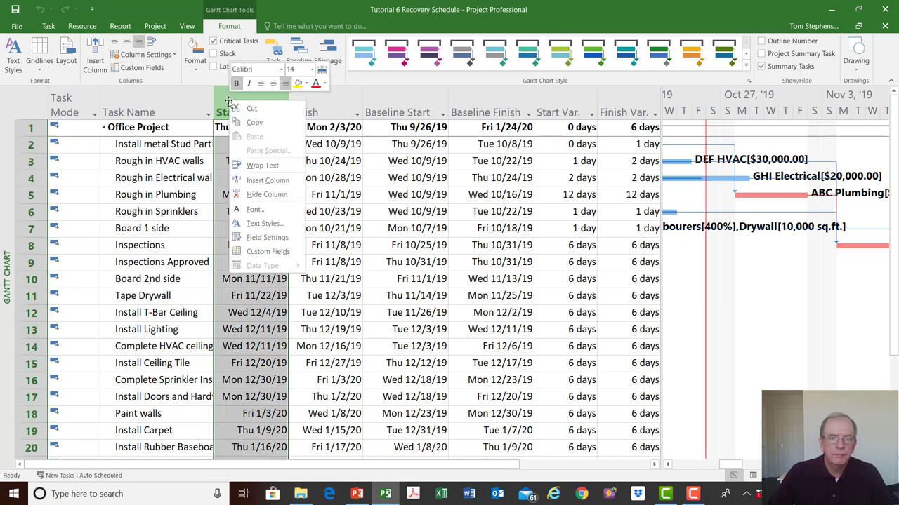
click(268, 180)
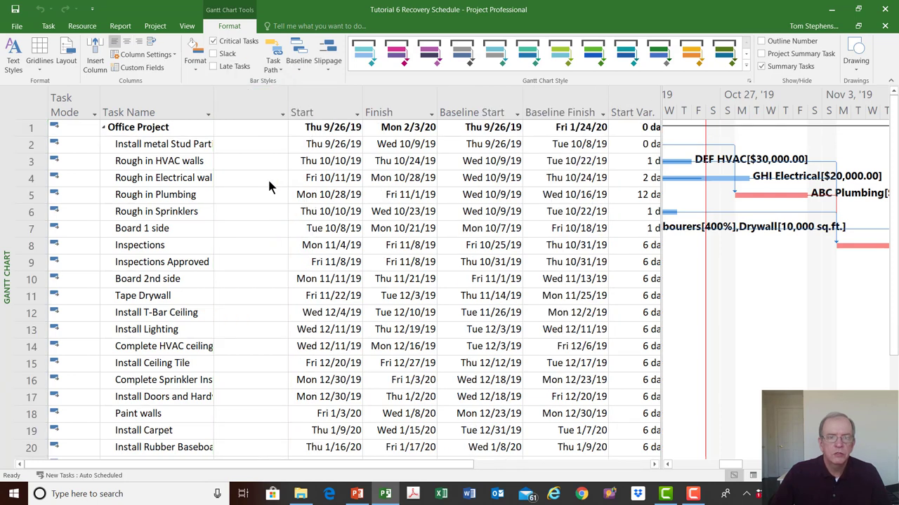
text(date1)
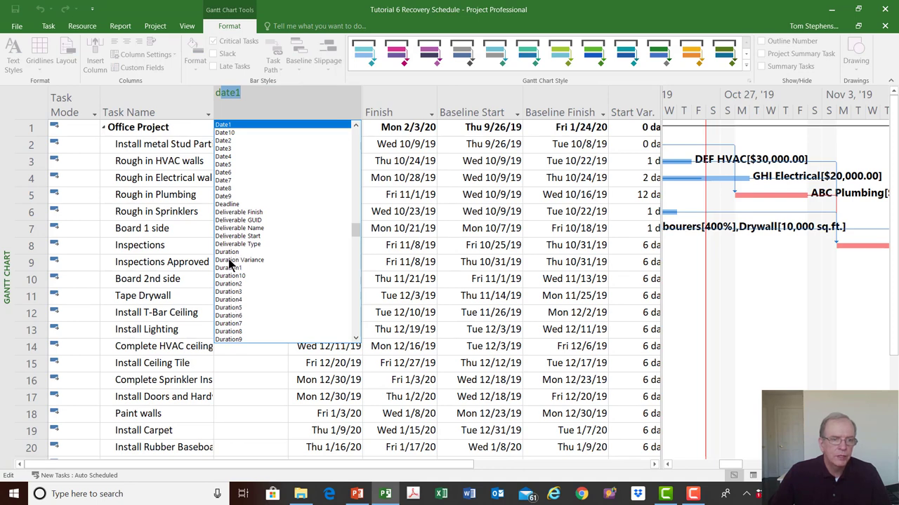
click(228, 253)
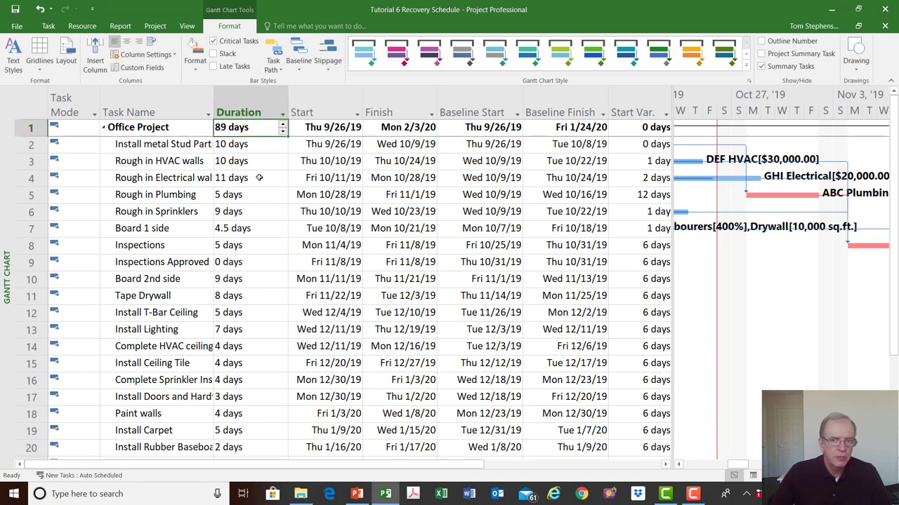
drag(263, 234, 242, 267)
click(249, 265)
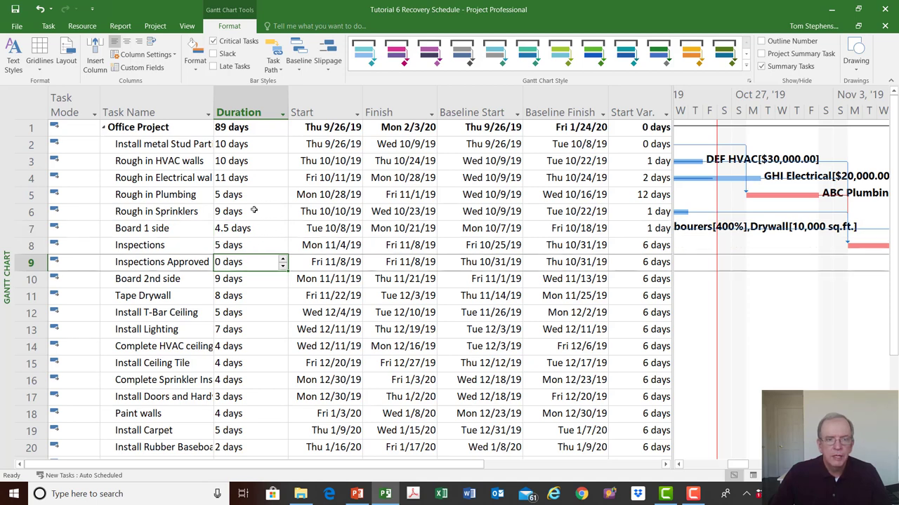
Reduce the duration of the Inspections task to 3 days
click(250, 198)
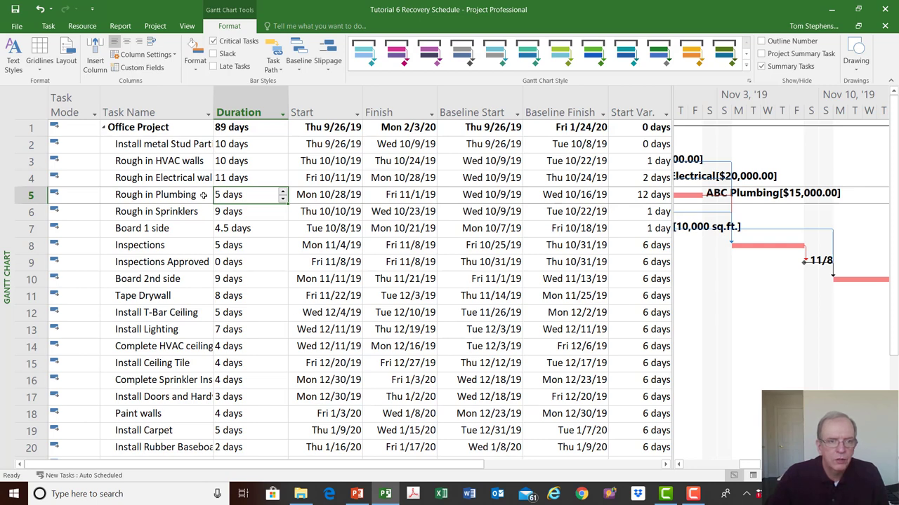
click(264, 246)
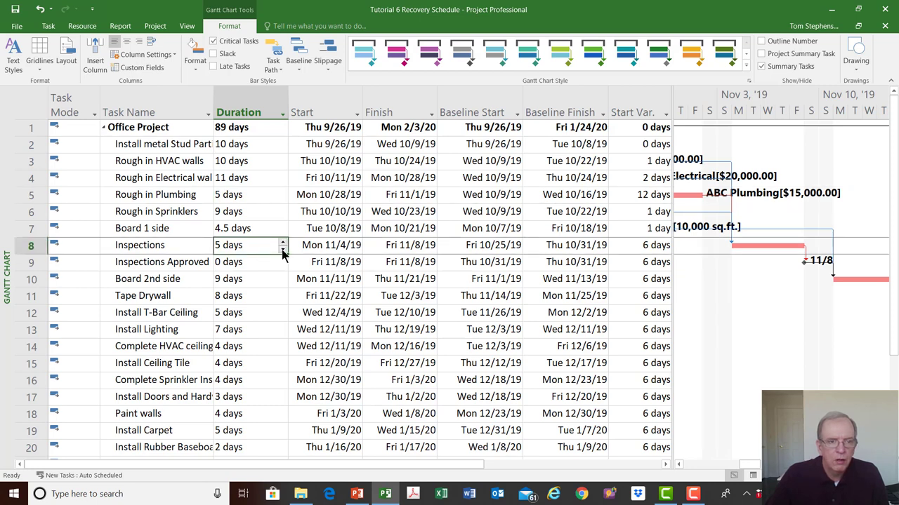
click(282, 250)
click(282, 250)
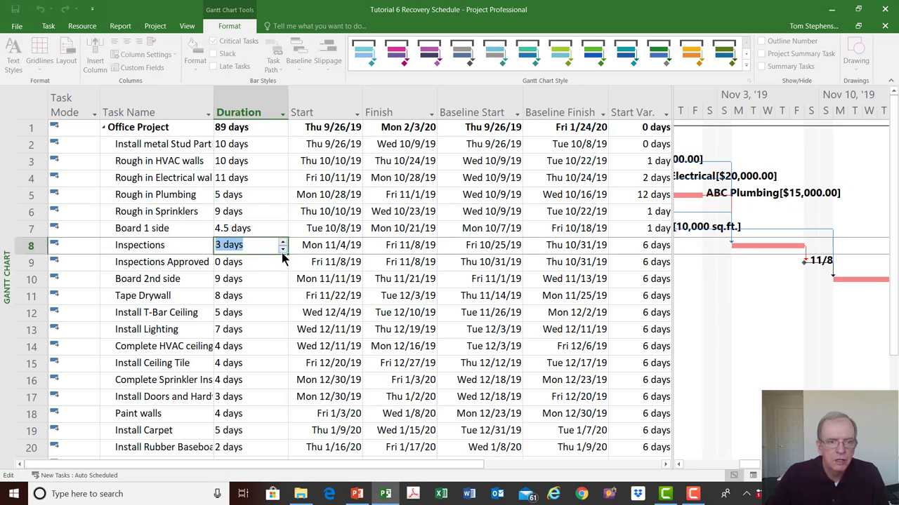
click(345, 263)
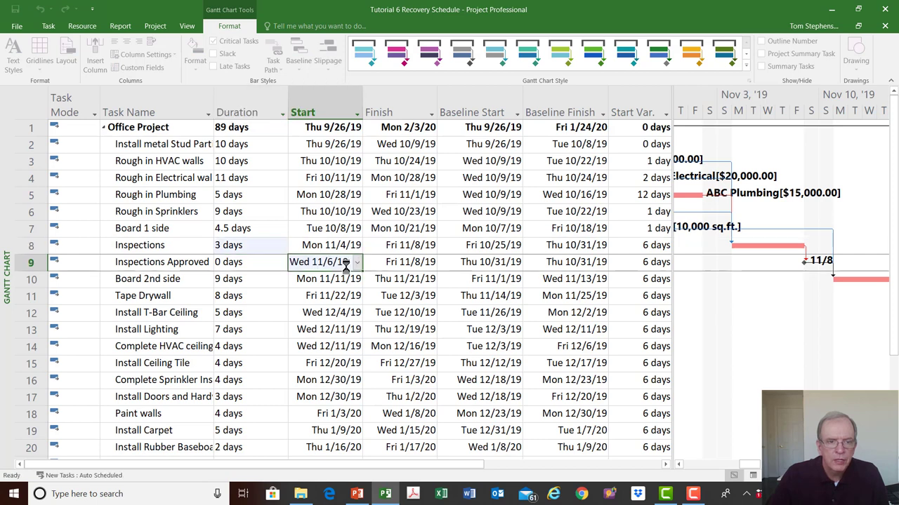
Add the note "Consulted with Electrical, Plumbing and HVAC subs to shorten inspection time" to the Inspections task
double_click(157, 246)
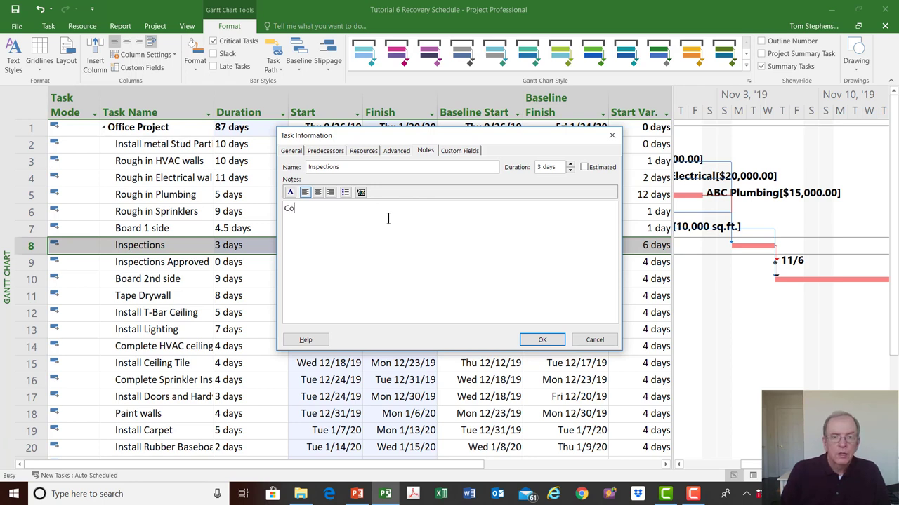
text(lted with Electrical, Plumb)
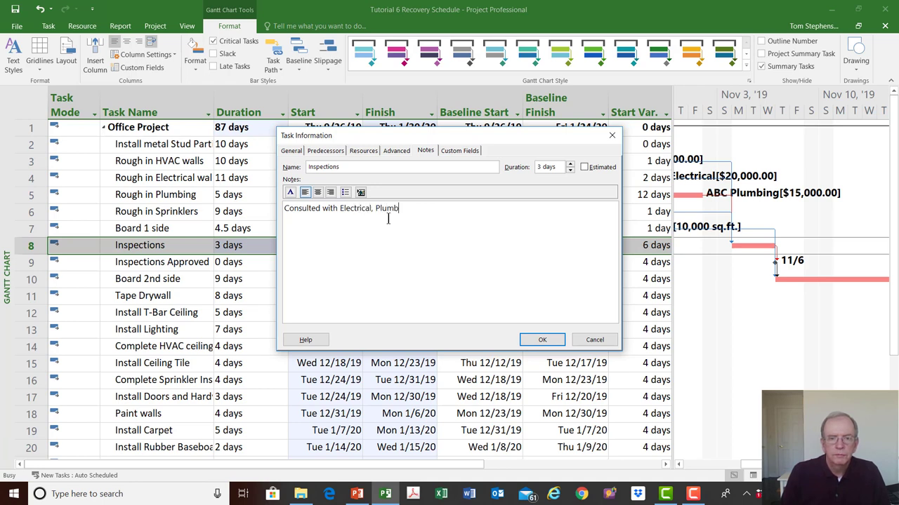
text(ing and HV)
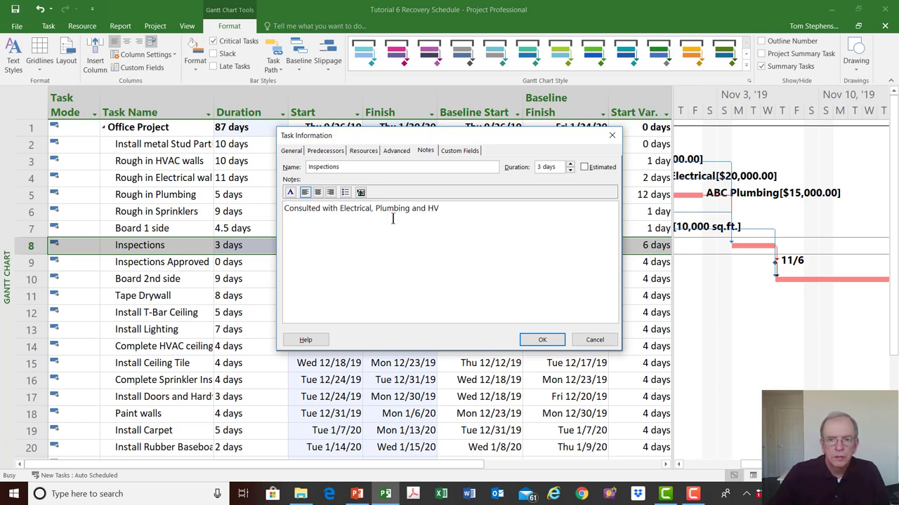
text(a)
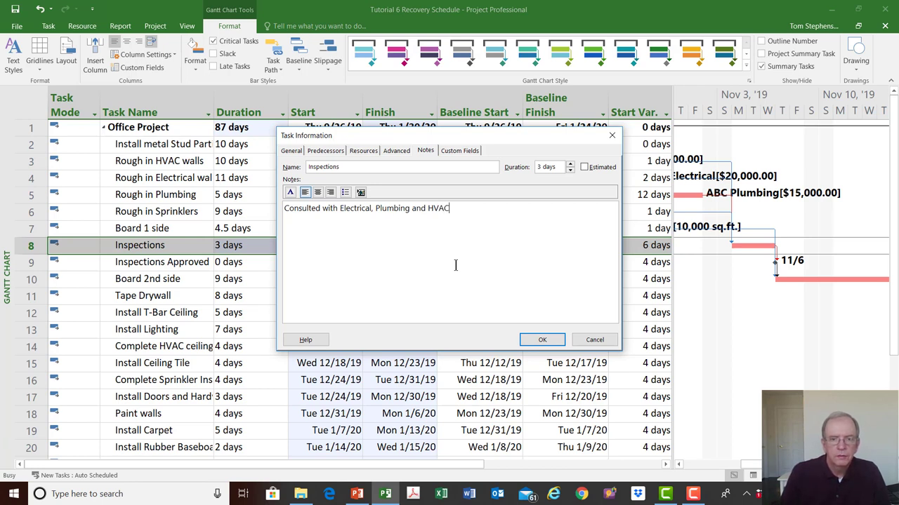
text(C subs t)
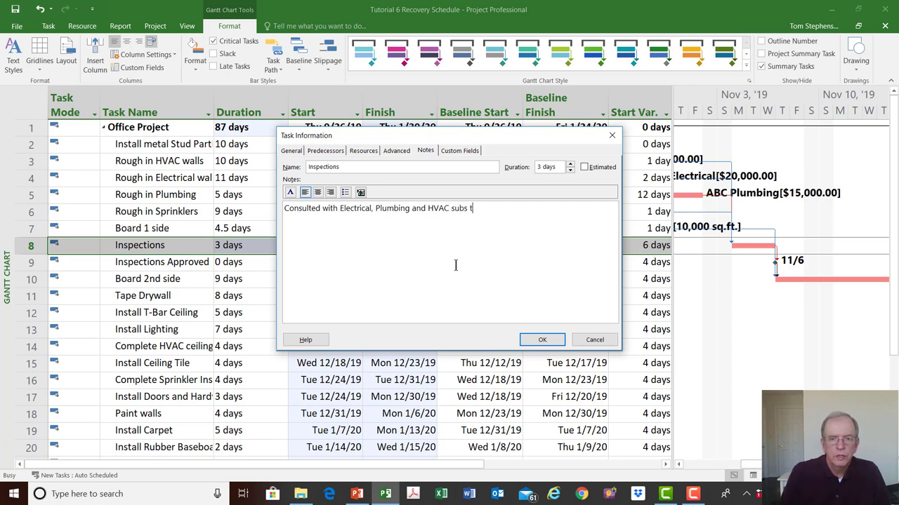
text(horten inspection time)
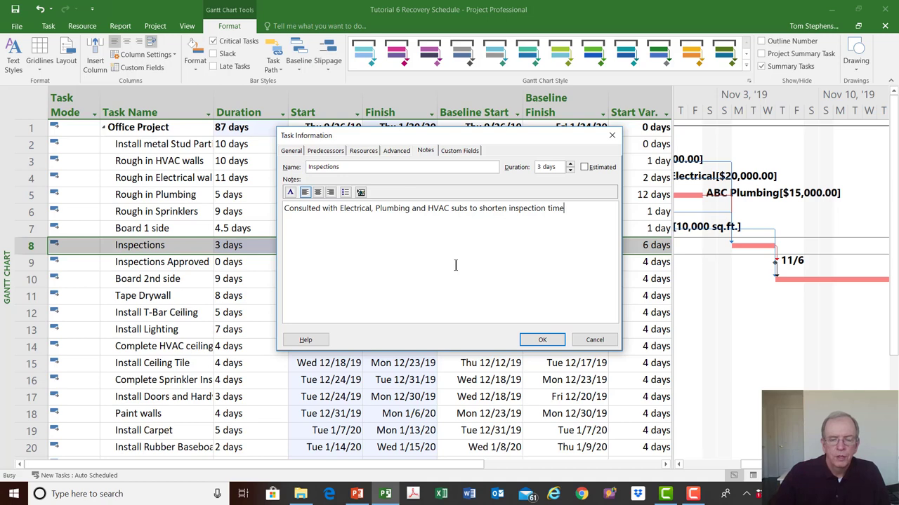
click(542, 340)
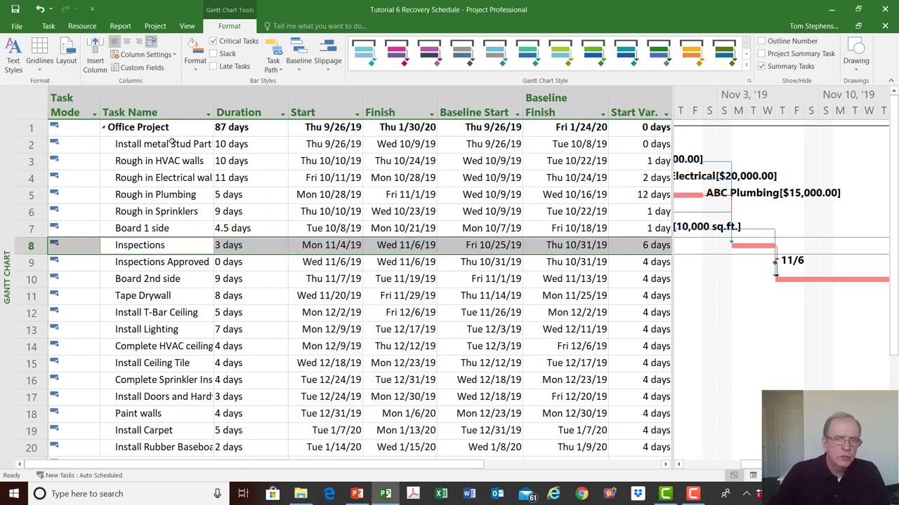
right_click(39, 112)
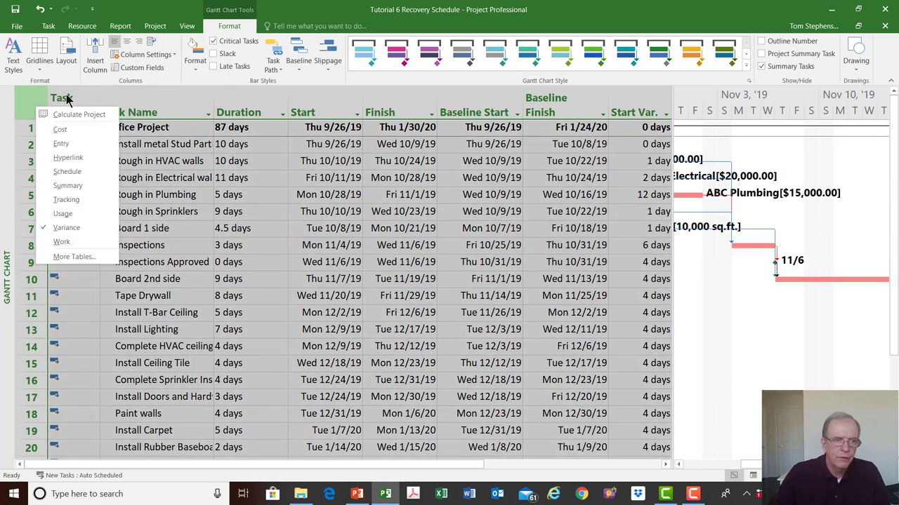
key(Escape)
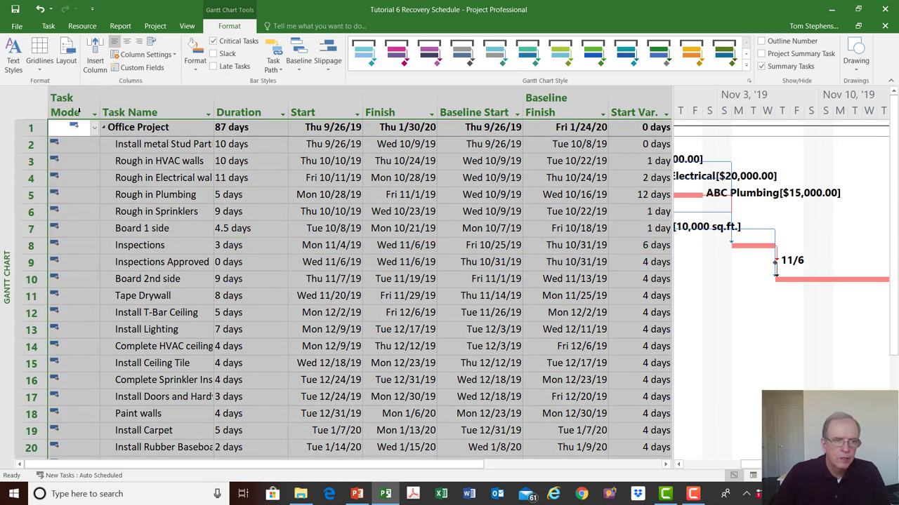
right_click(78, 104)
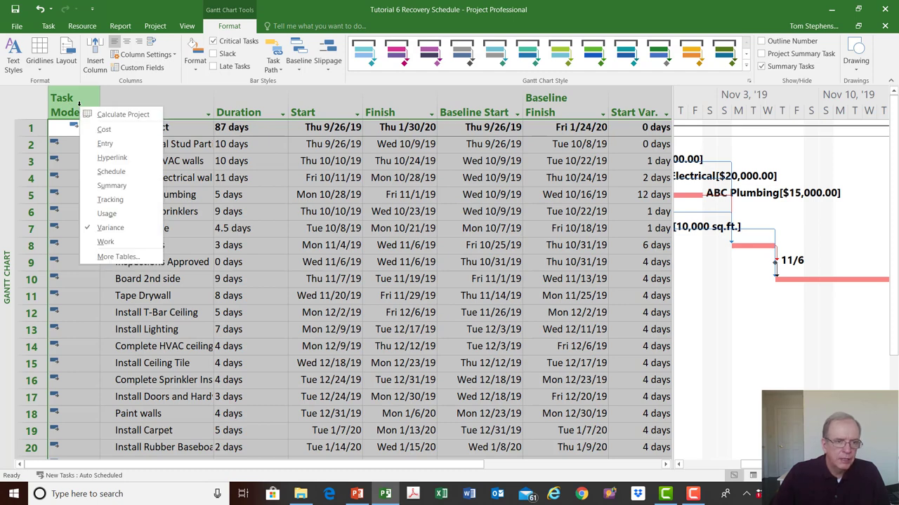
key(Escape)
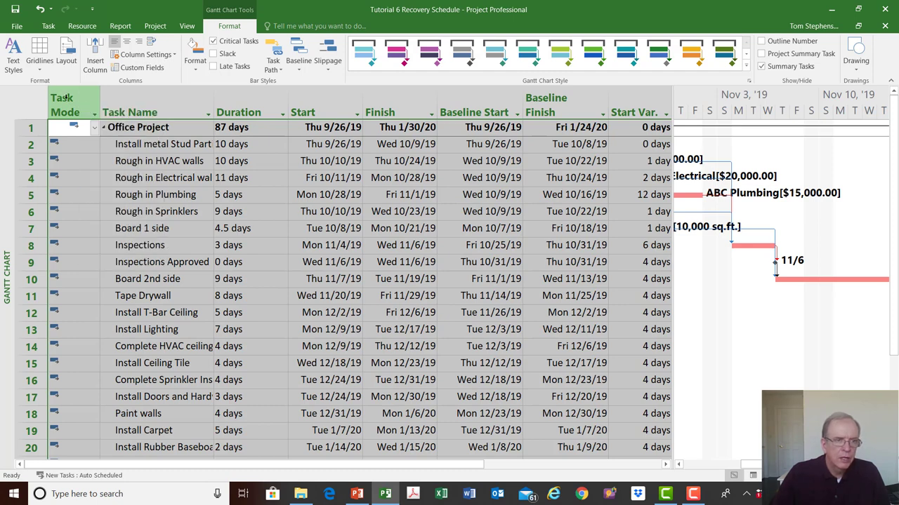
click(62, 101)
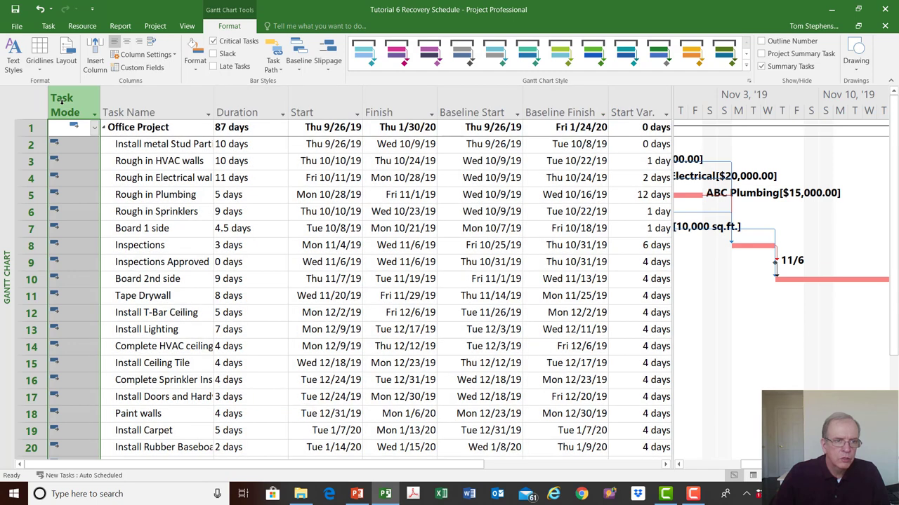
right_click(62, 100)
Insert the Indicators column before the Task Name column in the task table
click(140, 100)
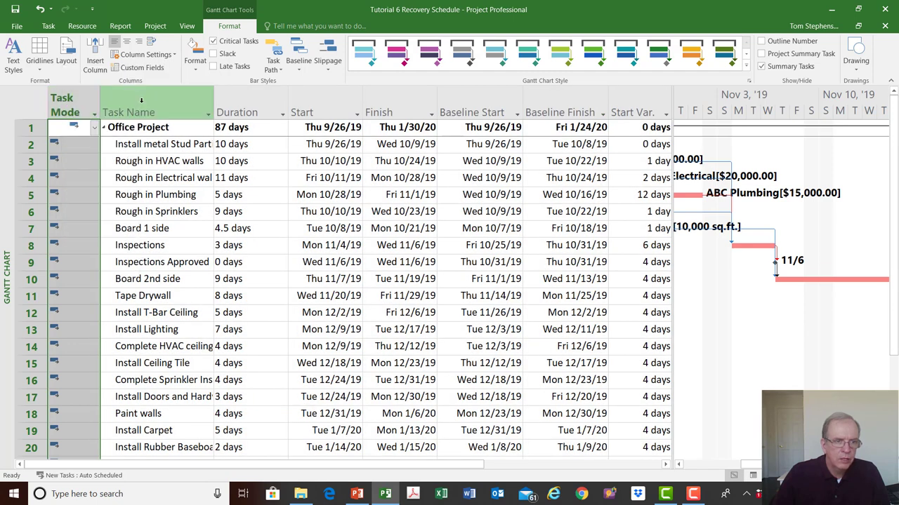
right_click(140, 101)
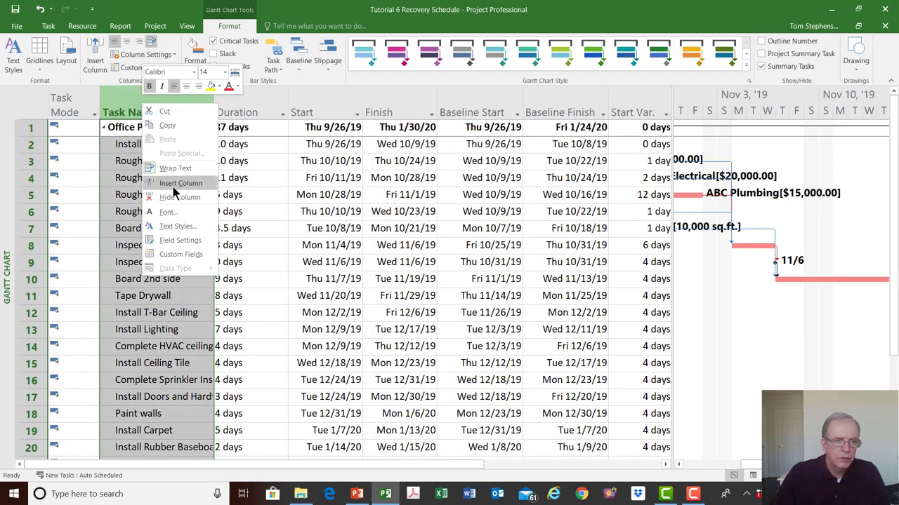
click(173, 183)
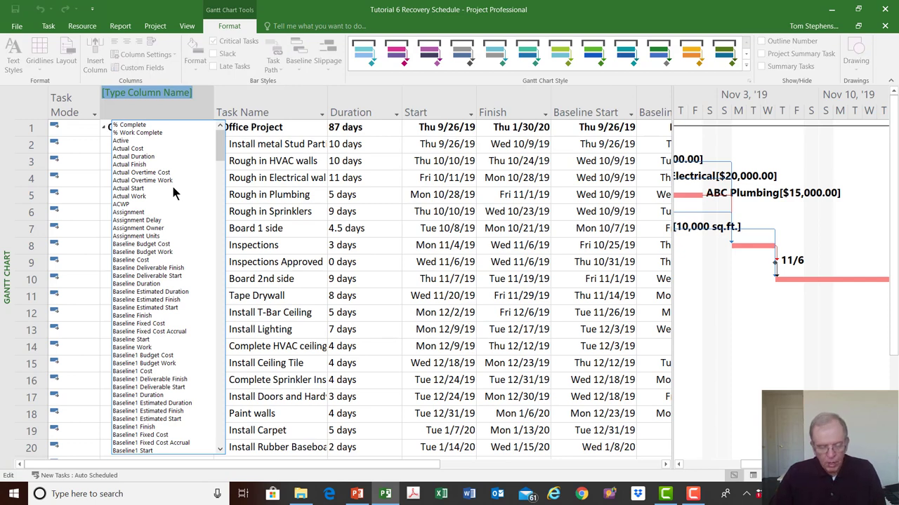
text(ID)
click(133, 148)
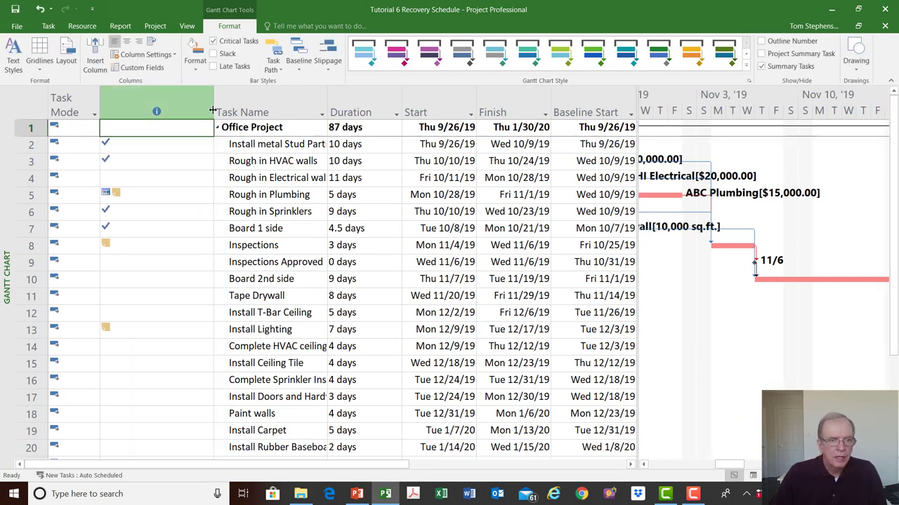
Narrow the Indicators column to fit its icons and widen the table area to show the columns through Finish Variance
drag(213, 110, 143, 110)
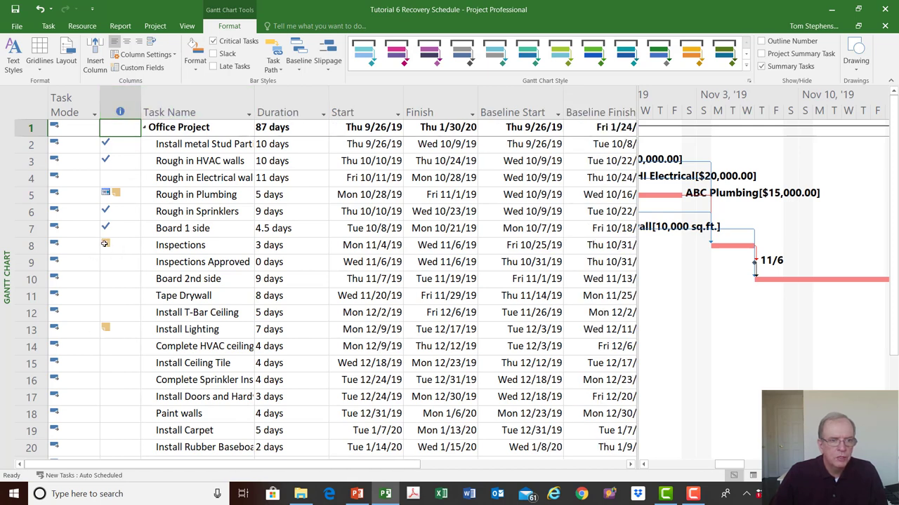
mouse_move(104, 243)
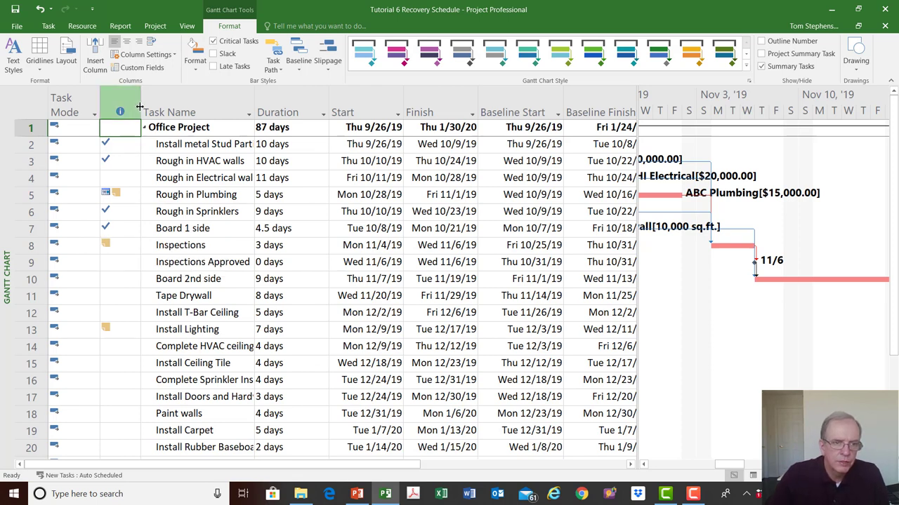
drag(140, 118, 134, 138)
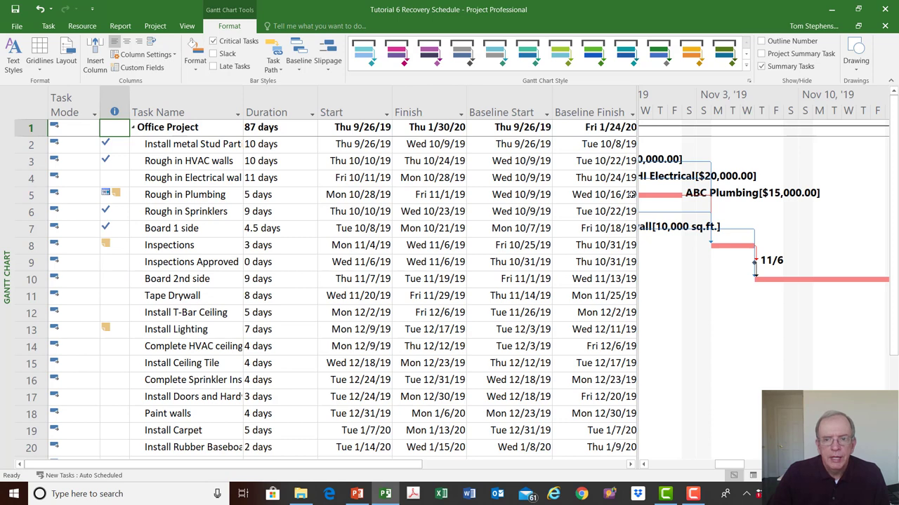
drag(634, 198, 726, 198)
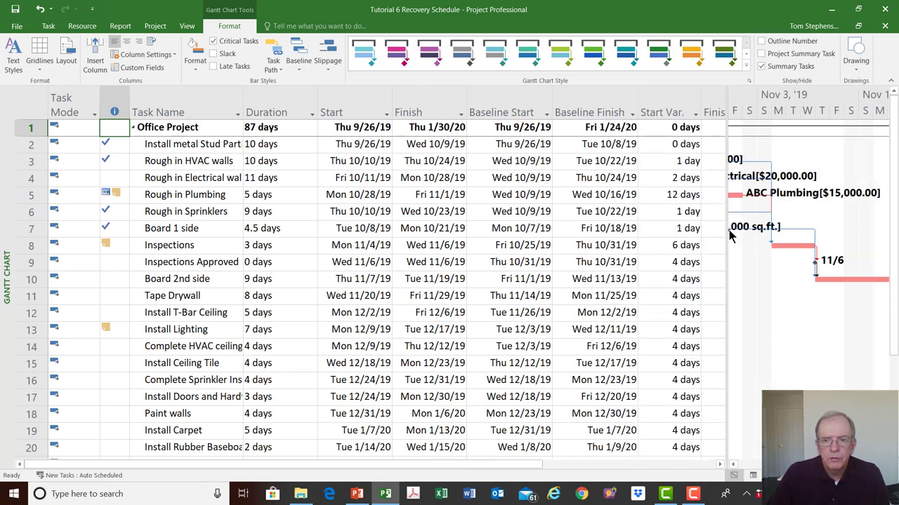
drag(726, 229, 759, 229)
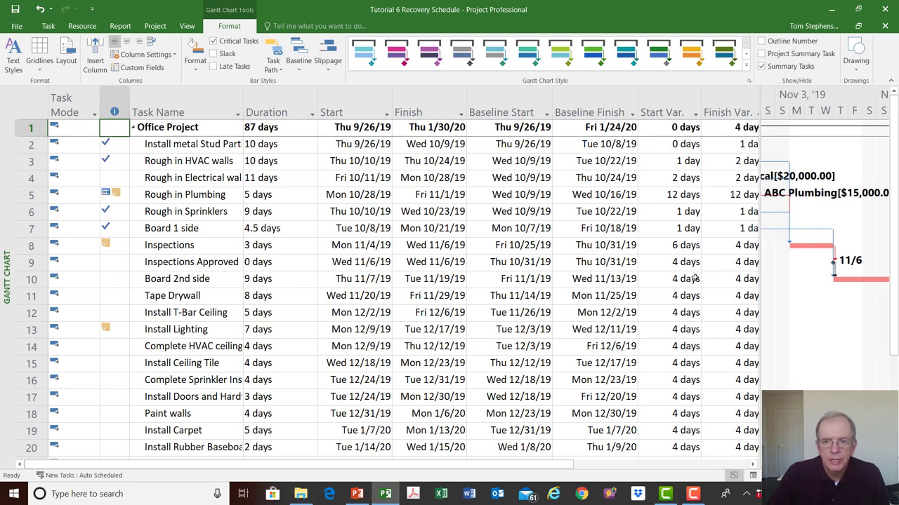
Examine the Board 2nd side and Tape Drywall tasks with their Gantt bars, and the remaining tasks through Close out, for possible time savings
scroll(824, 239, right, 5)
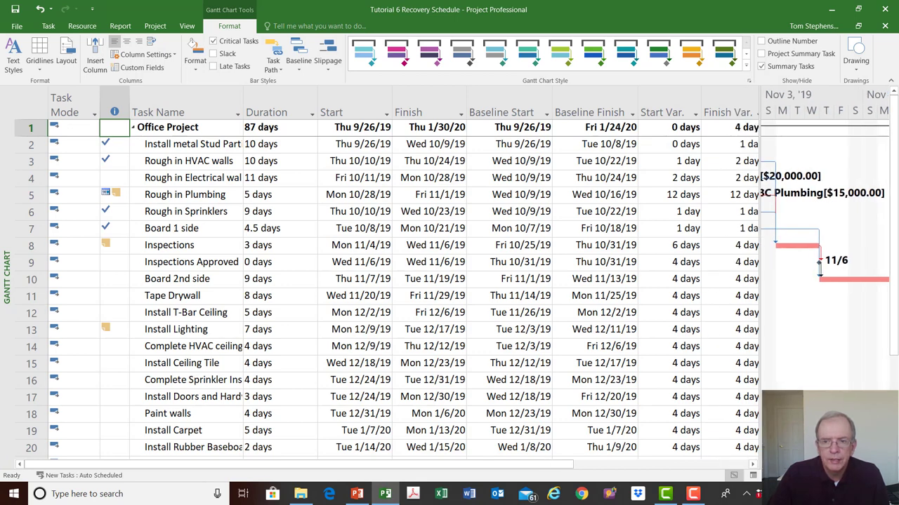
scroll(824, 239, right, 1)
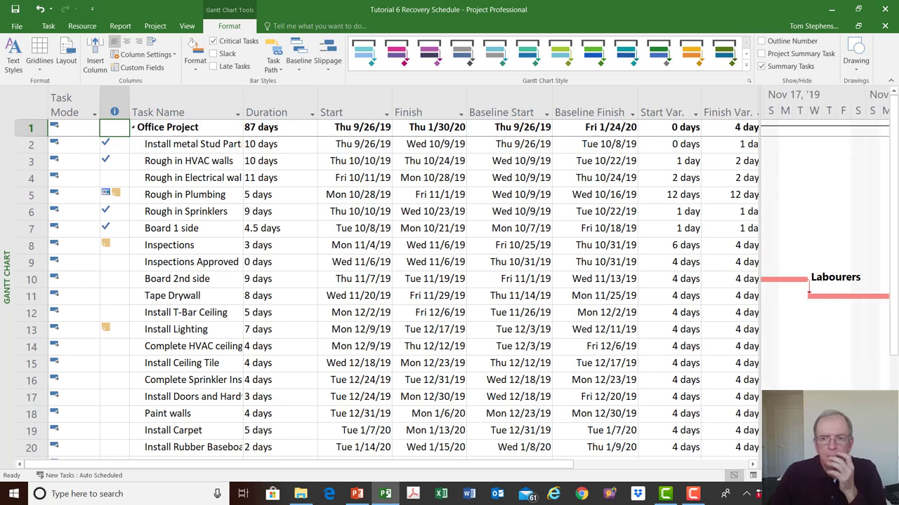
click(172, 280)
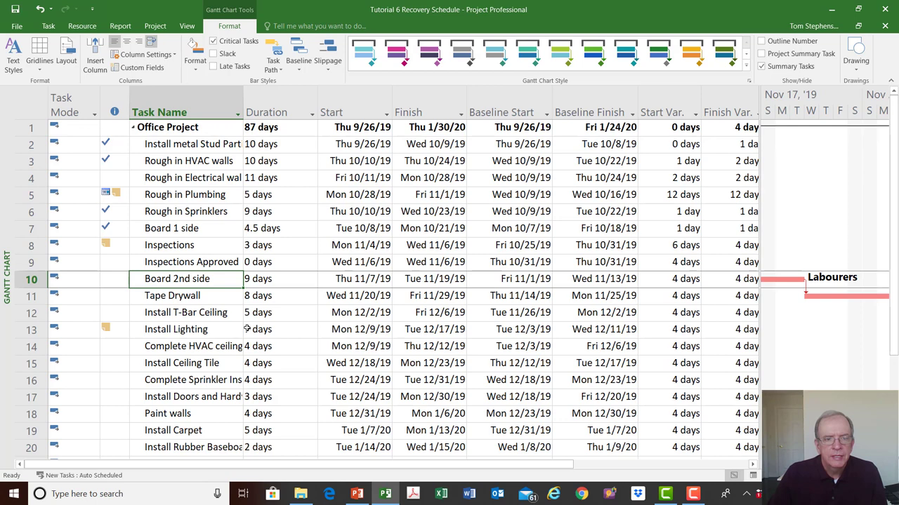
click(204, 298)
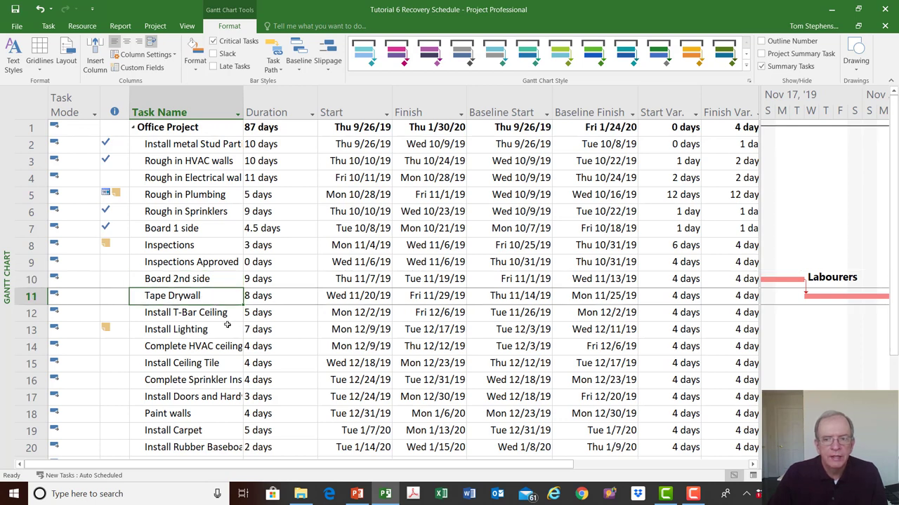
click(207, 279)
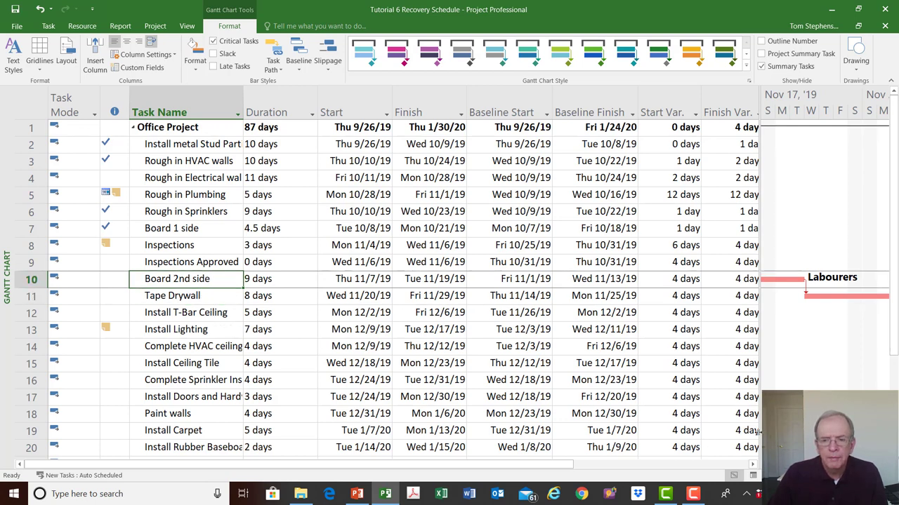
key(ctrl+shift+F5)
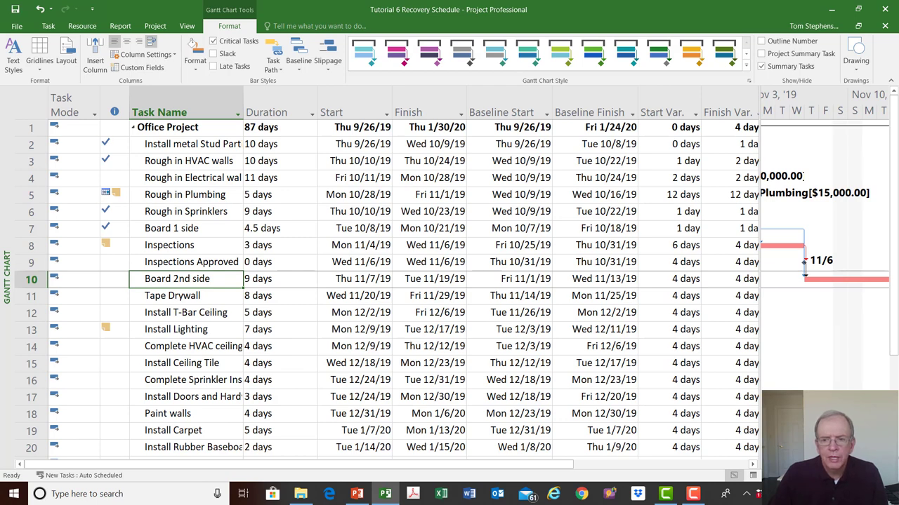
key(ctrl+shift+F5)
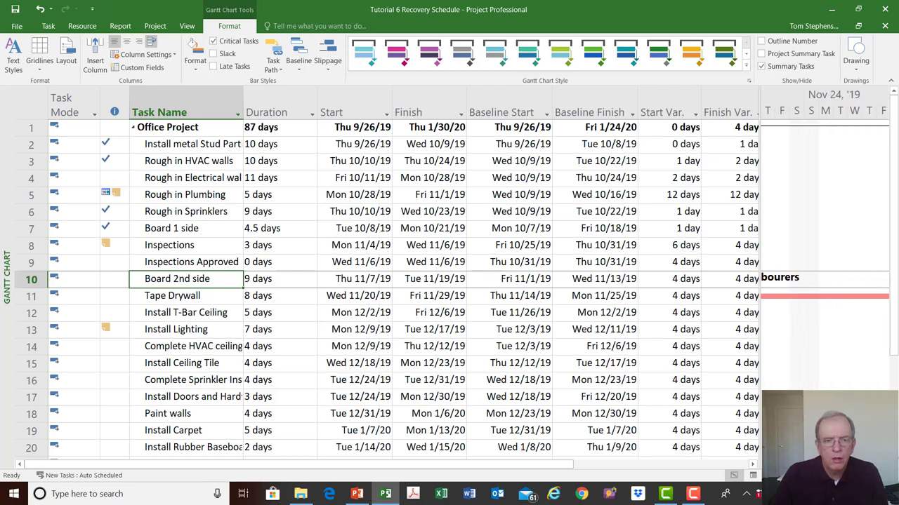
click(170, 295)
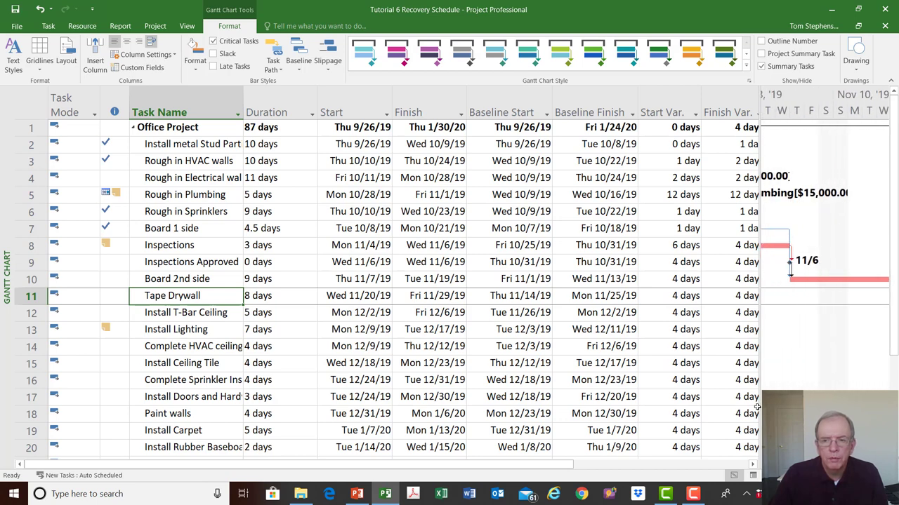
scroll(757, 402, down, 2)
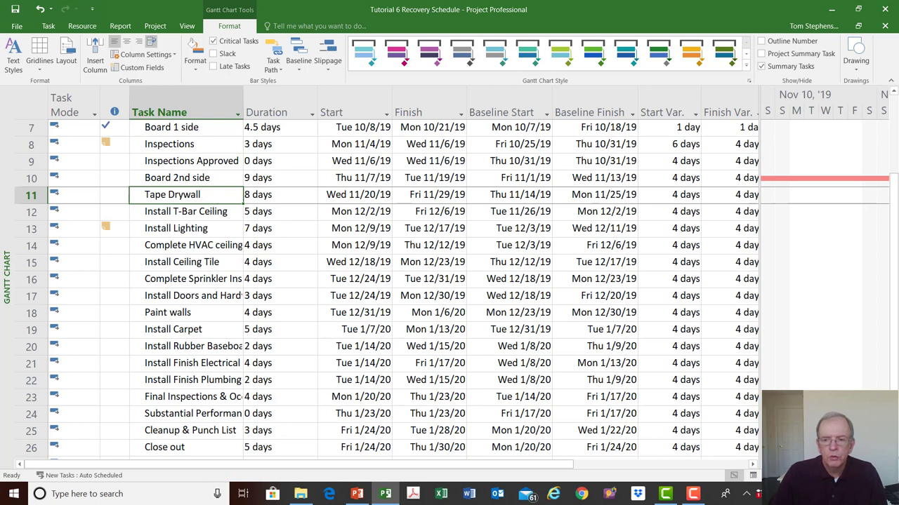
key(ctrl+shift+F5)
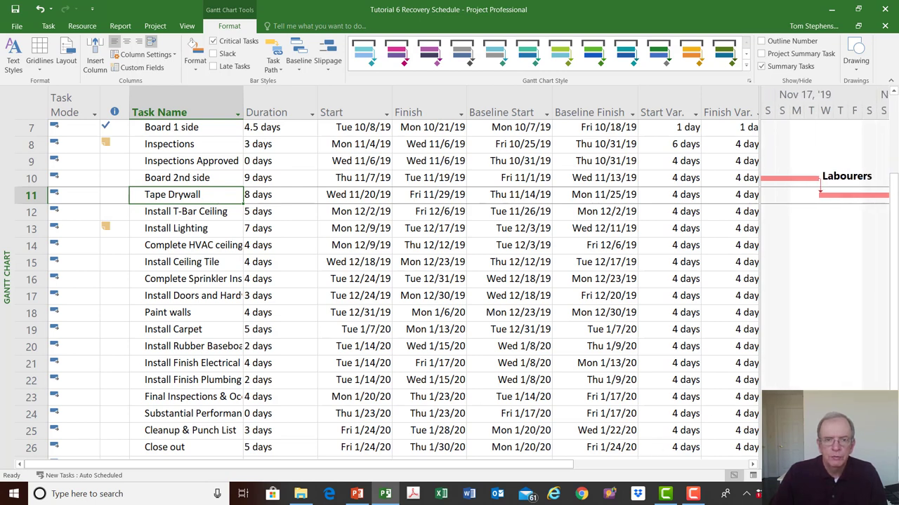
Review the predecessor, link type and lag of the Tape Drywall task in its task information
right_click(891, 376)
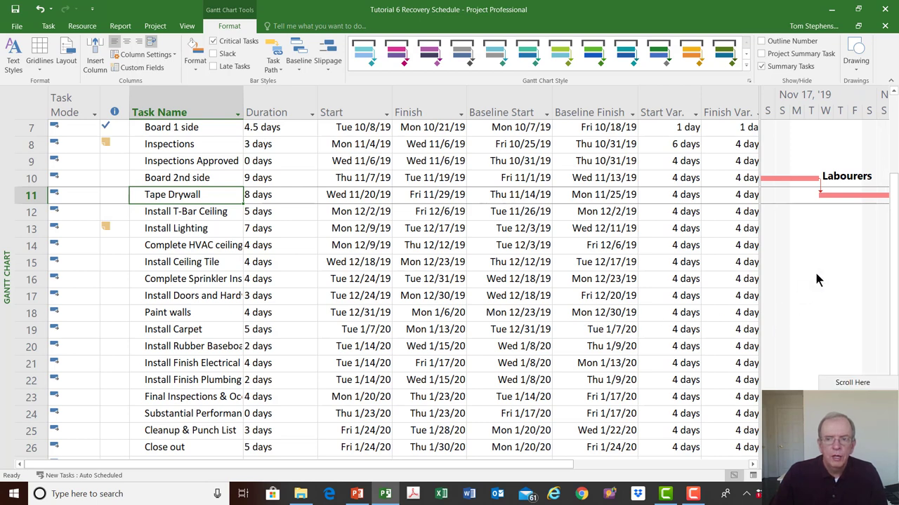
click(829, 299)
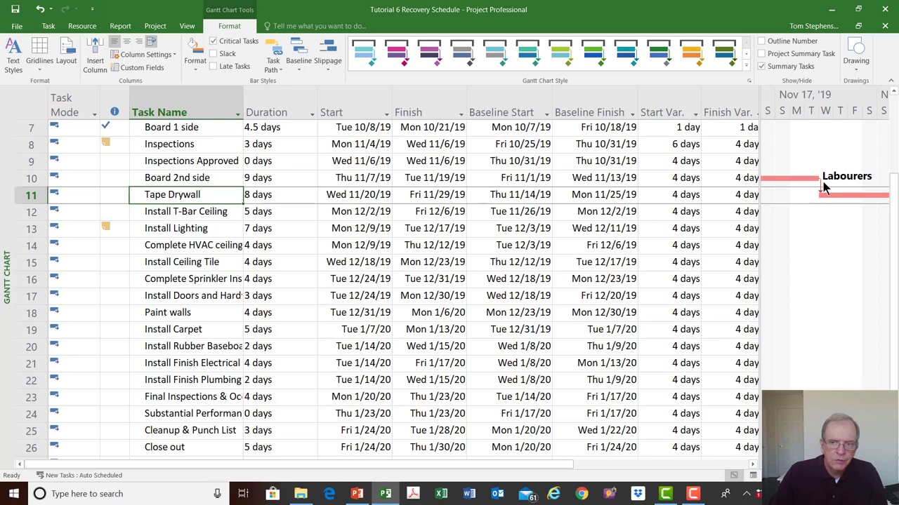
mouse_move(823, 188)
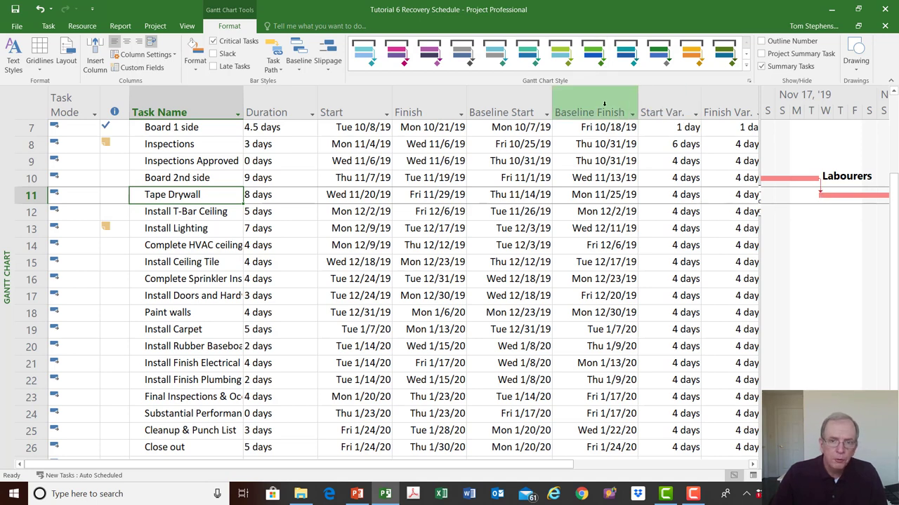
double_click(195, 199)
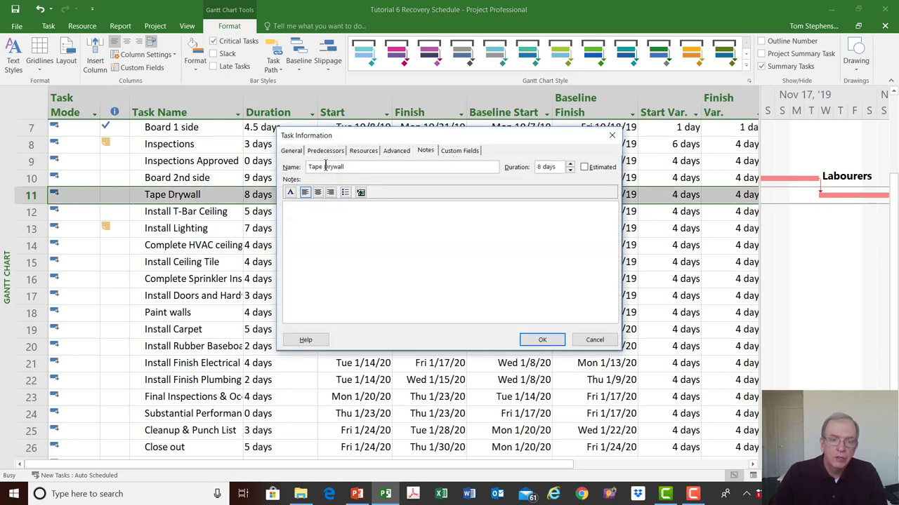
click(326, 151)
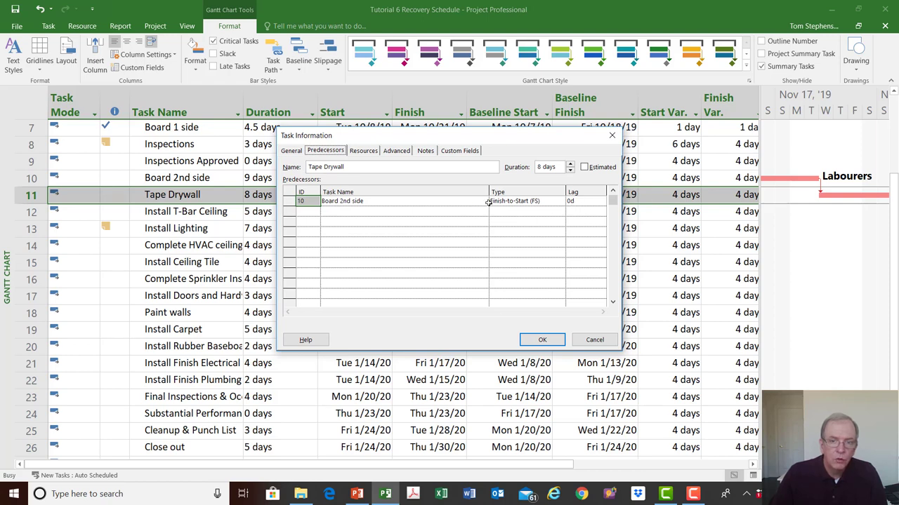
click(610, 135)
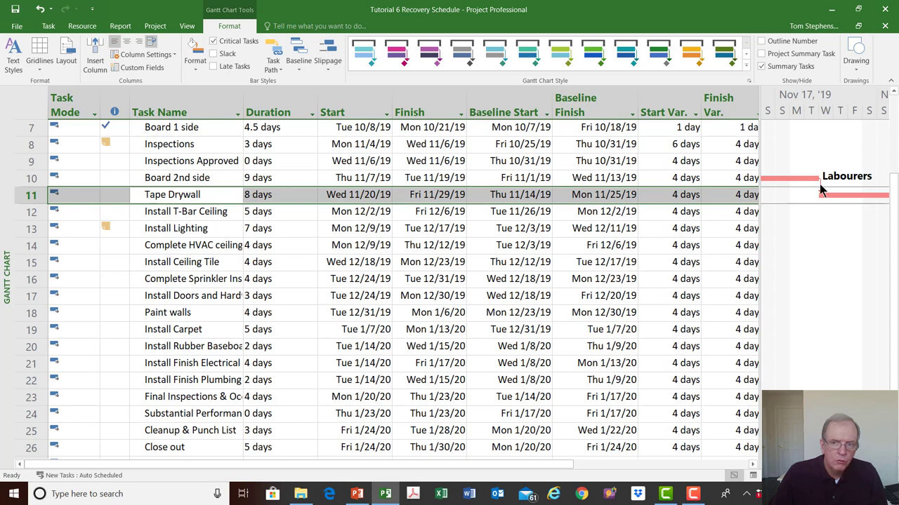
Change the Board 2nd side to Tape Drywall dependency to Start-to-Start (SS) with enough lag to start Tape Drywall on Thu 11/14/19
mouse_move(822, 191)
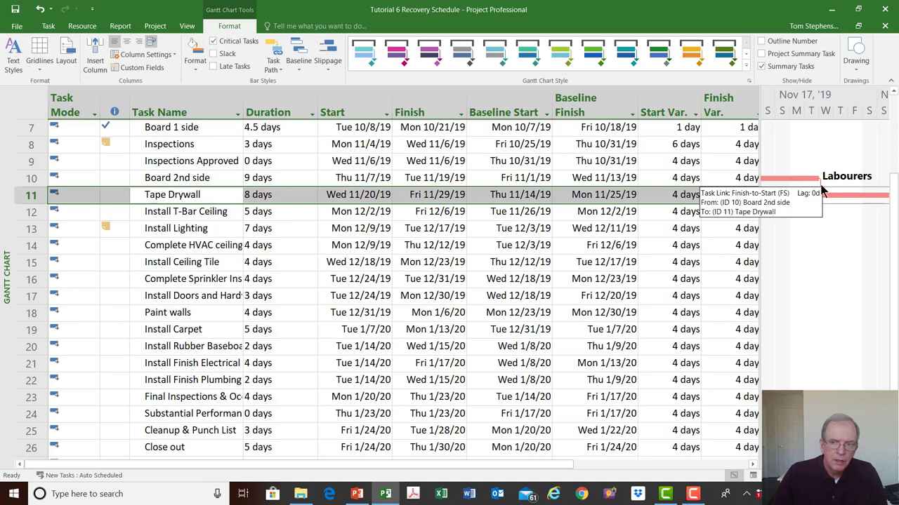
double_click(822, 190)
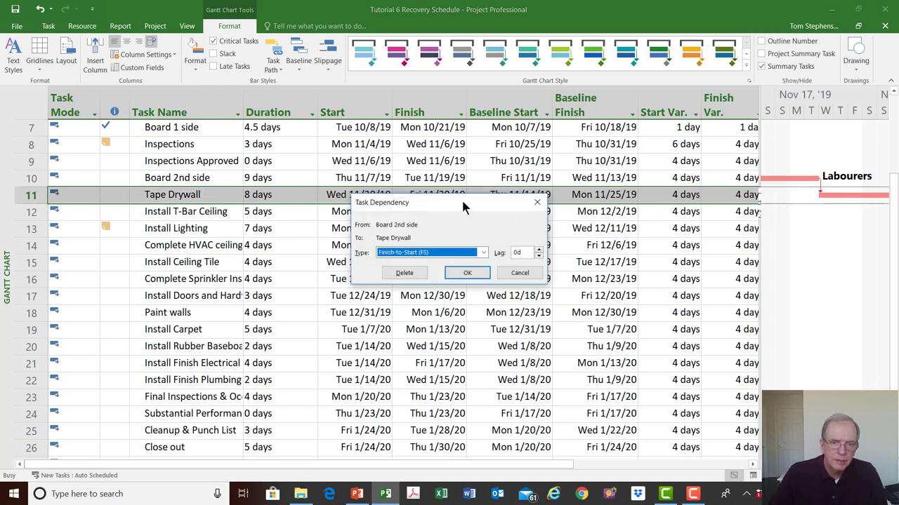
drag(463, 207, 554, 80)
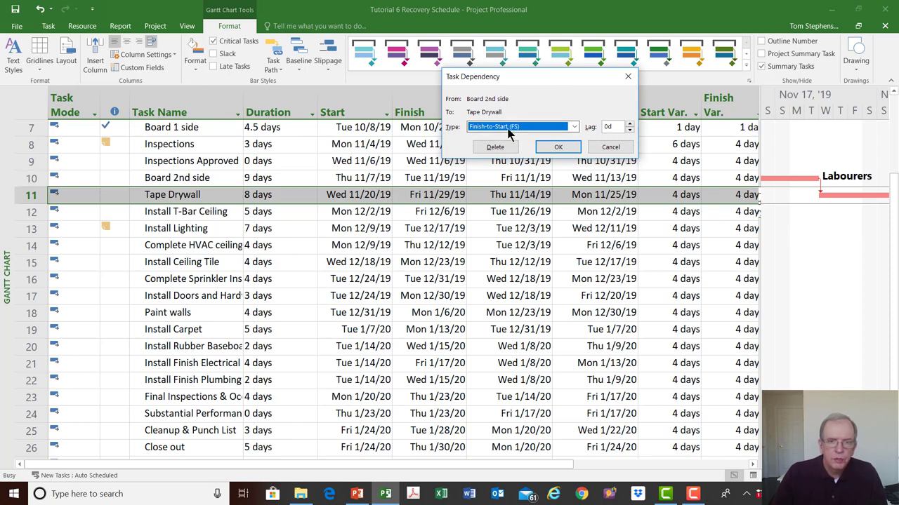
click(575, 130)
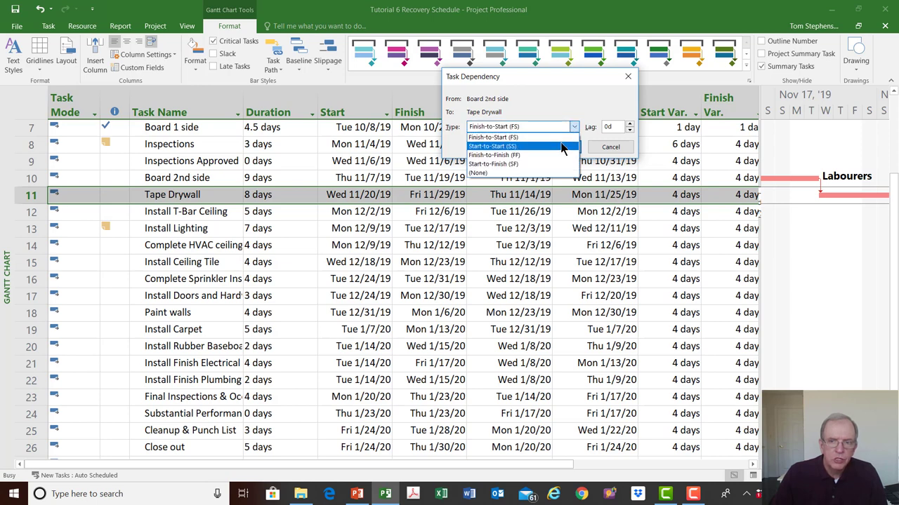
click(561, 146)
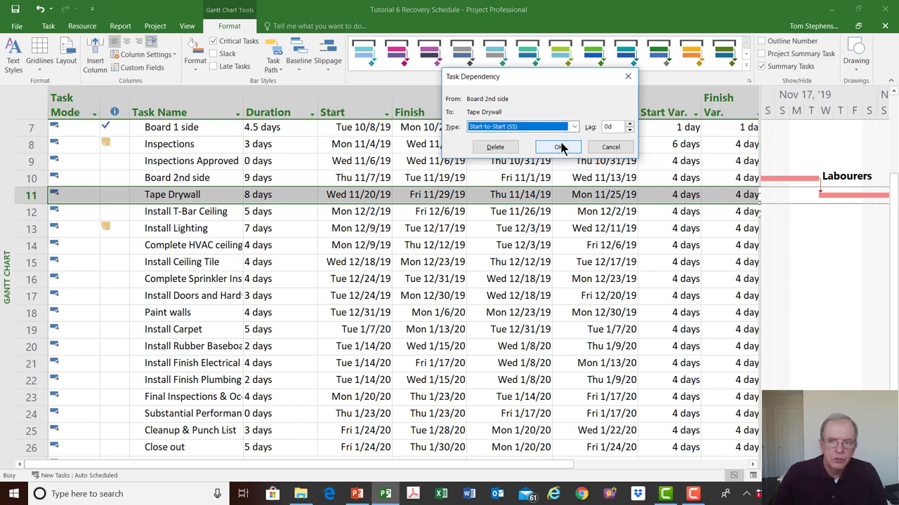
click(629, 125)
click(629, 125)
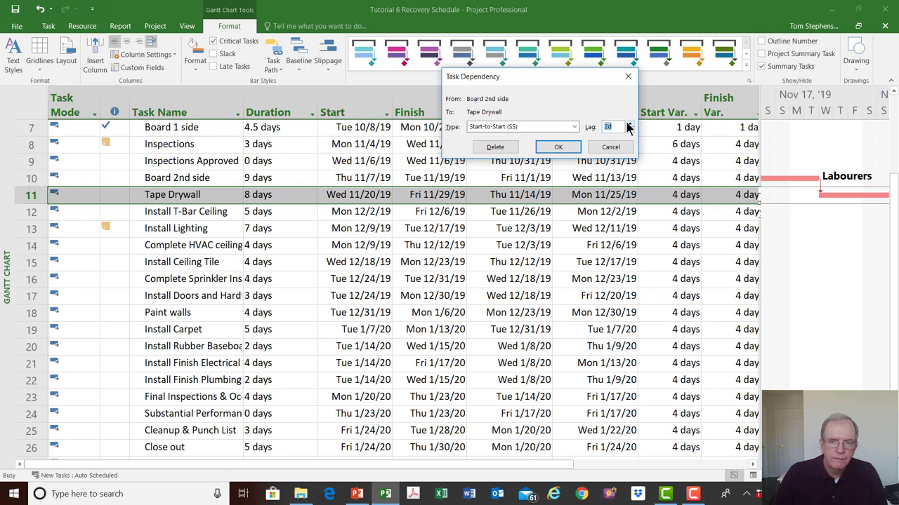
click(566, 147)
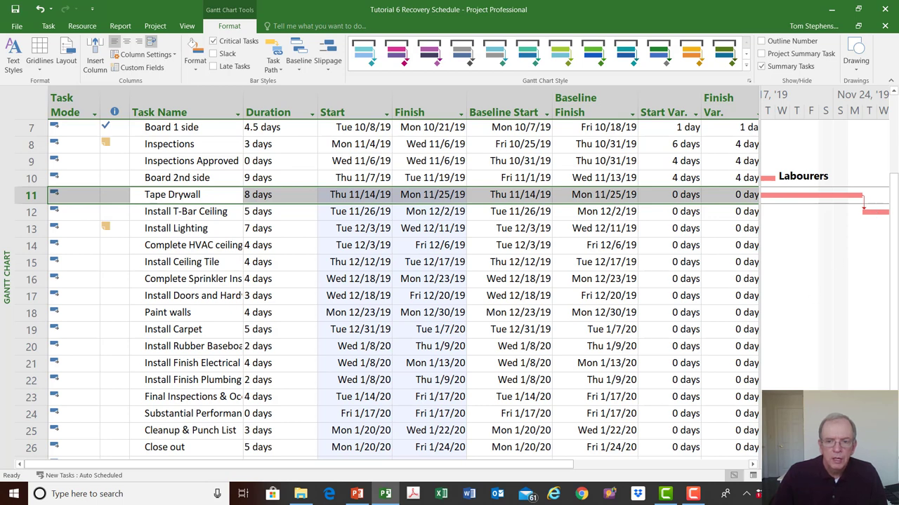
Add Board 2nd side as a second Finish-to-Start (FS) predecessor of Install T-Bar Ceiling with 0d lag
scroll(823, 239, left, 5)
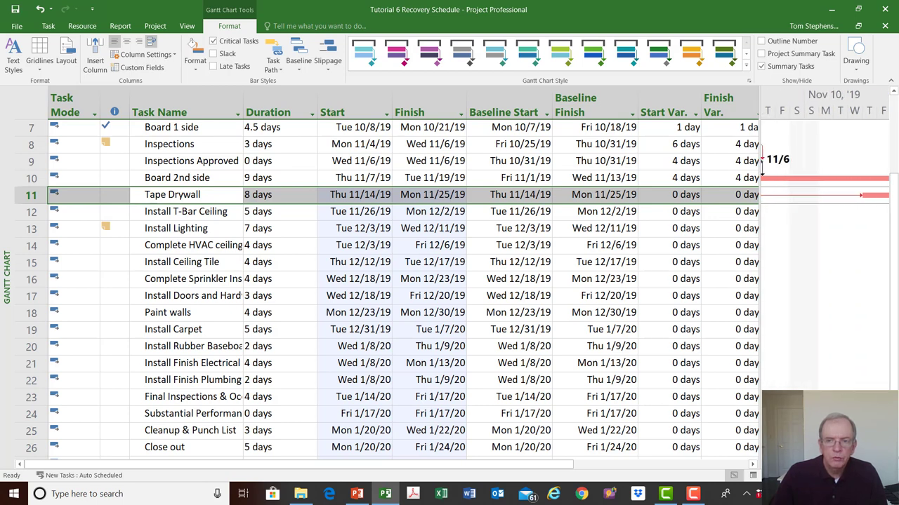
scroll(835, 196, left, 2)
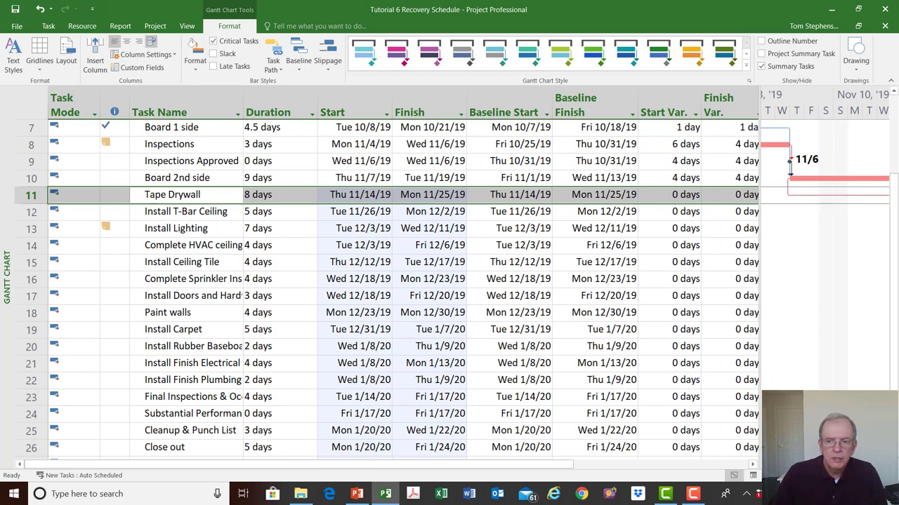
scroll(824, 240, right, 3)
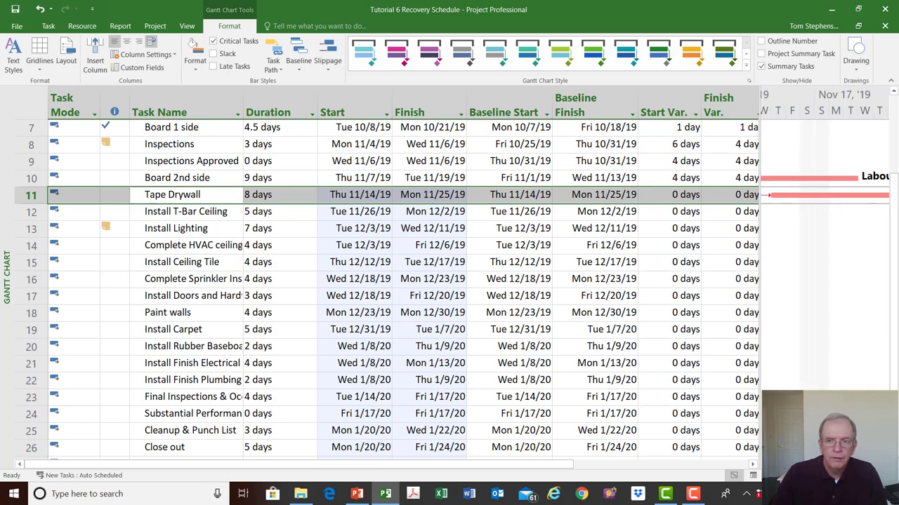
scroll(824, 240, right, 2)
scroll(820, 230, right, 8)
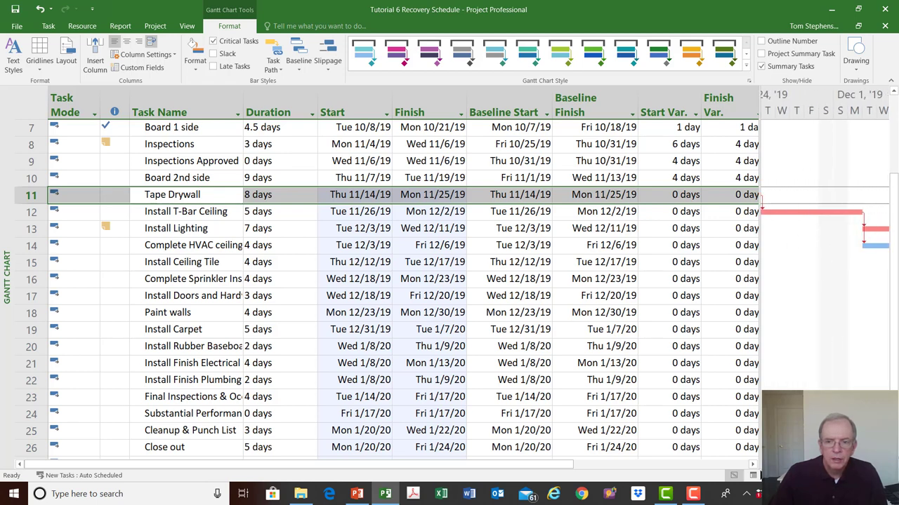
scroll(790, 241, left, 2)
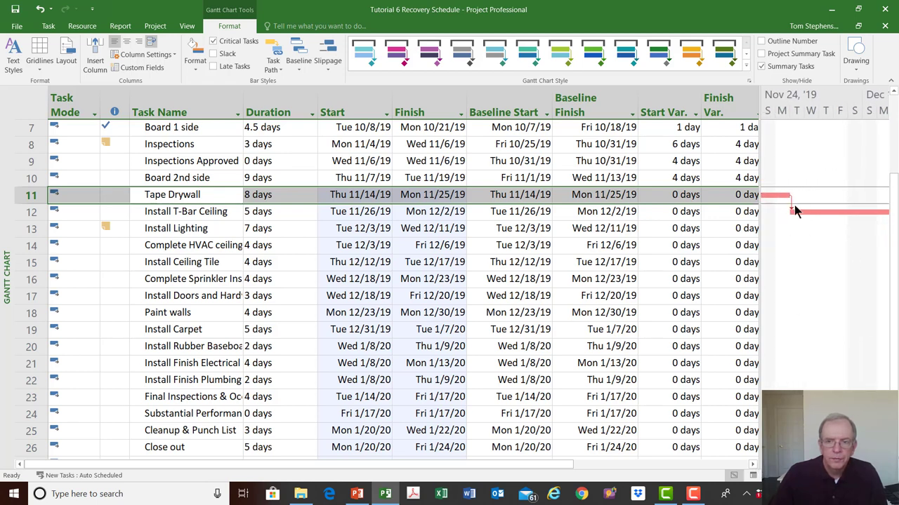
click(195, 213)
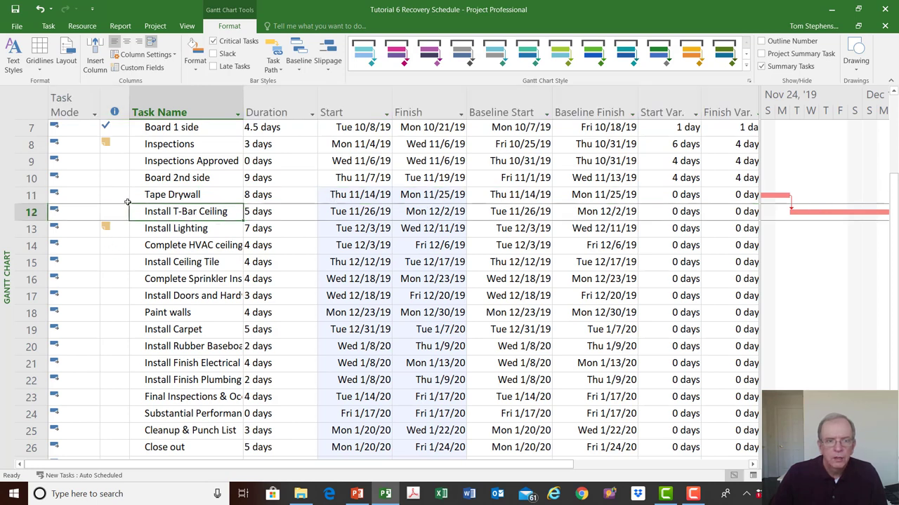
double_click(156, 212)
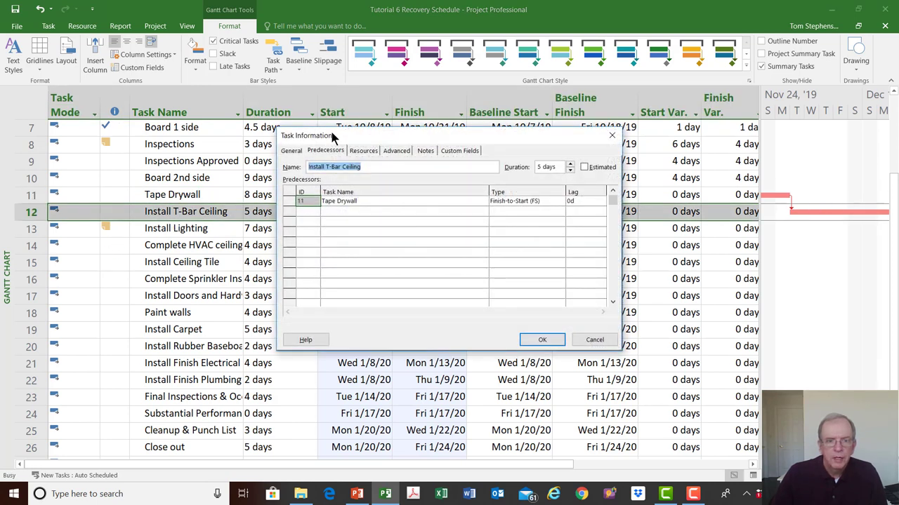
drag(335, 138, 383, 237)
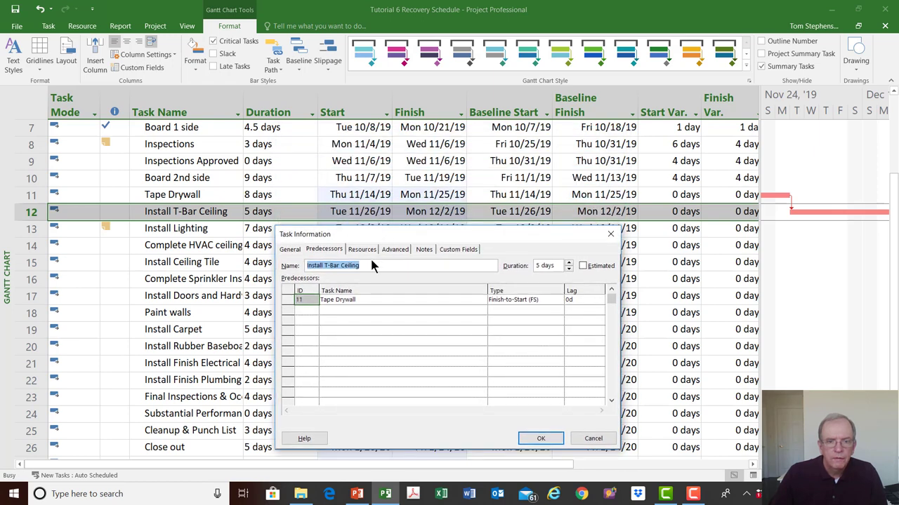
click(424, 312)
click(481, 311)
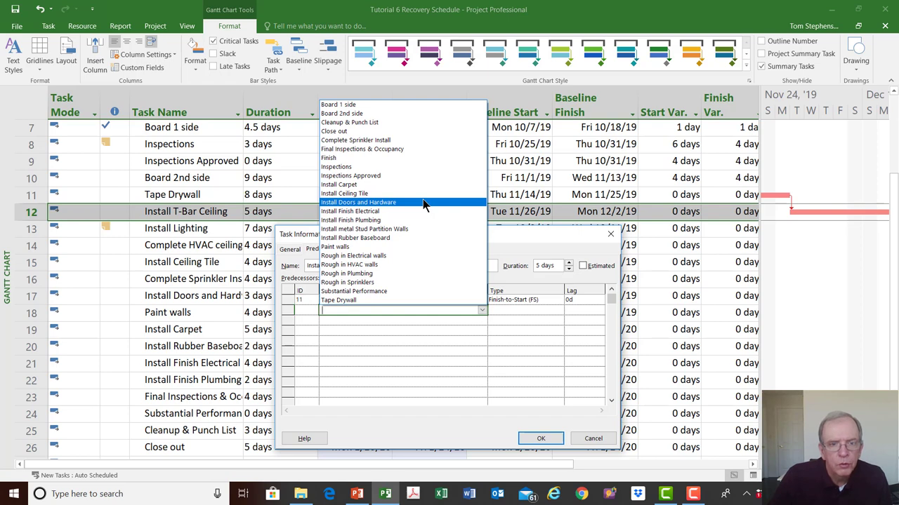
click(396, 117)
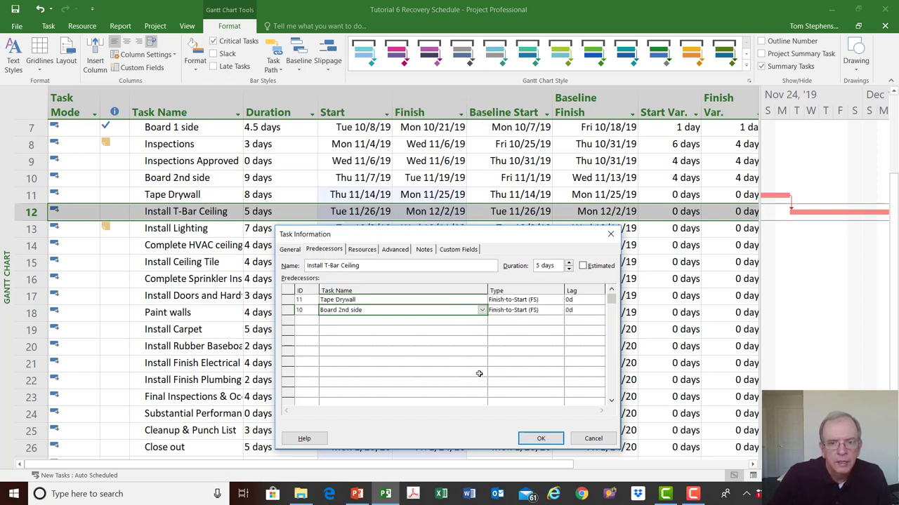
click(542, 439)
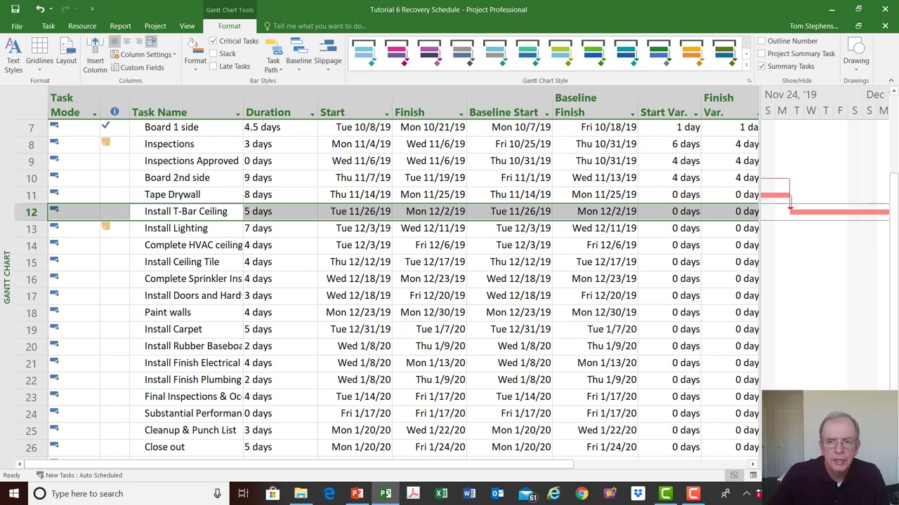
Examine the Gantt bars and link lines between Board 2nd side, Tape Drywall and Install T-Bar Ceiling
scroll(824, 240, left, 3)
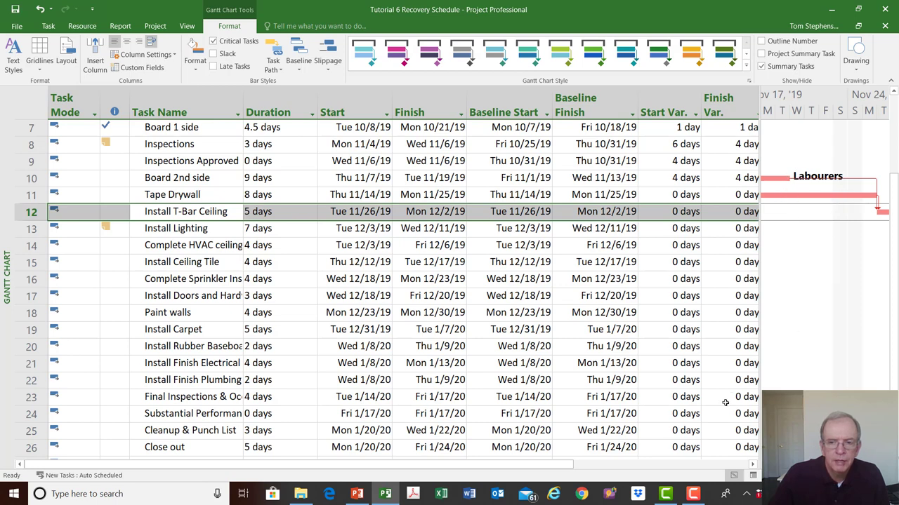
click(528, 281)
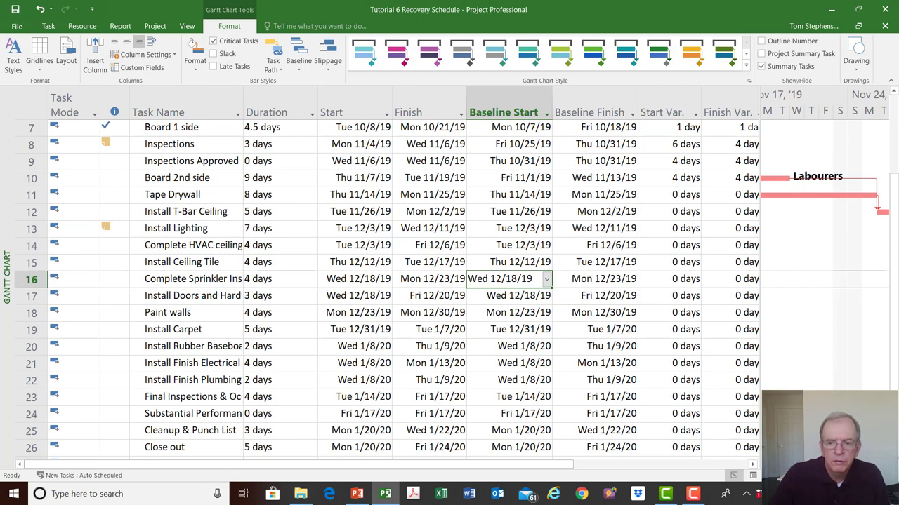
scroll(825, 281, left, 3)
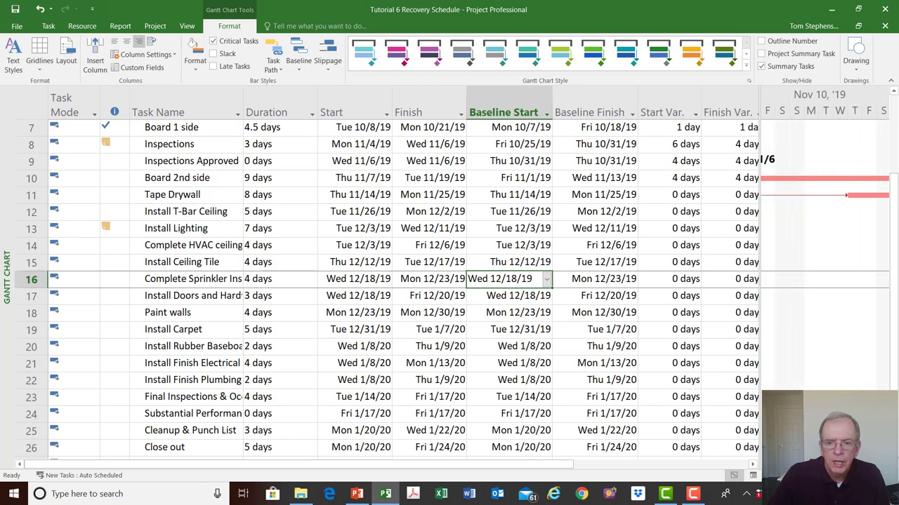
scroll(815, 231, left, 3)
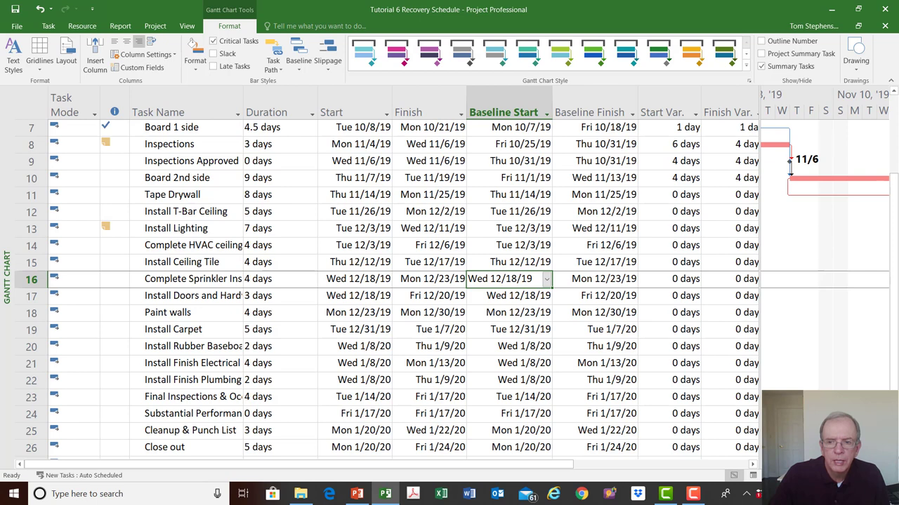
scroll(825, 280, right, 4)
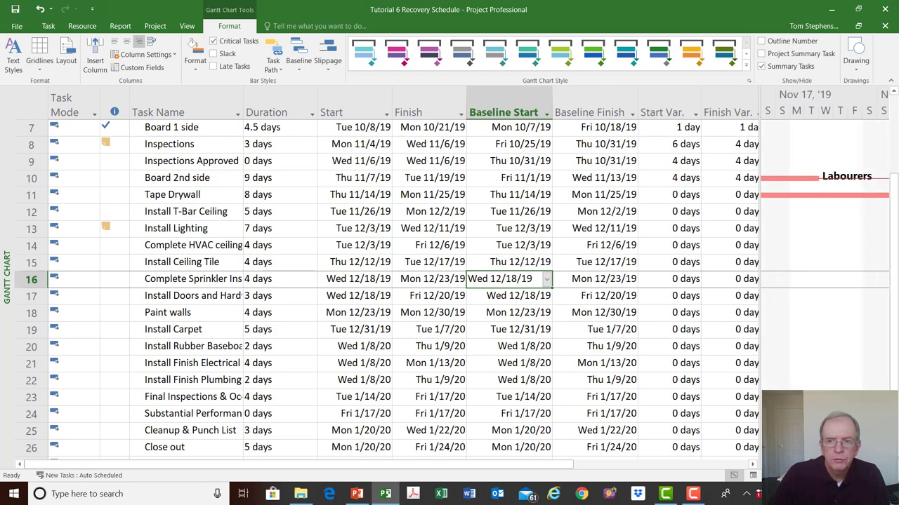
scroll(825, 281, right, 2)
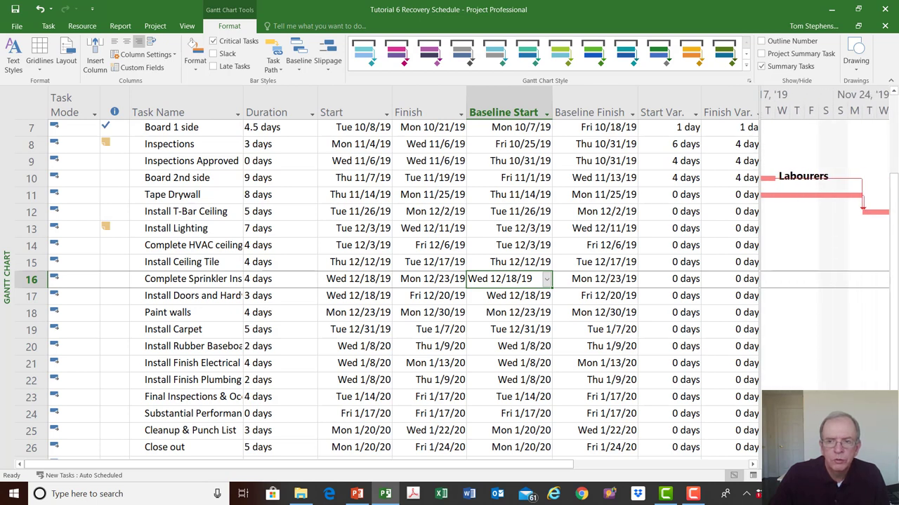
scroll(825, 281, right, 2)
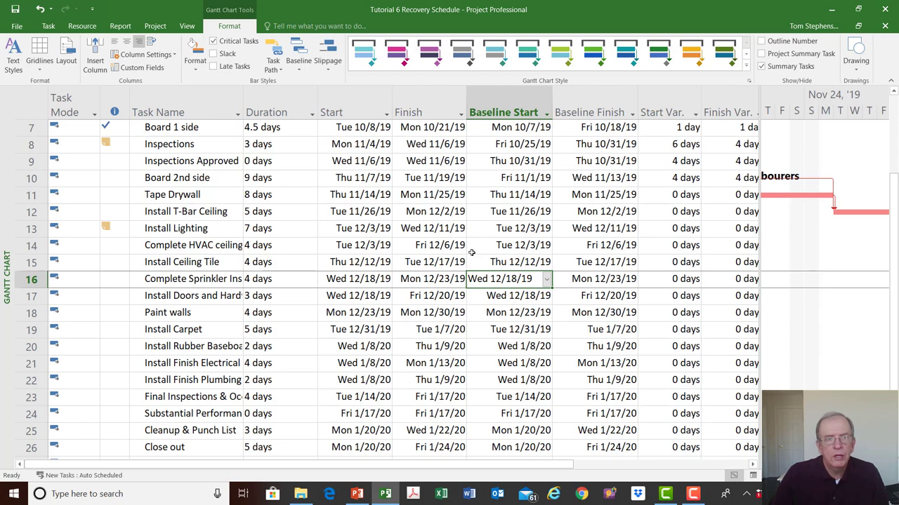
Undo the added Install T-Bar Ceiling predecessor and the Start-to-Start dependency change on Tape Drywall
click(41, 11)
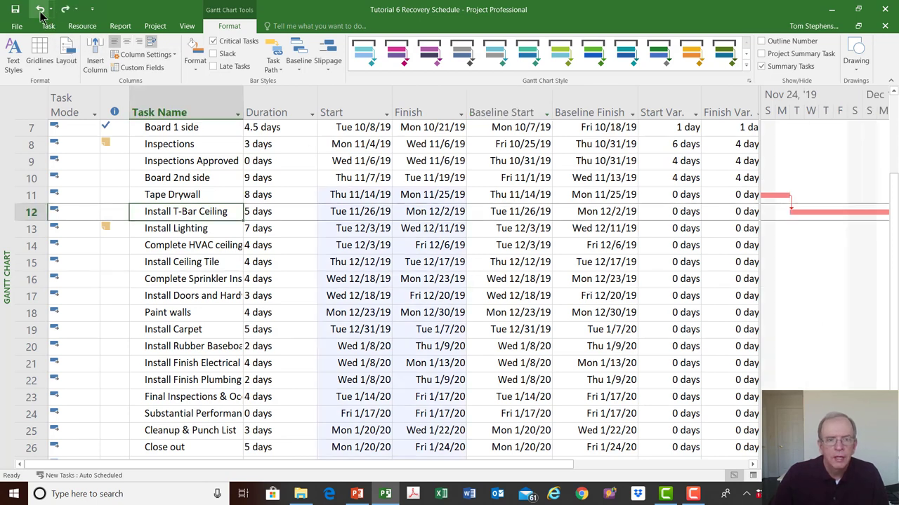
click(40, 11)
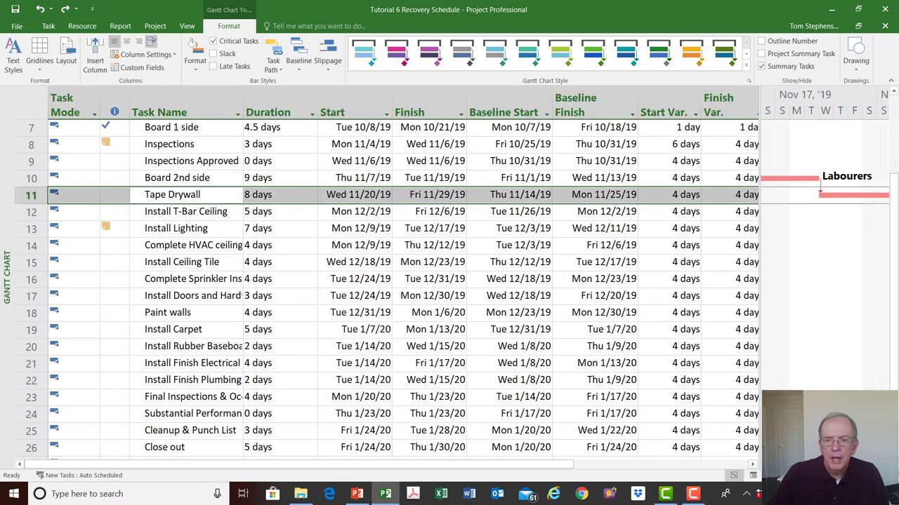
scroll(825, 281, right, 1)
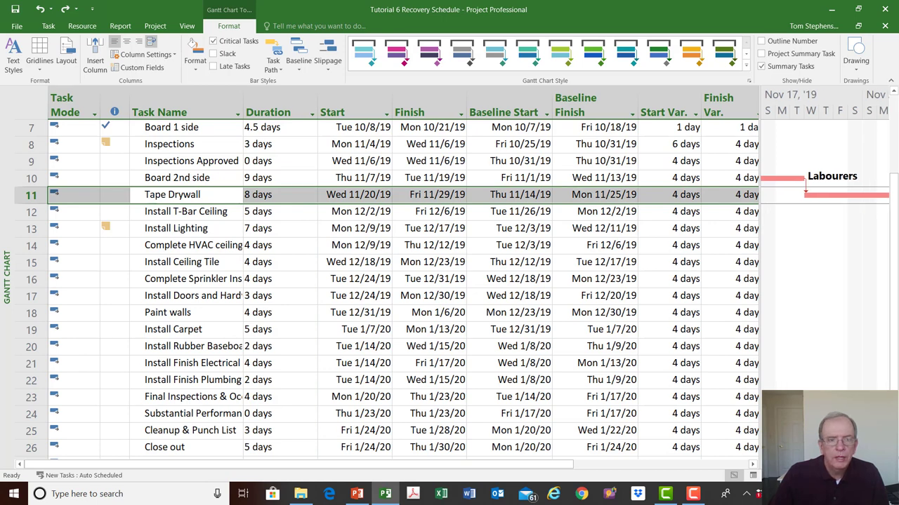
scroll(788, 302, left, 2)
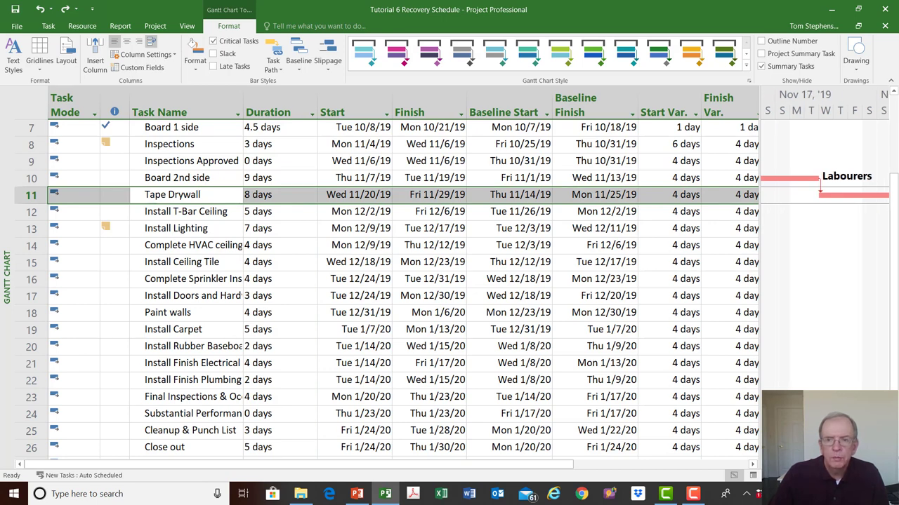
Give the Finish-to-Start (FS) dependency from Board 2nd side to Tape Drywall enough negative lag to start Tape Drywall on Thu 11/14/19
double_click(836, 191)
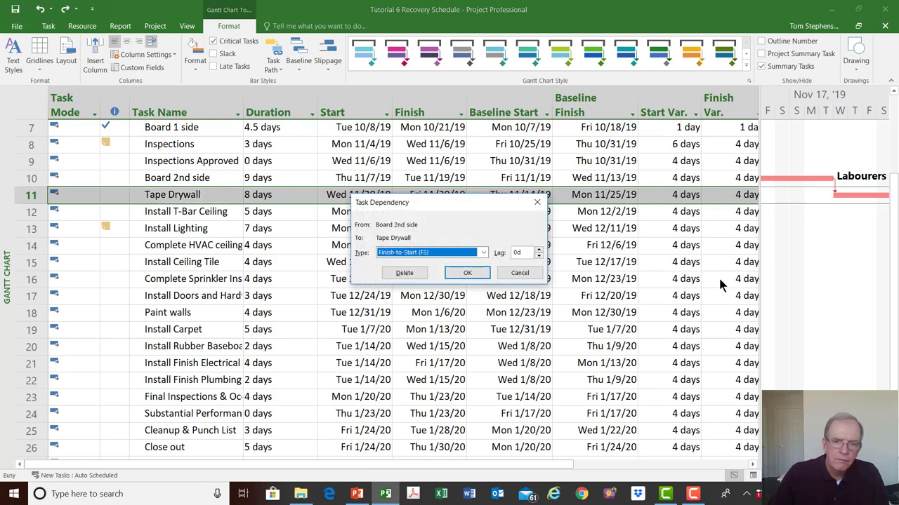
click(539, 250)
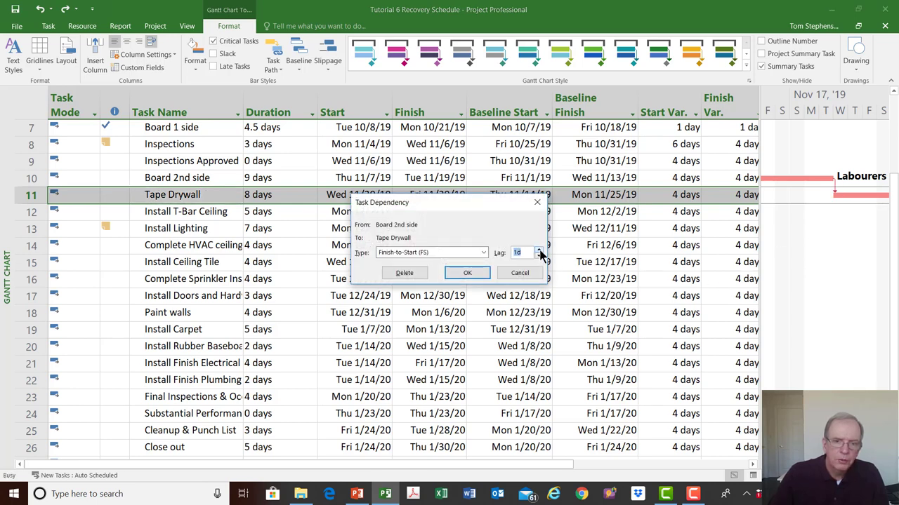
click(538, 256)
click(482, 274)
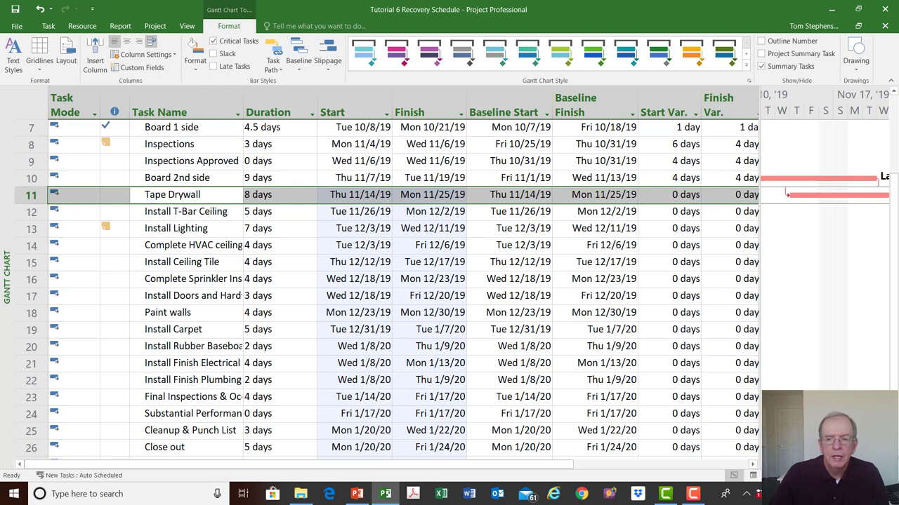
Examine the overlap between the Board 2nd side and Tape Drywall bars and the start and finish variances down to Finish
scroll(825, 281, right, 1)
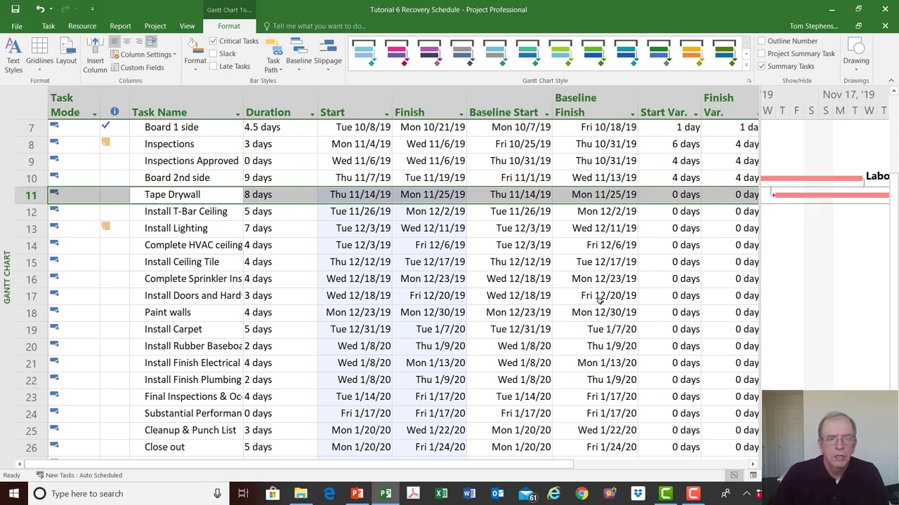
scroll(596, 301, up, 1)
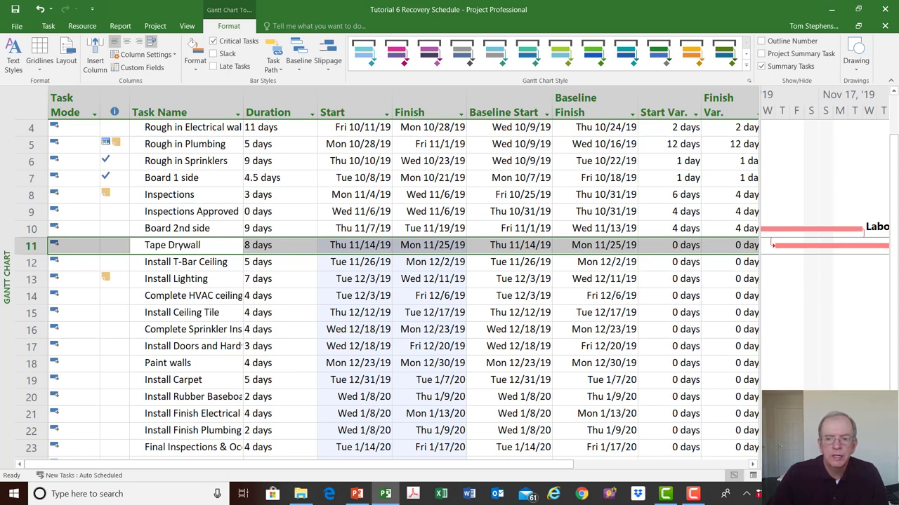
scroll(825, 281, left, 3)
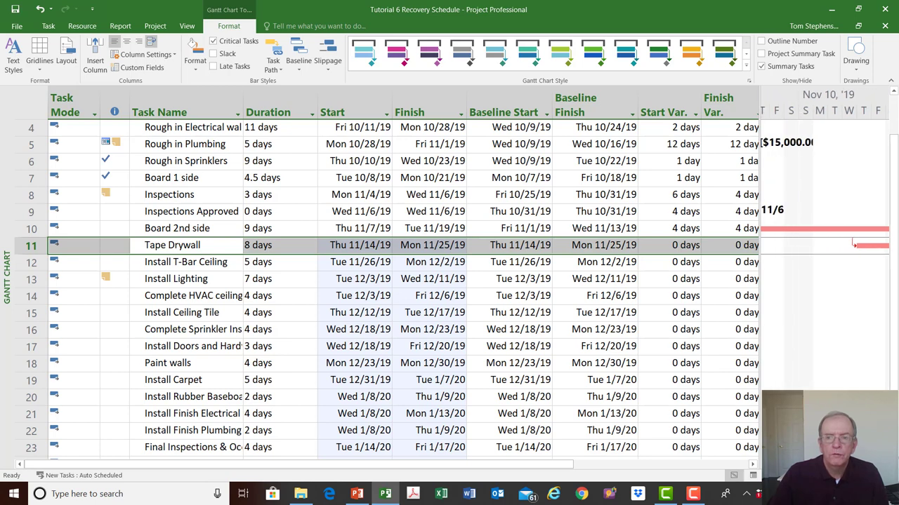
scroll(825, 281, left, 1)
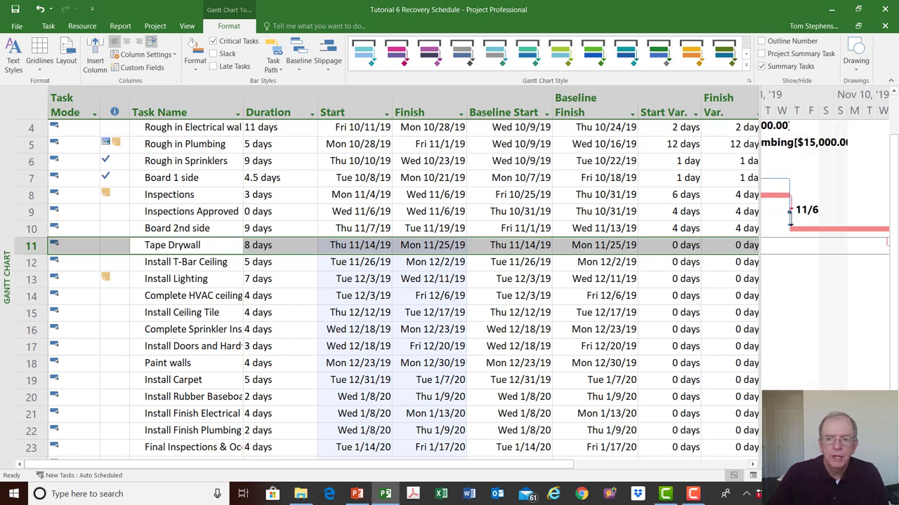
scroll(790, 219, right, 3)
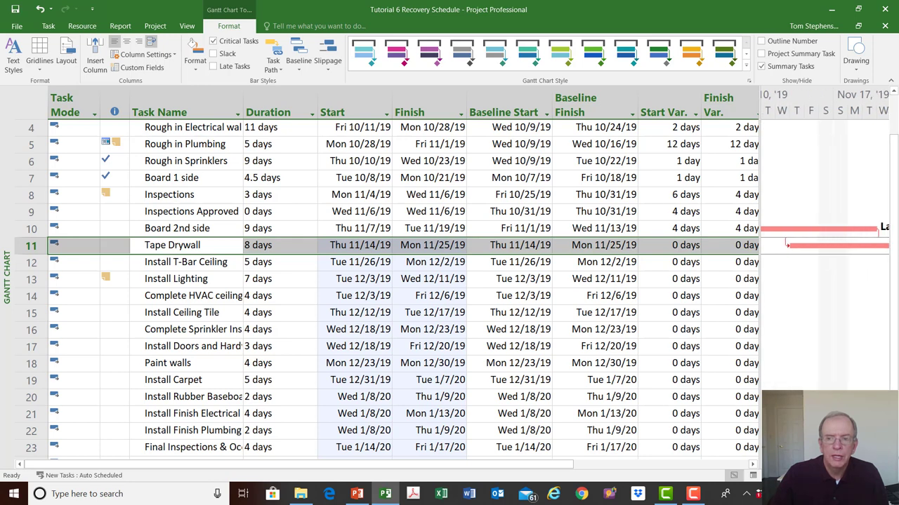
click(402, 330)
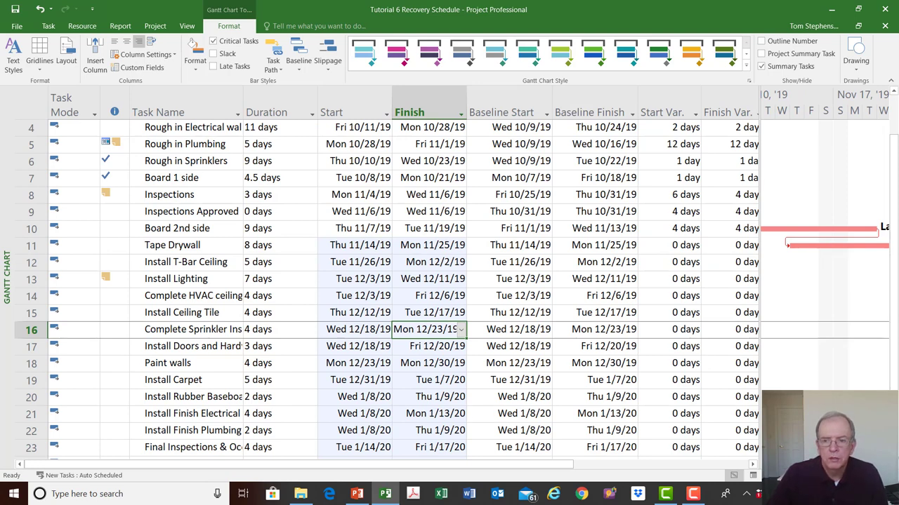
scroll(821, 316, right, 3)
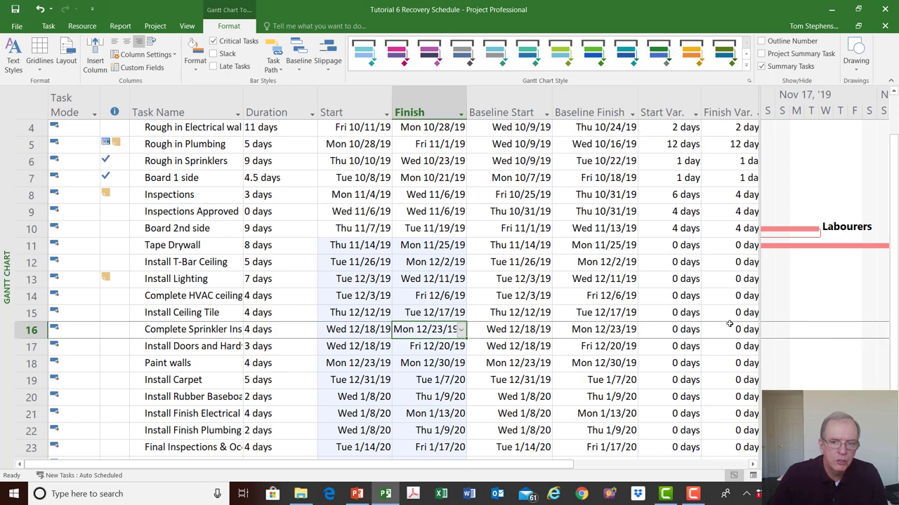
scroll(730, 363, down, 3)
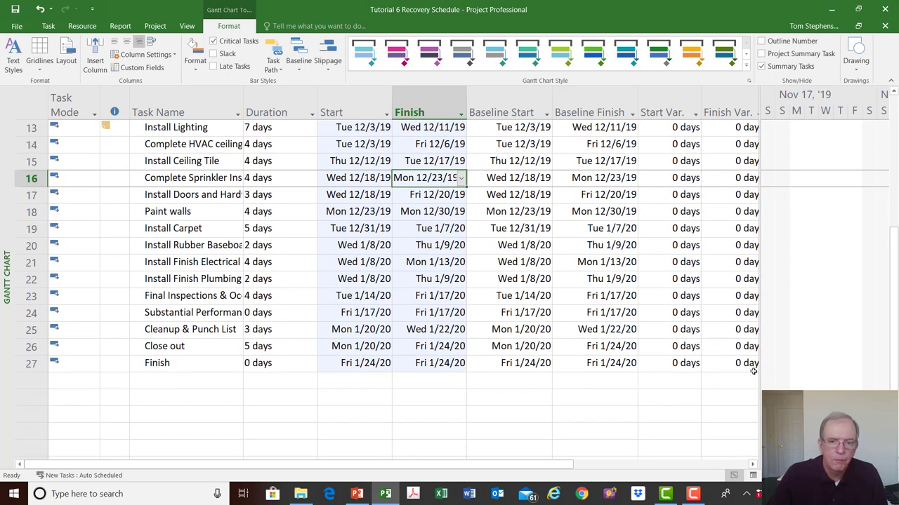
scroll(753, 371, up, 2)
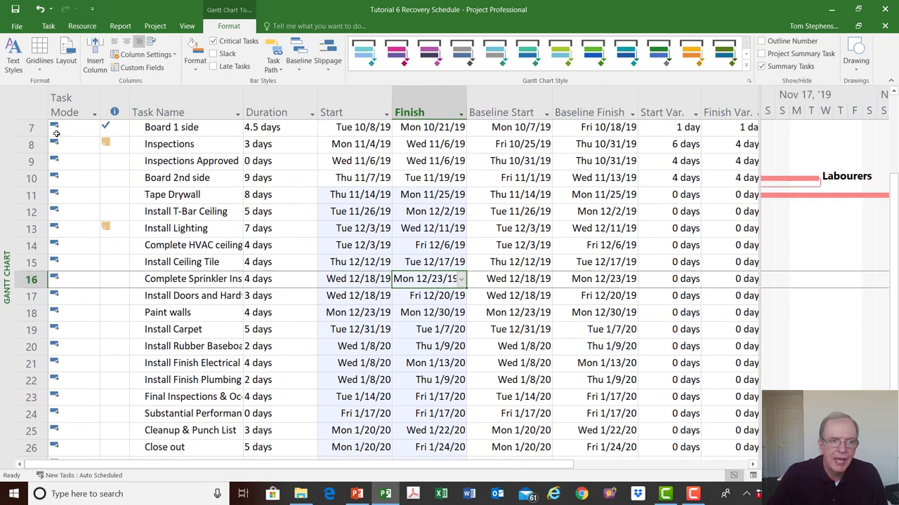
Switch to the Tracking Gantt view with the Variance table, widening the table area to include the Finish Variance column
right_click(3, 178)
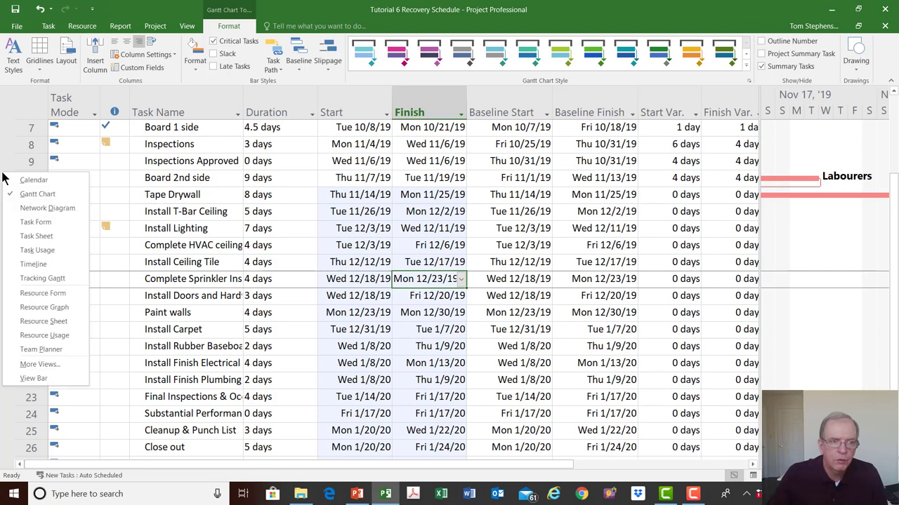
click(35, 280)
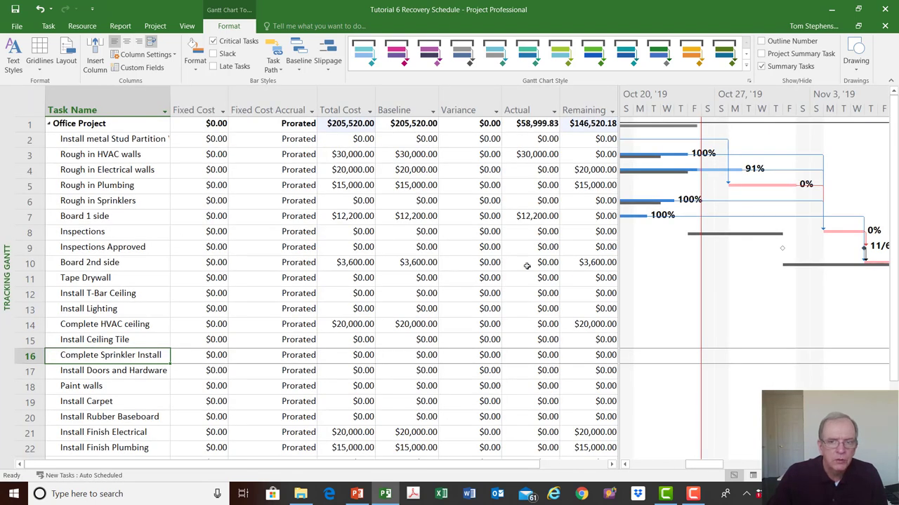
right_click(28, 102)
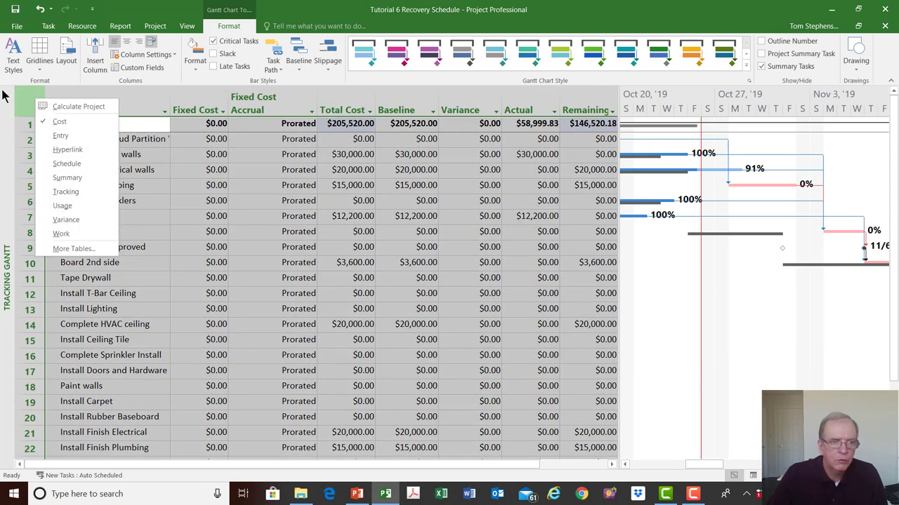
right_click(28, 100)
right_click(28, 100)
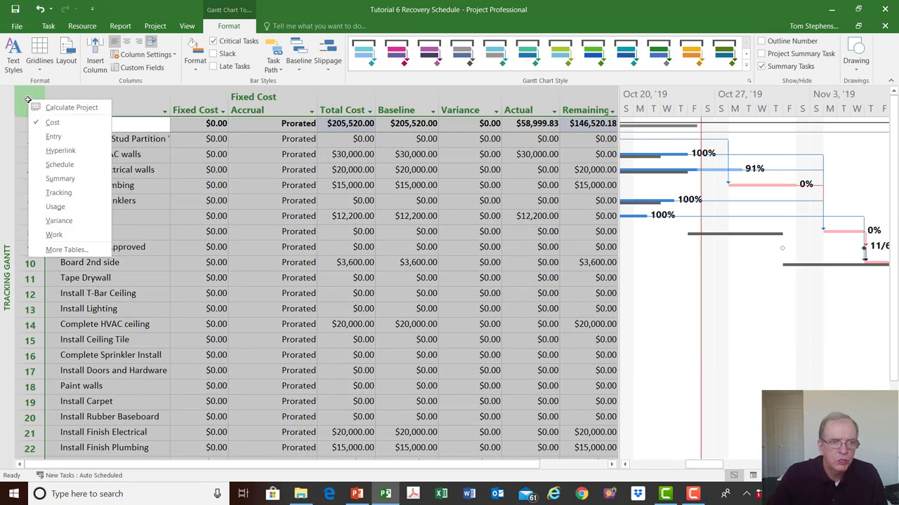
click(46, 222)
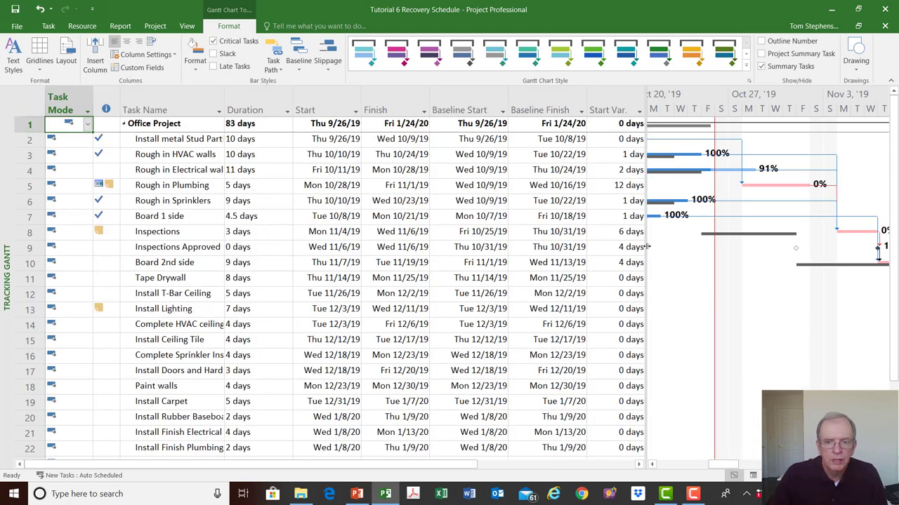
drag(644, 246, 704, 249)
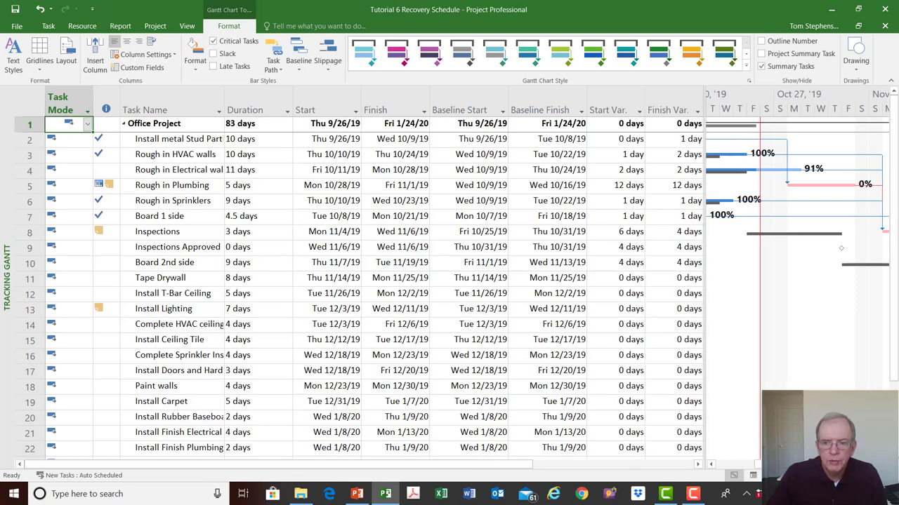
Compare the scheduled bars with their baseline bars across the timeline from late October 2019 through January 2020
scroll(781, 383, right, 3)
scroll(751, 245, right, 2)
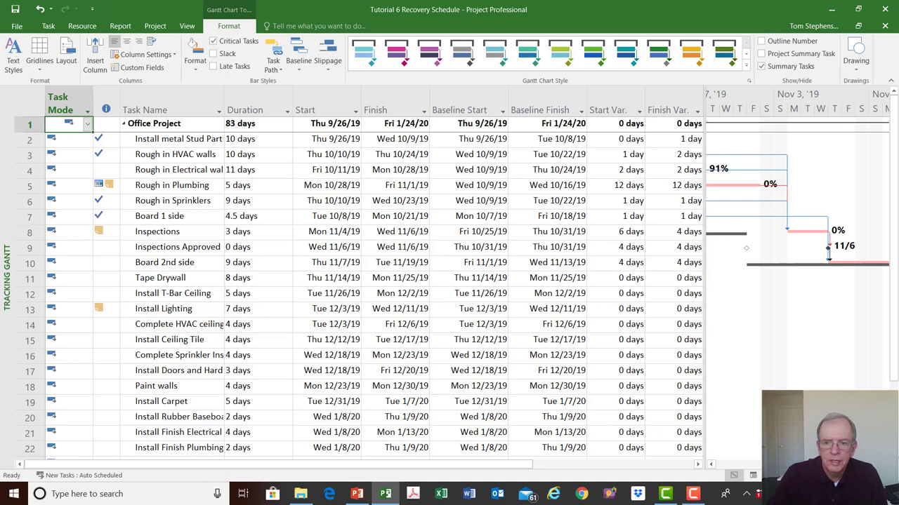
scroll(829, 251, right, 3)
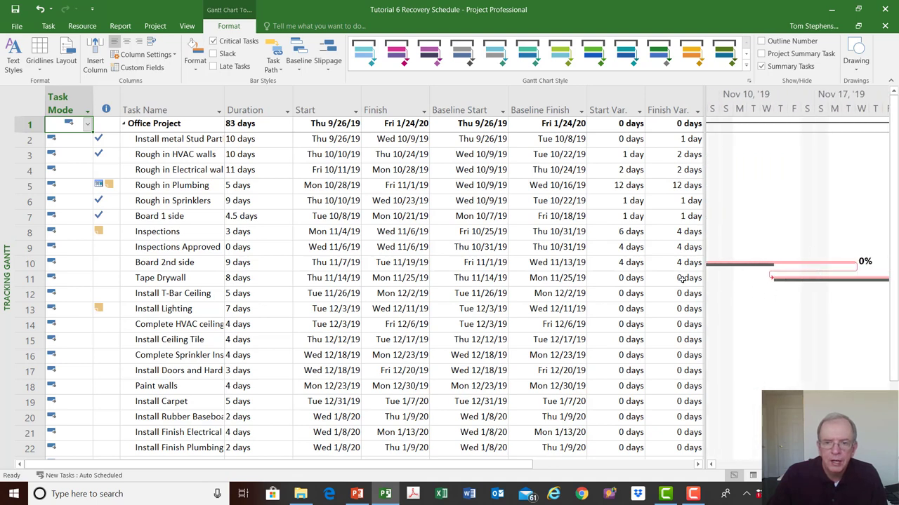
scroll(796, 274, right, 9)
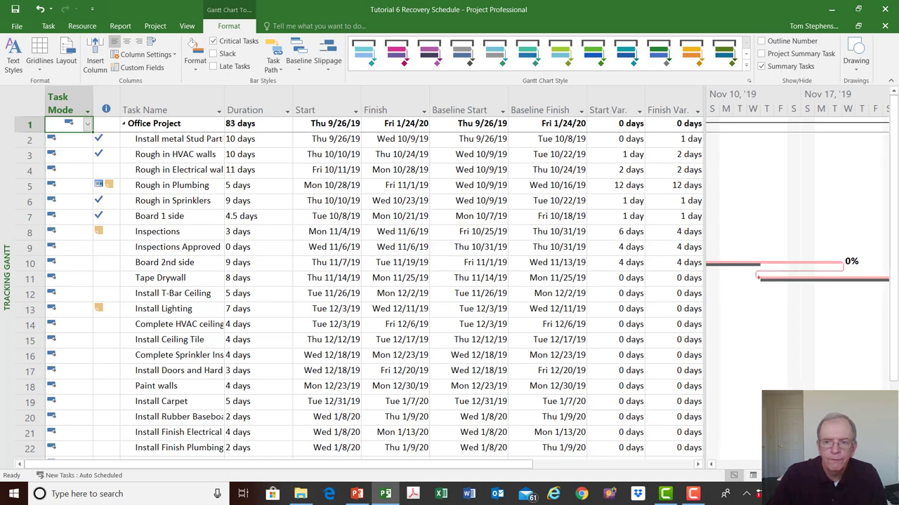
scroll(797, 274, right, 15)
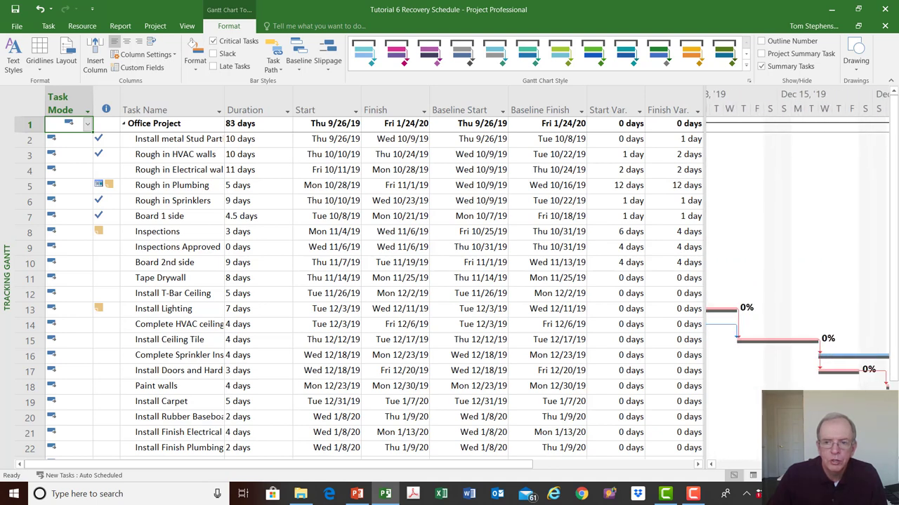
scroll(797, 273, right, 3)
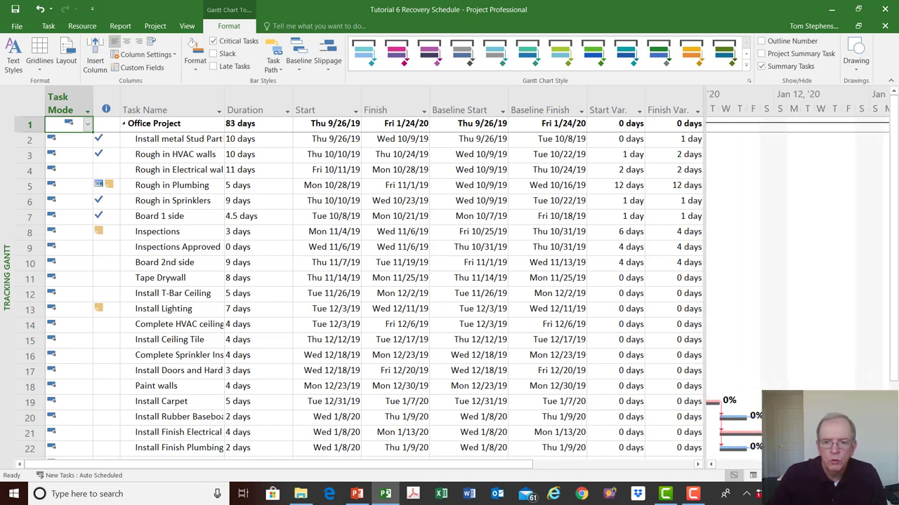
scroll(797, 274, down, 2)
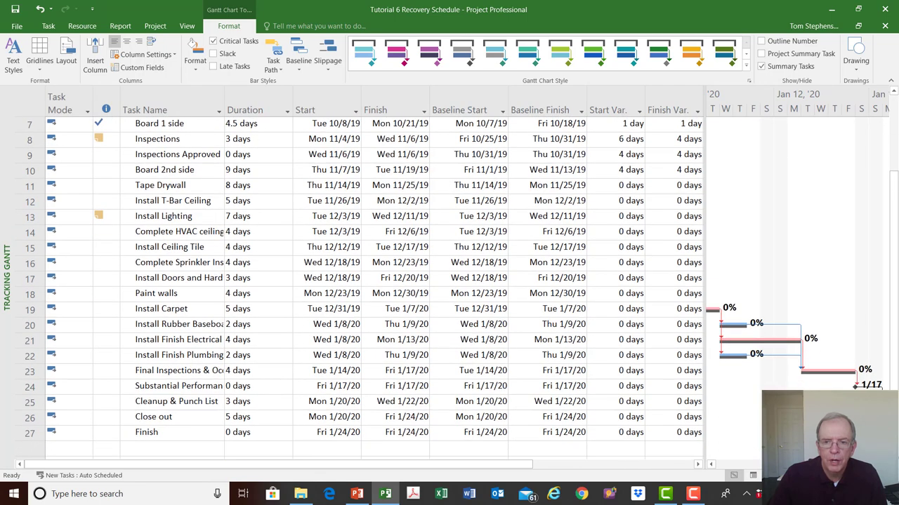
scroll(602, 368, up, 2)
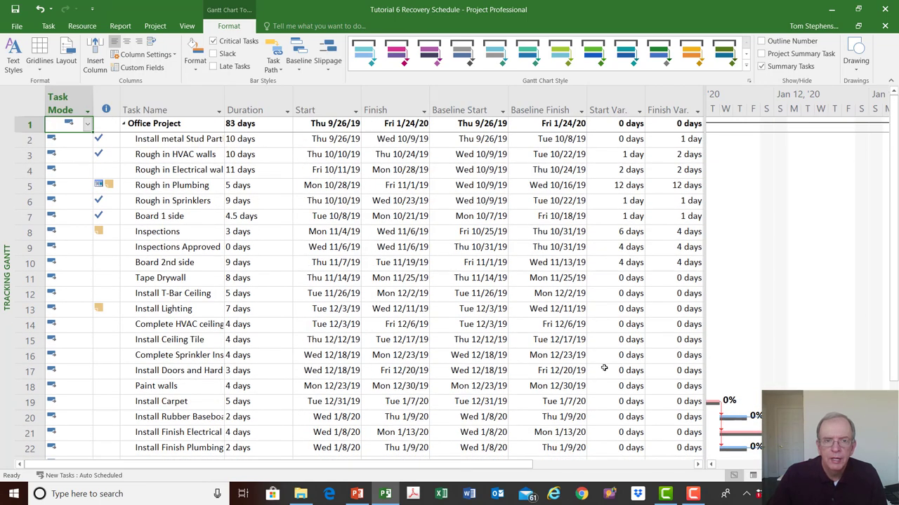
Save the Tutorial 6 Recovery Schedule project file
click(14, 9)
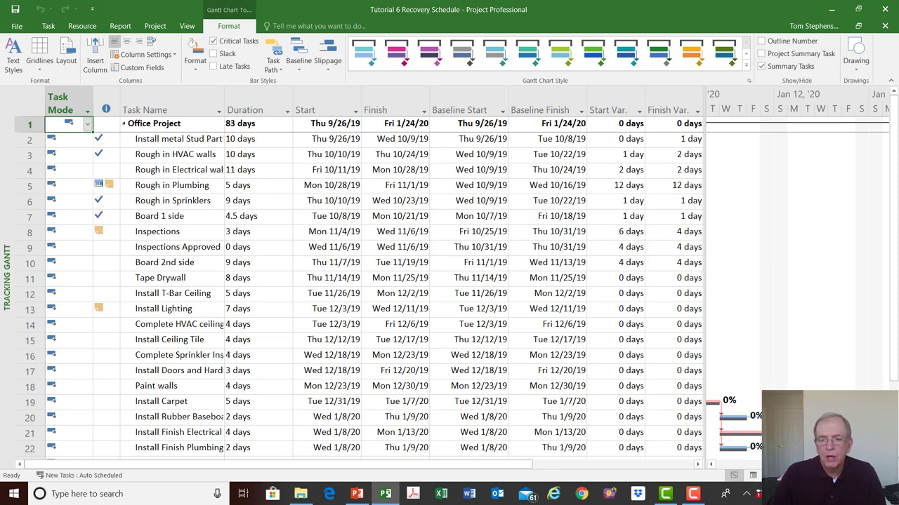
click(710, 464)
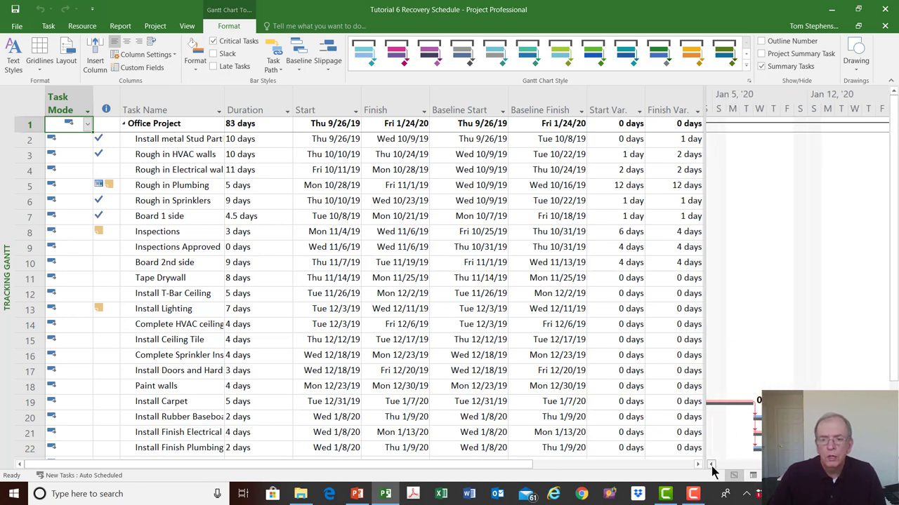
drag(711, 464, 711, 465)
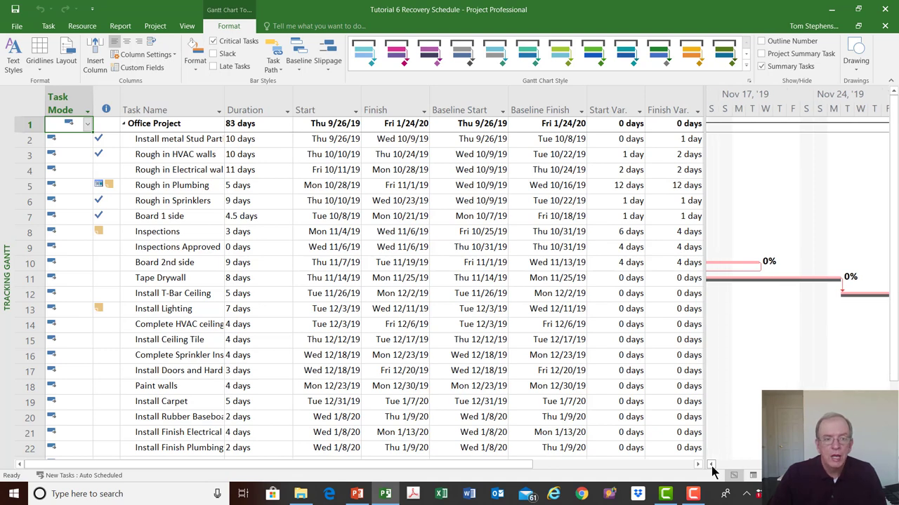
Add the note "Discussed with the drywall sub to bring in their tapers 4 days early." to the Board 2nd side task
click(164, 233)
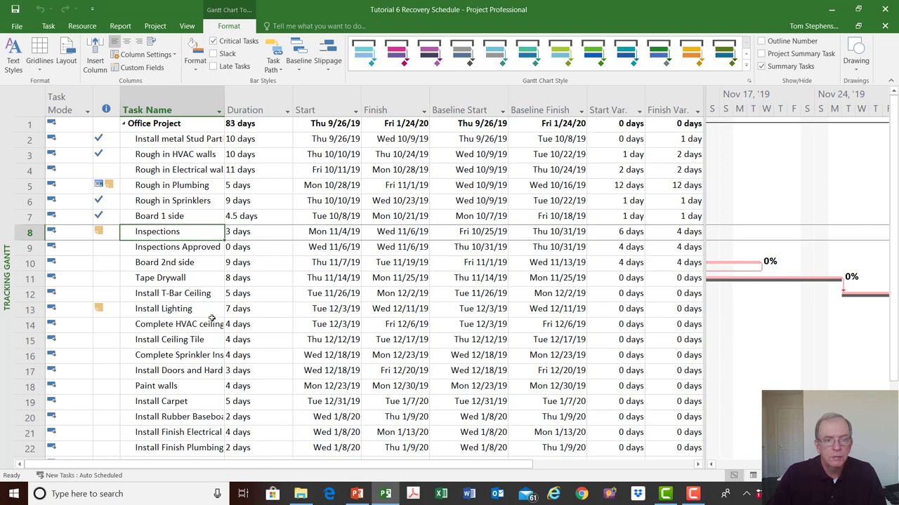
double_click(177, 265)
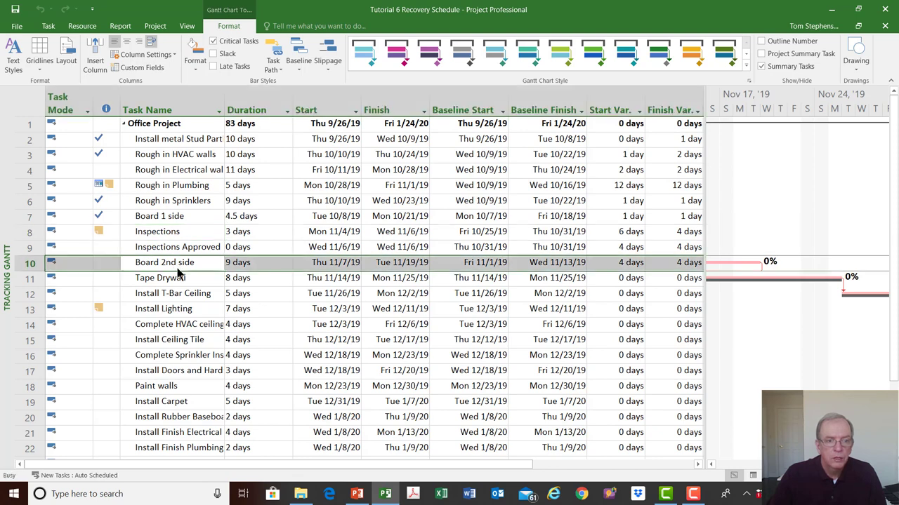
click(419, 151)
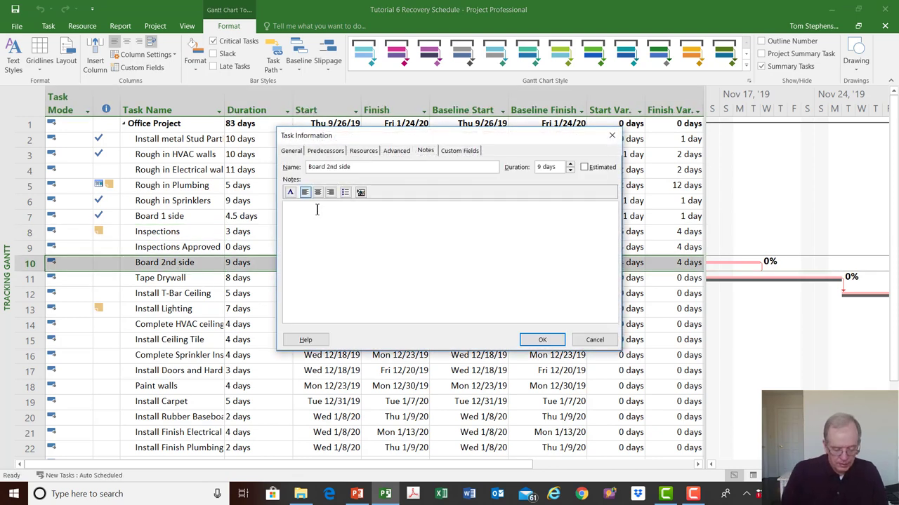
text(Discus)
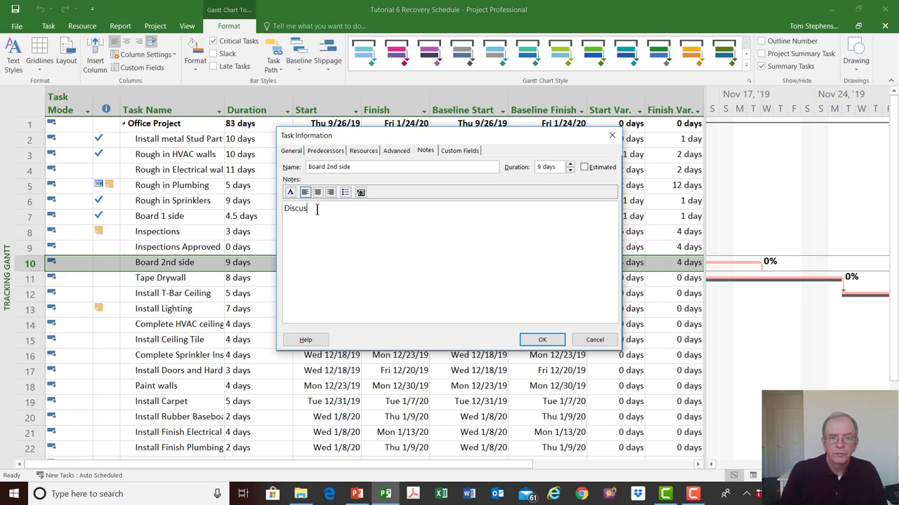
text(sed with )
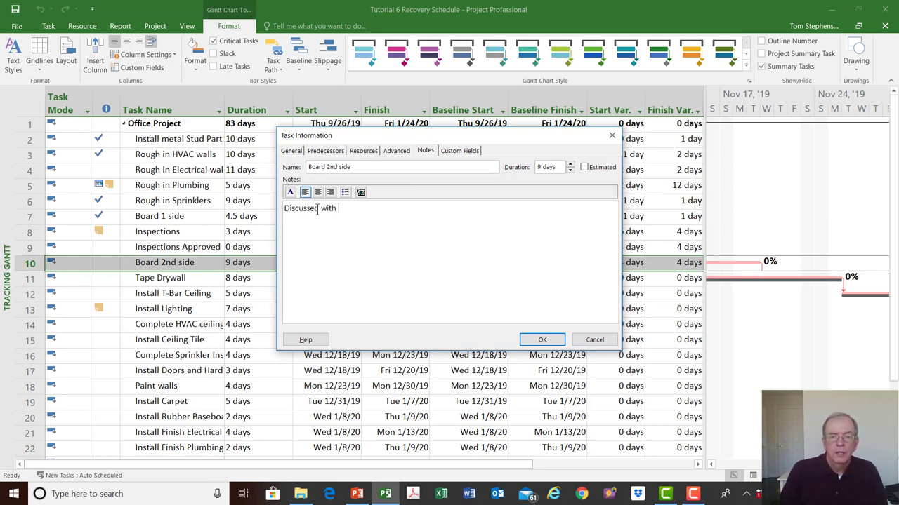
text(the )
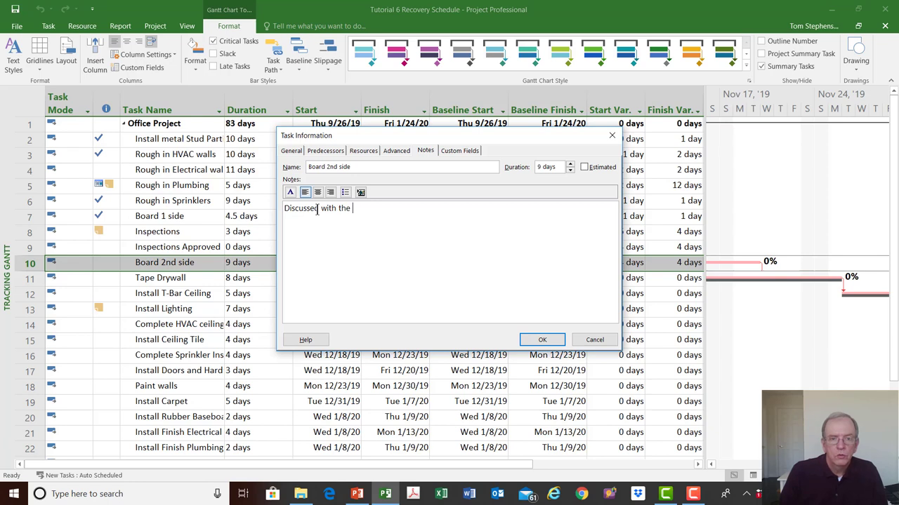
text(drywall su)
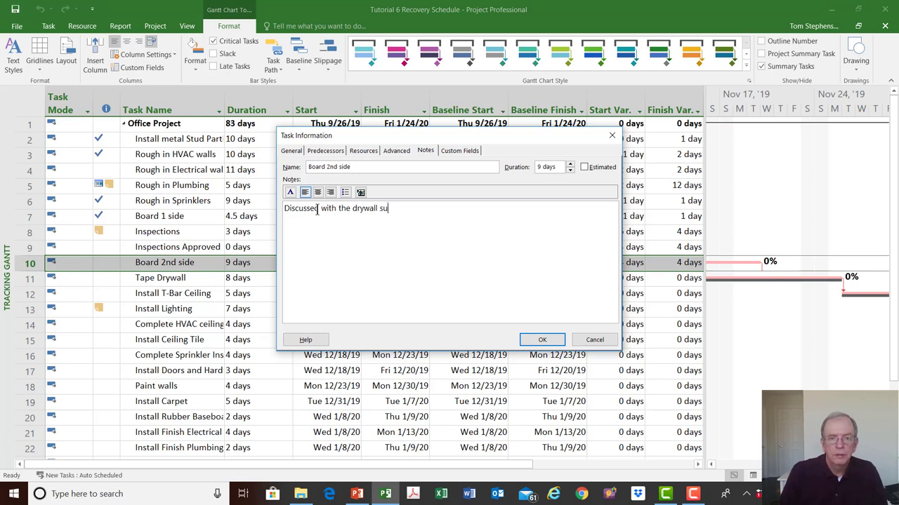
text(b to bring in thei)
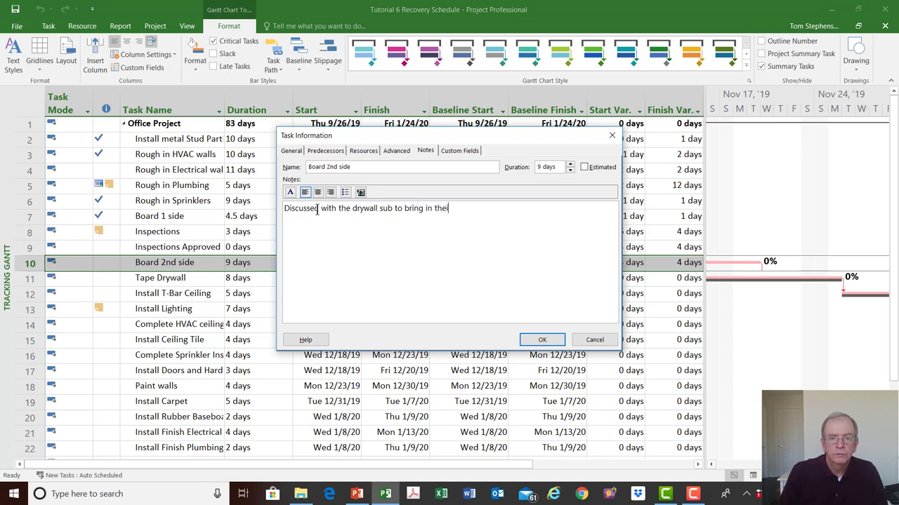
text(r tappers)
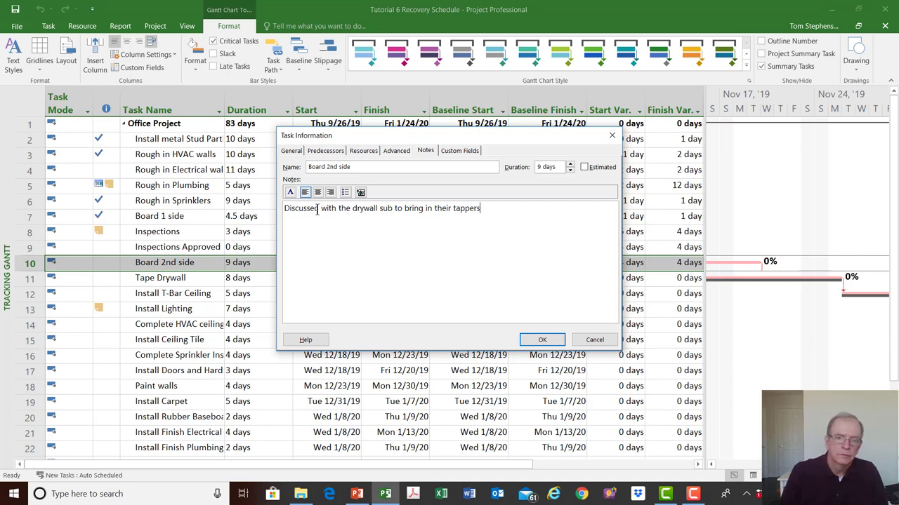
key(BackSpace)
key(BackSpace)
key(BackSpace)
key(BackSpace)
text(ers)
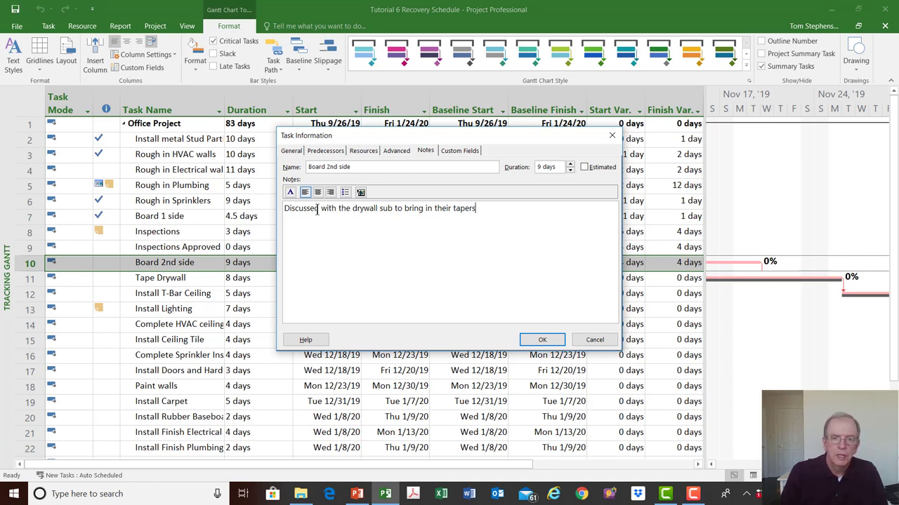
text( 4 days)
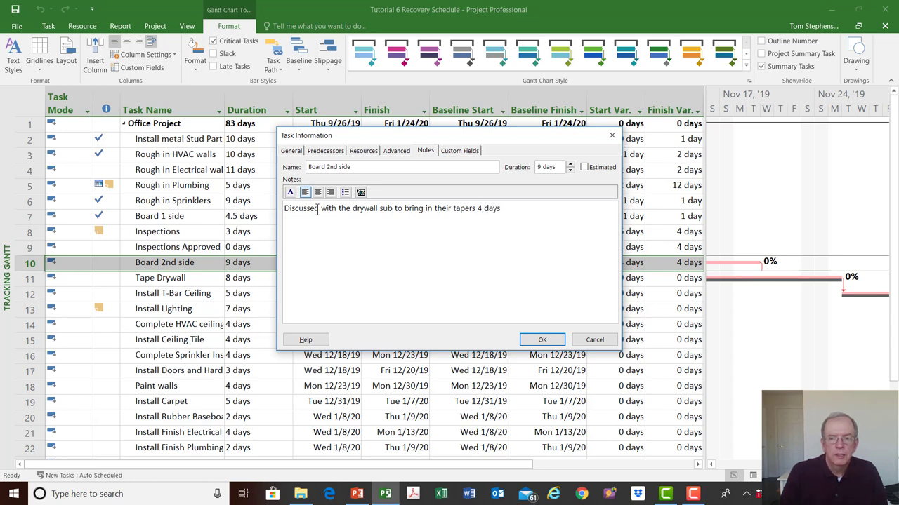
text( early.)
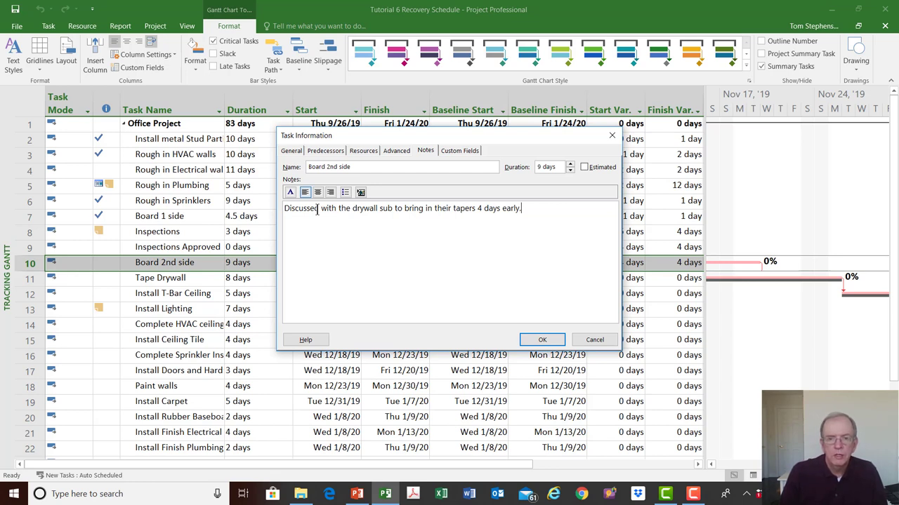
click(531, 341)
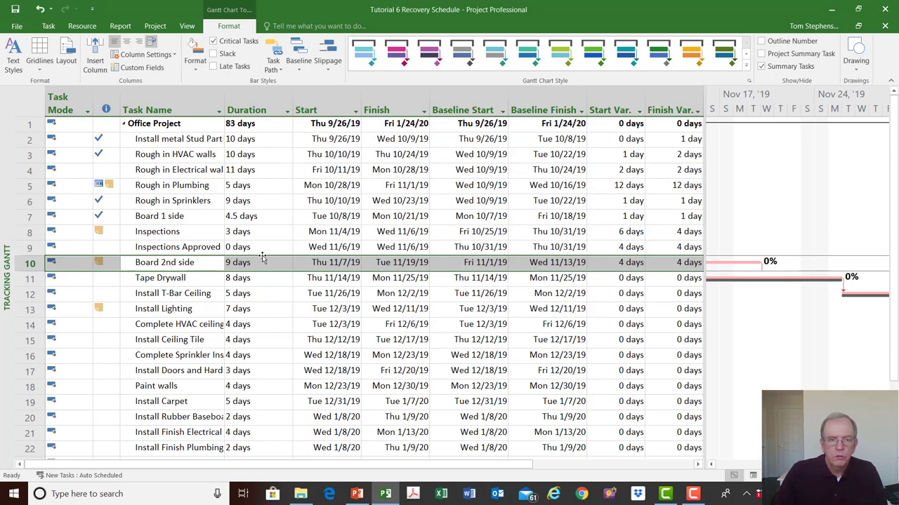